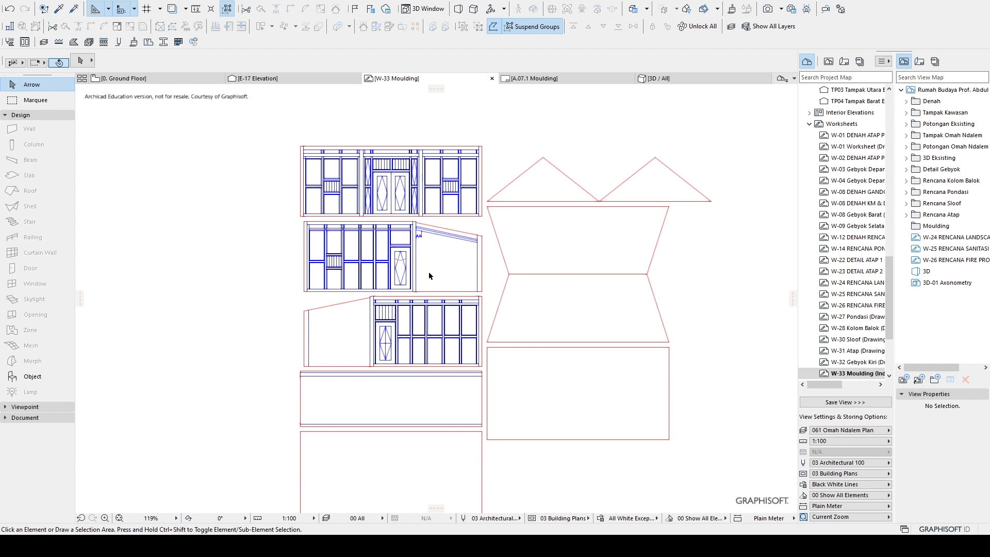
Step: Examine the wall elevations and the roof outlines in the moulding worksheet
{"action": "scroll", "coordinate": [422, 264], "scroll_direction": "up", "scroll_amount": 3}
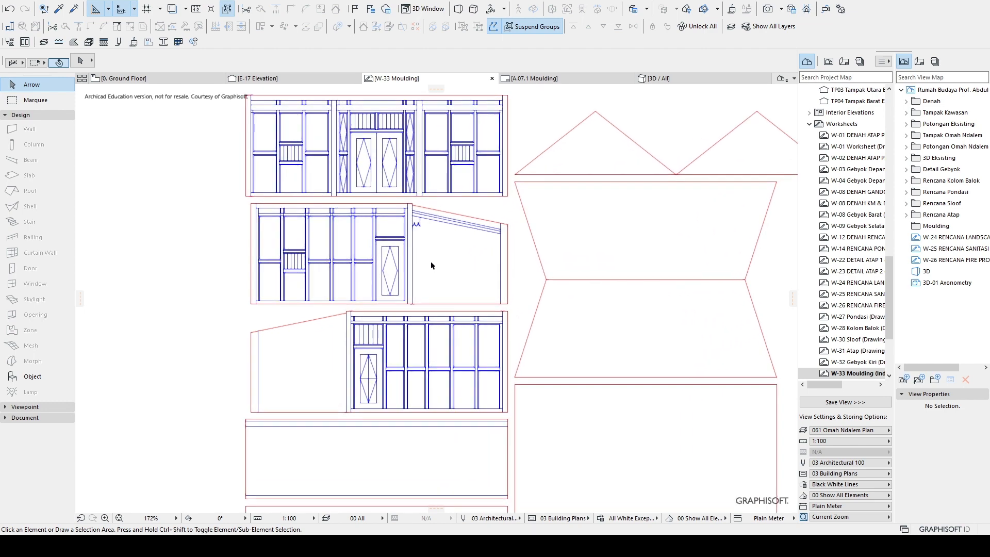
{"action": "scroll", "coordinate": [436, 265], "scroll_direction": "down", "scroll_amount": 5}
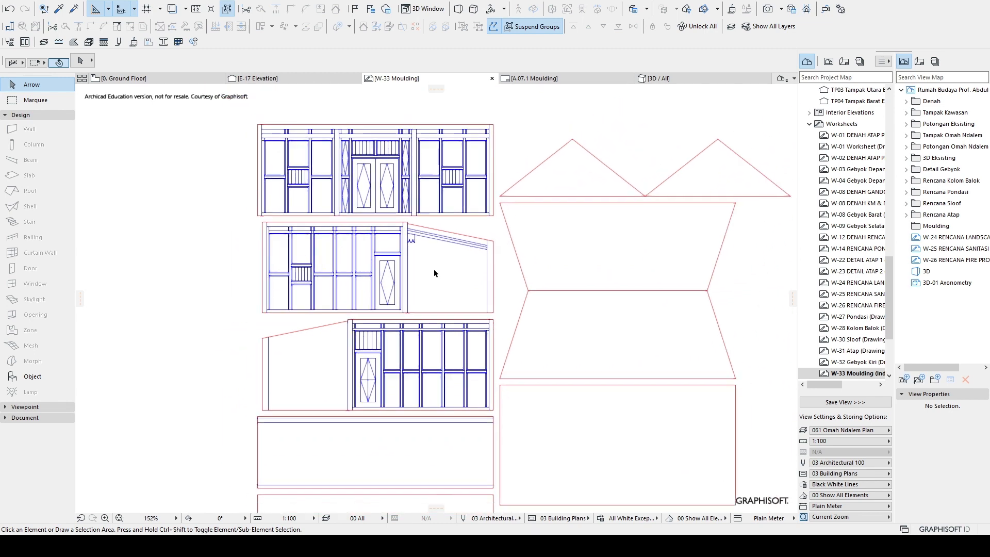
{"action": "left_click_drag", "start_coordinate": [190, 133], "coordinate": [420, 398]}
{"action": "left_click", "coordinate": [701, 167]}
{"action": "left_click_drag", "start_coordinate": [706, 132], "coordinate": [517, 433]}
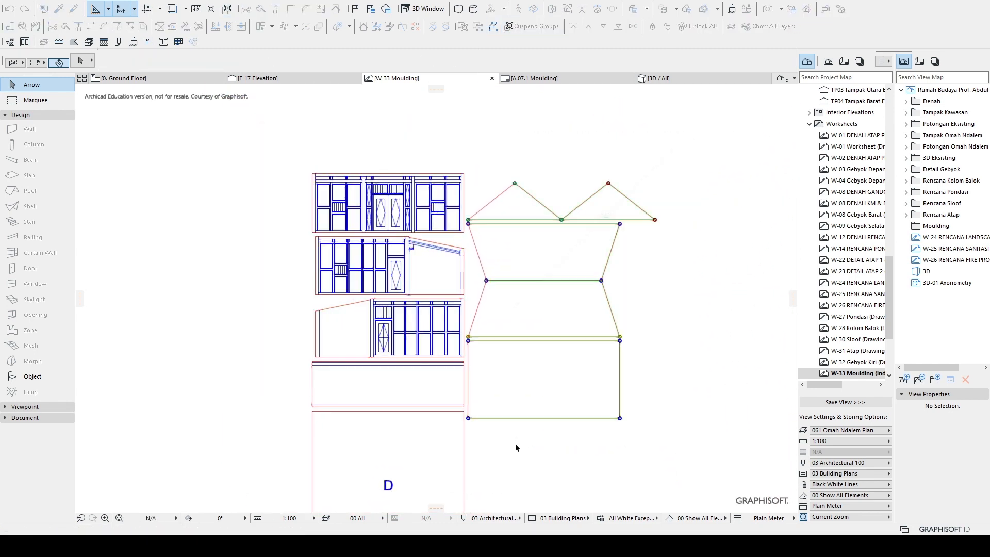
{"action": "left_click", "coordinate": [691, 367]}
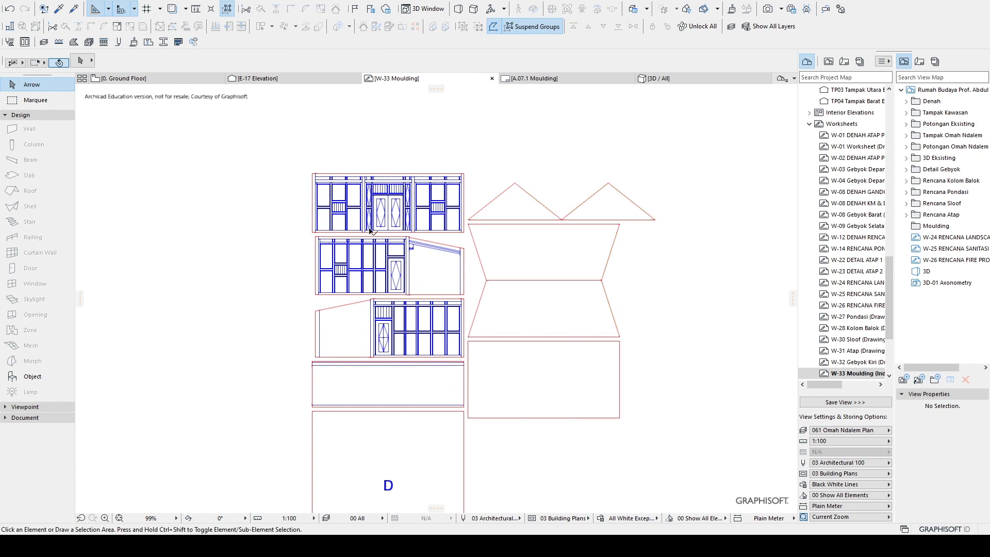
Step: Examine the second wall elevation with the single door and sloped roof edge up close
{"action": "scroll", "coordinate": [382, 245], "scroll_direction": "up", "scroll_amount": 4}
{"action": "scroll", "coordinate": [382, 246], "scroll_direction": "up", "scroll_amount": 5}
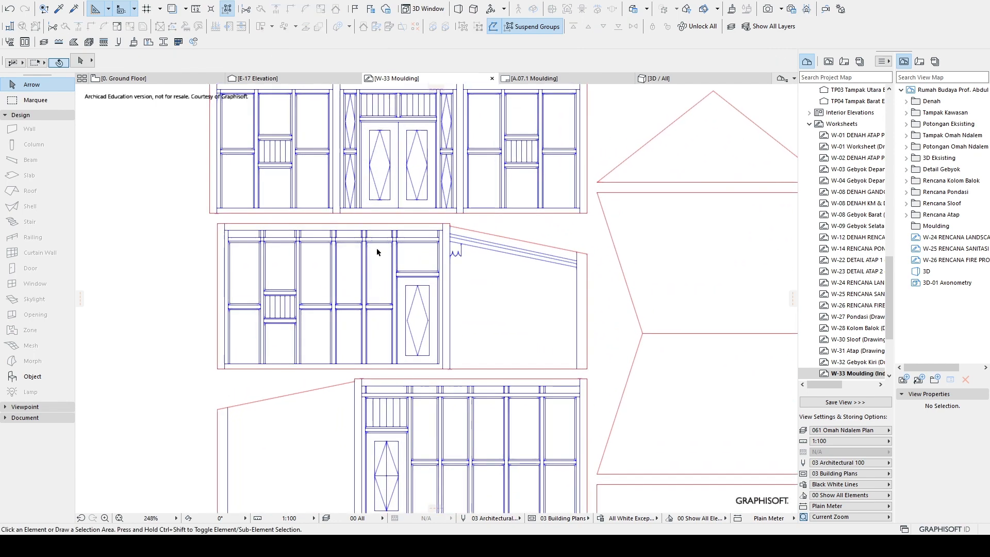
{"action": "left_click", "coordinate": [200, 220]}
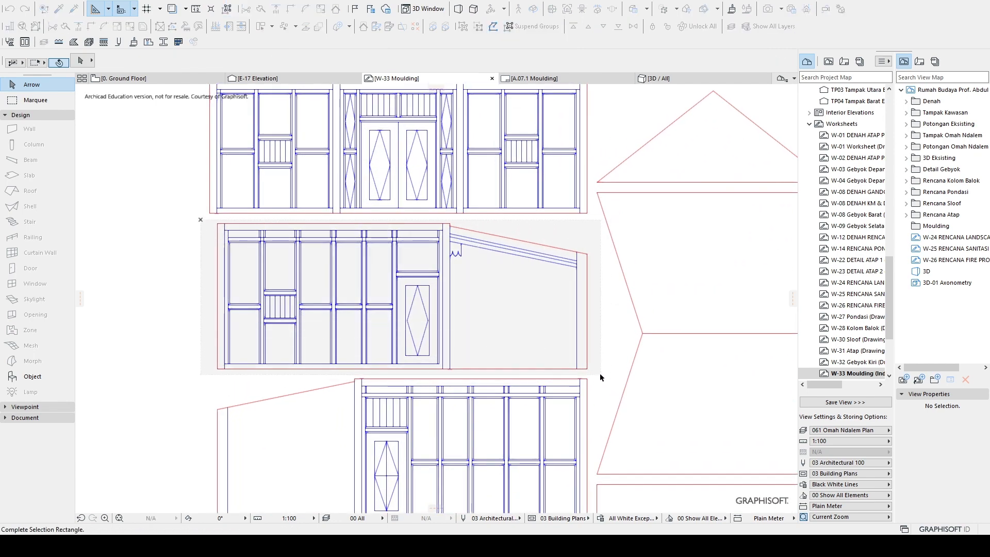
{"action": "left_click", "coordinate": [602, 379]}
{"action": "key", "text": "Escape"}
{"action": "scroll", "coordinate": [593, 288], "scroll_direction": "down", "scroll_amount": 2}
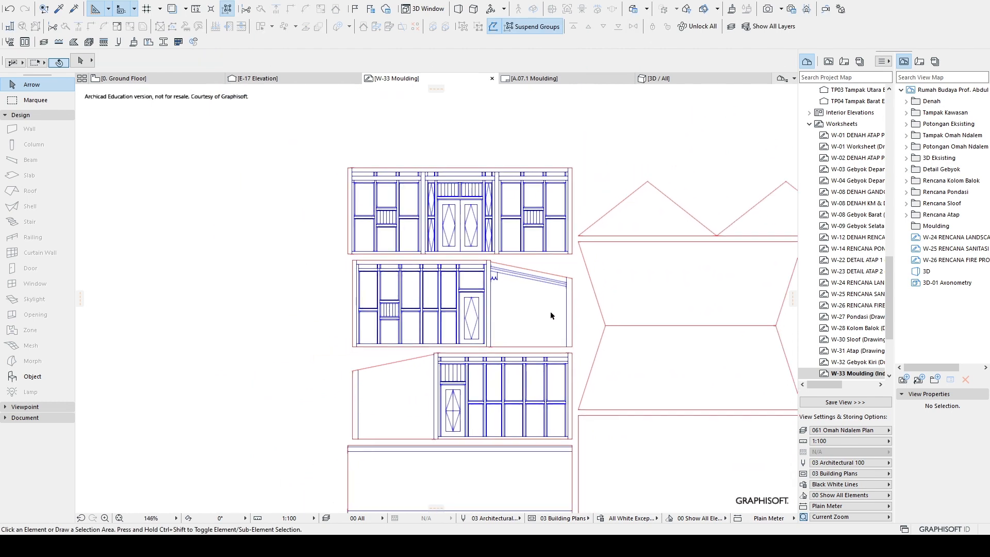
{"action": "middle_click_drag", "start_coordinate": [563, 272], "coordinate": [515, 226]}
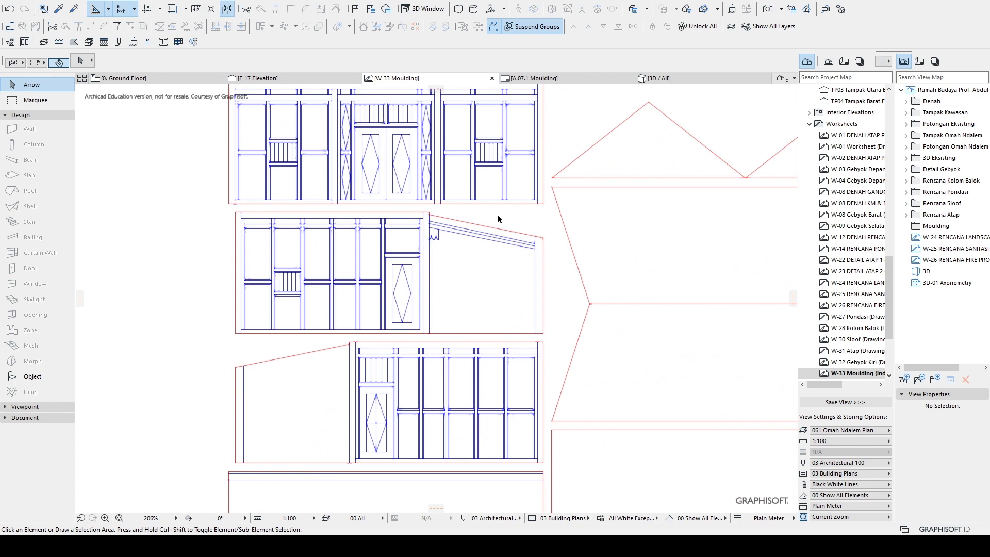
{"action": "scroll", "coordinate": [497, 215], "scroll_direction": "up", "scroll_amount": 3}
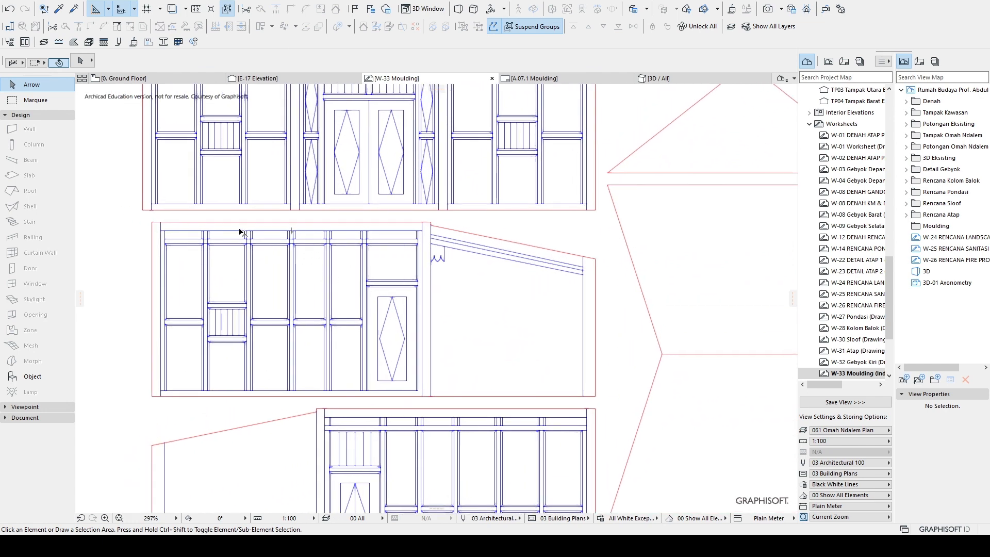
Step: Check the pens of the second elevation's upper outline, its panel lines and the diamond lines on the door
{"action": "left_click", "coordinate": [185, 225]}
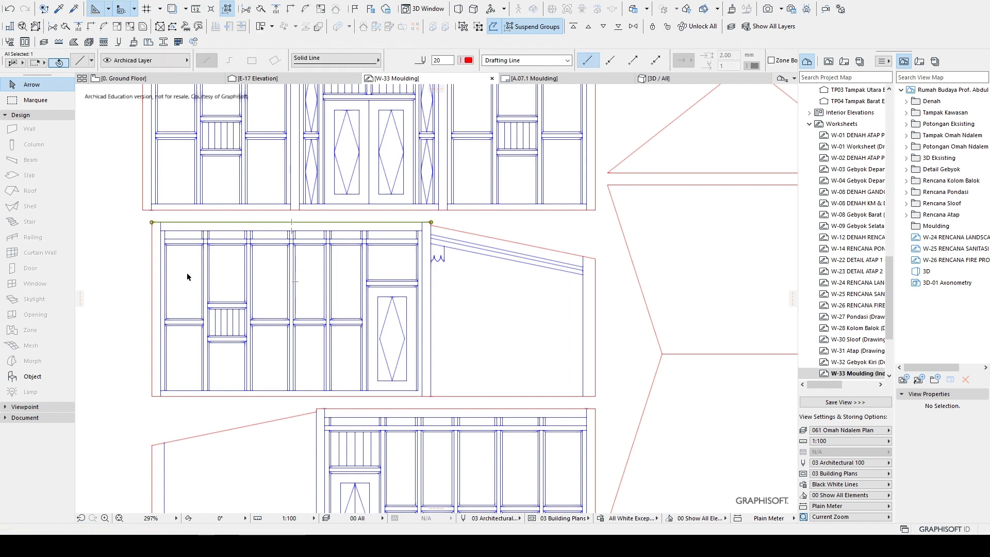
{"action": "left_click", "coordinate": [167, 270]}
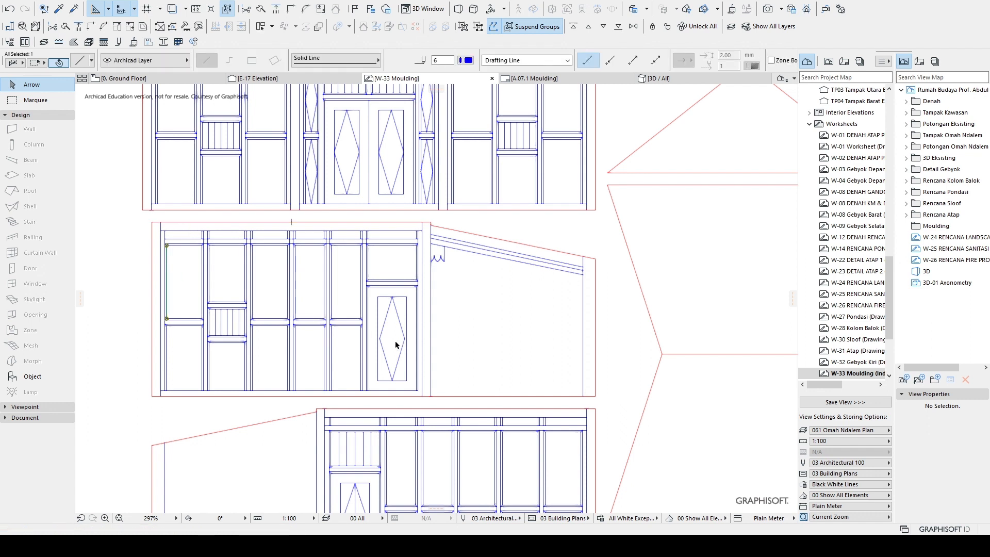
{"action": "left_click", "coordinate": [379, 331]}
{"action": "left_click", "coordinate": [397, 342]}
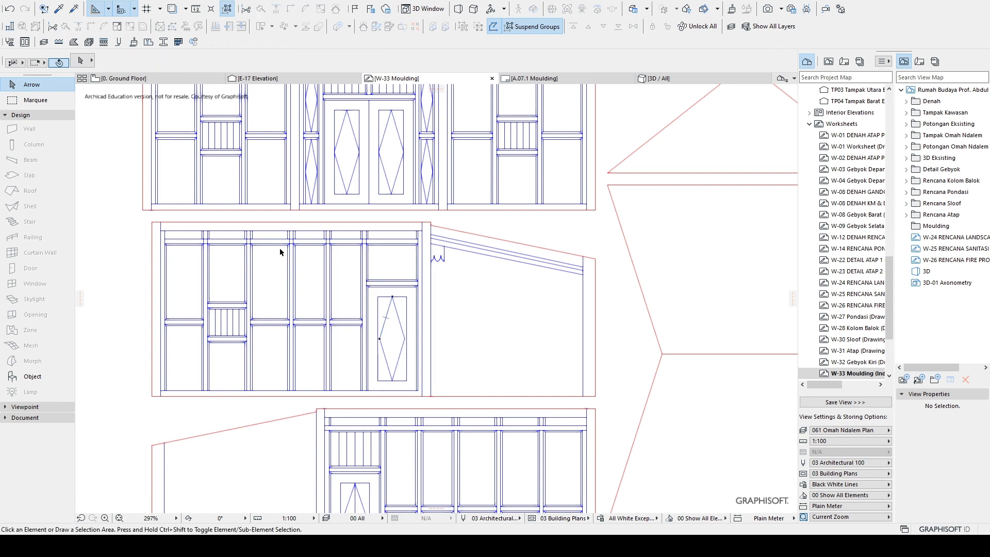
{"action": "left_click", "coordinate": [273, 223]}
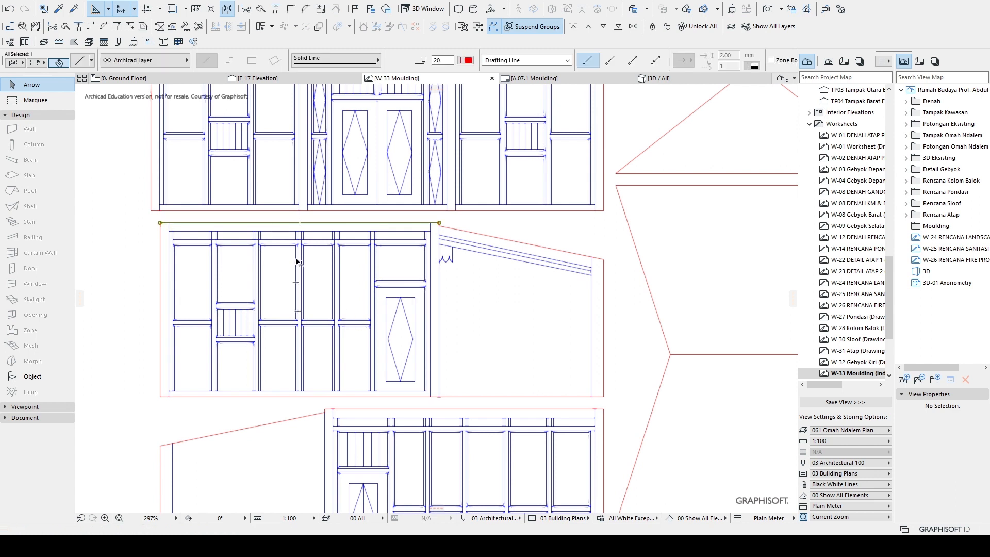
{"action": "left_click", "coordinate": [218, 258]}
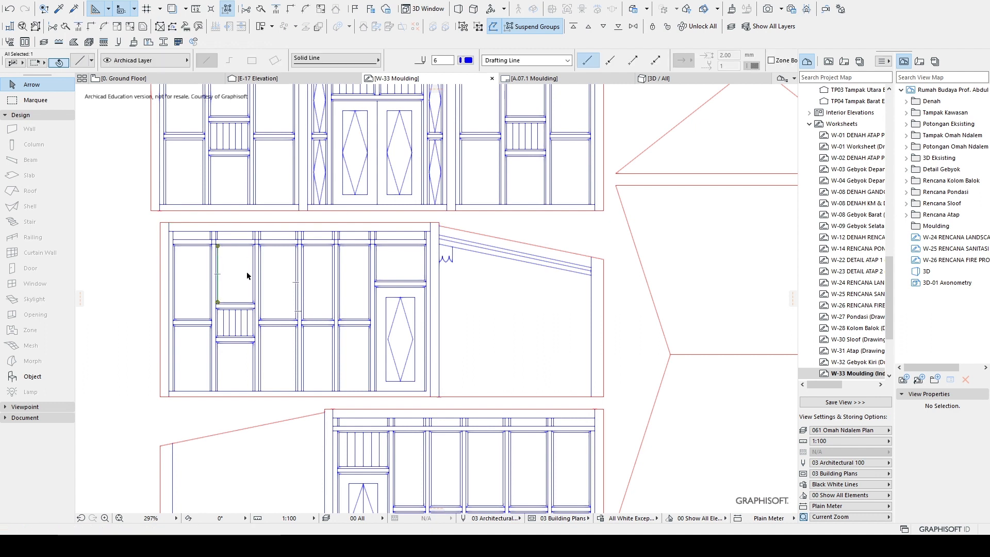
{"action": "left_click", "coordinate": [395, 324]}
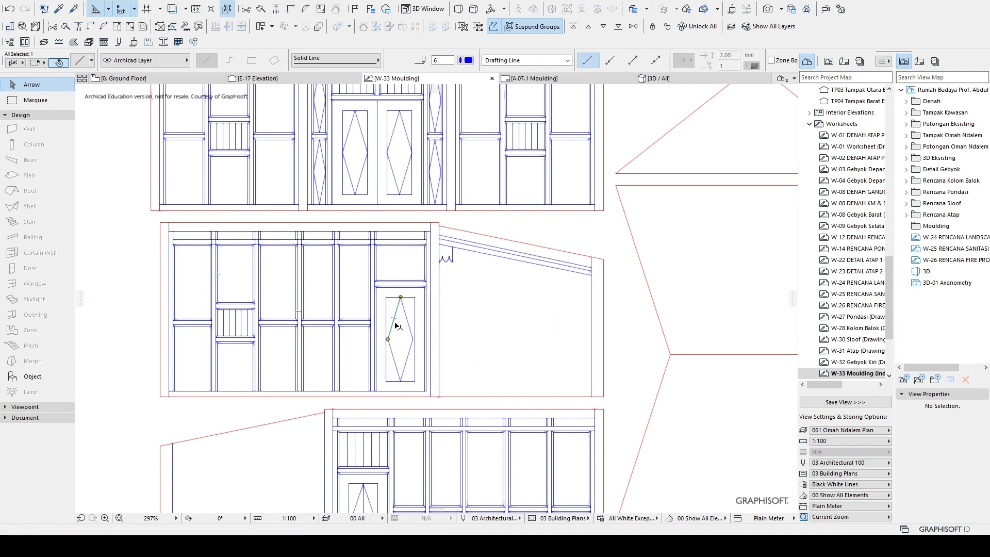
{"action": "left_click", "coordinate": [394, 357]}
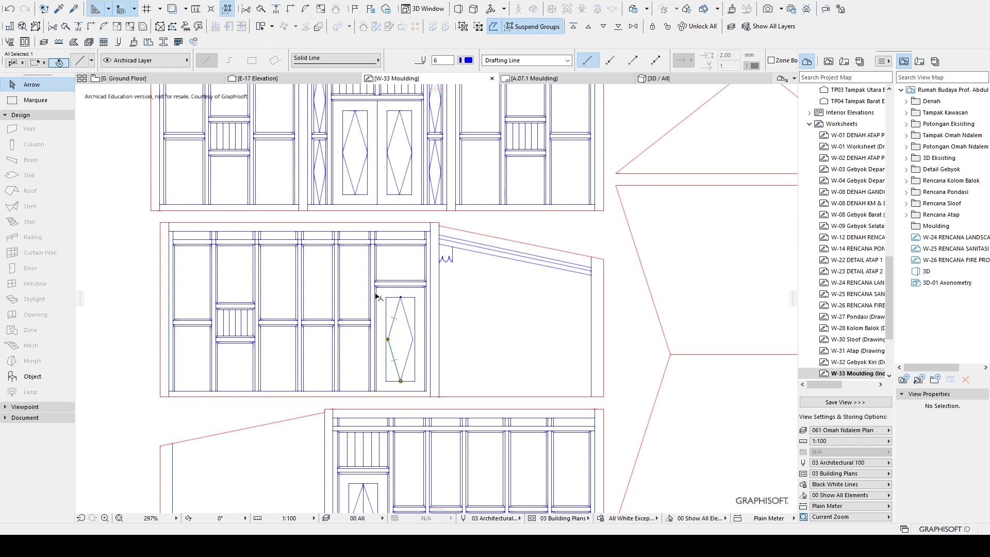
{"action": "left_click", "coordinate": [382, 276]}
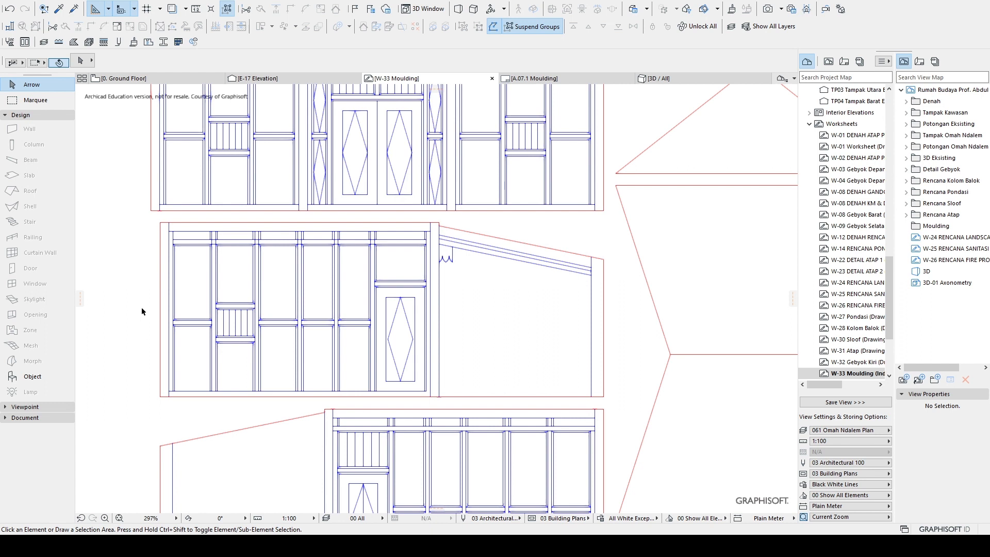
Step: Compare the pens of the second elevation's outer edge, inner frame line and the four diamond lines on the door
{"action": "left_click", "coordinate": [164, 223]}
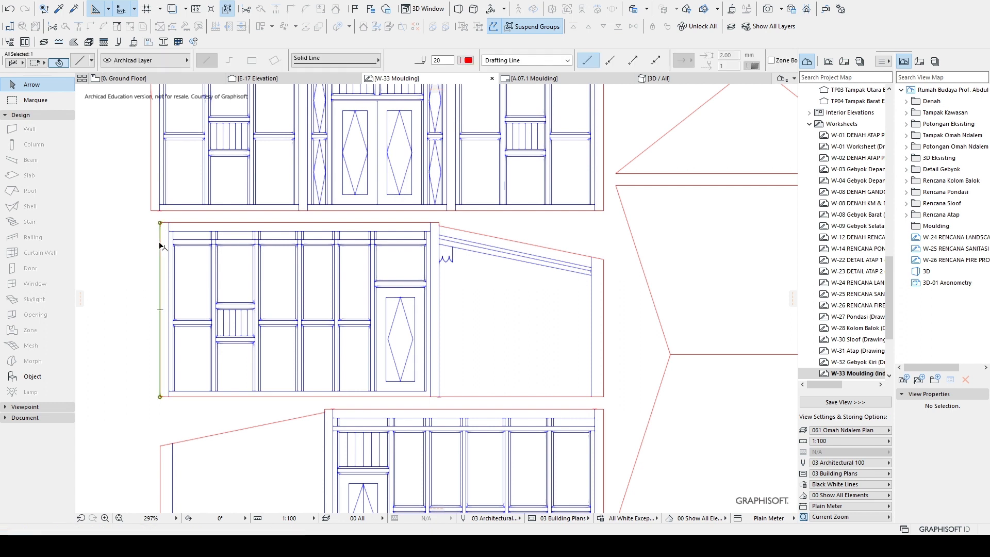
{"action": "key", "text": "Escape"}
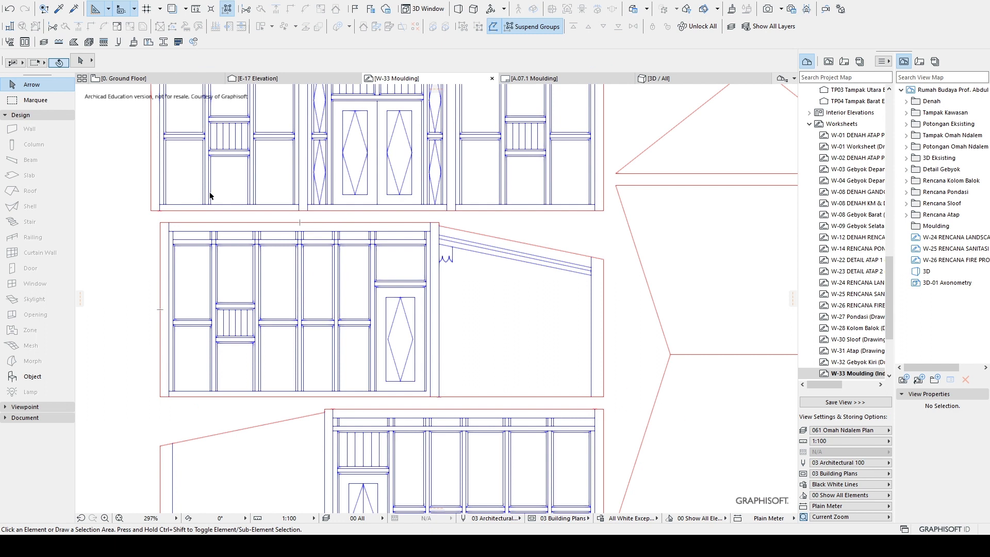
{"action": "left_click", "coordinate": [168, 279]}
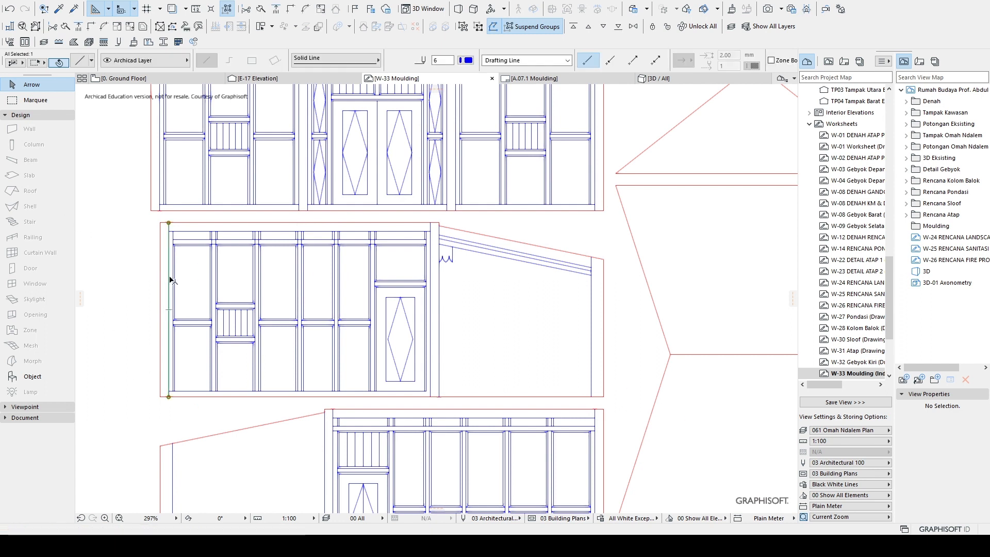
{"action": "key", "text": "Escape"}
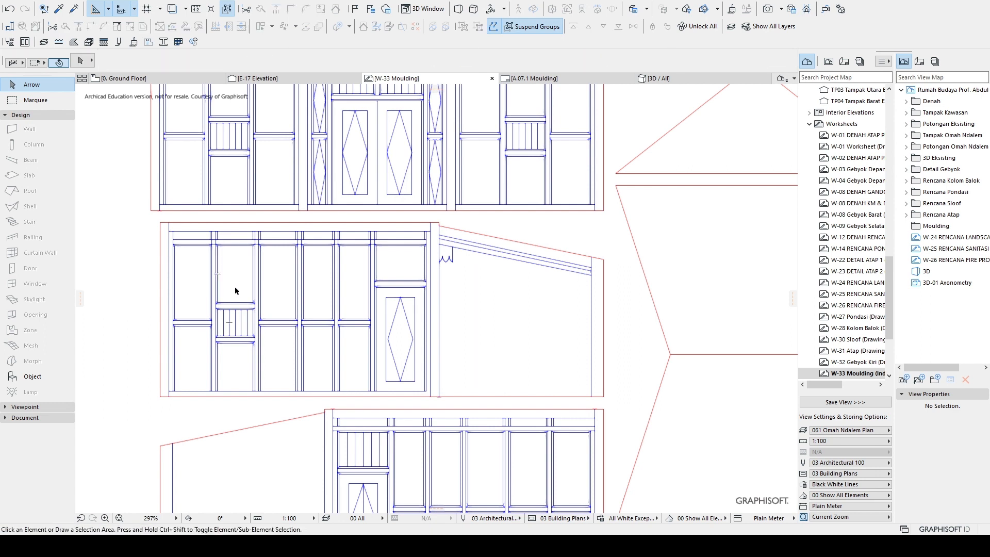
{"action": "left_click", "coordinate": [393, 326]}
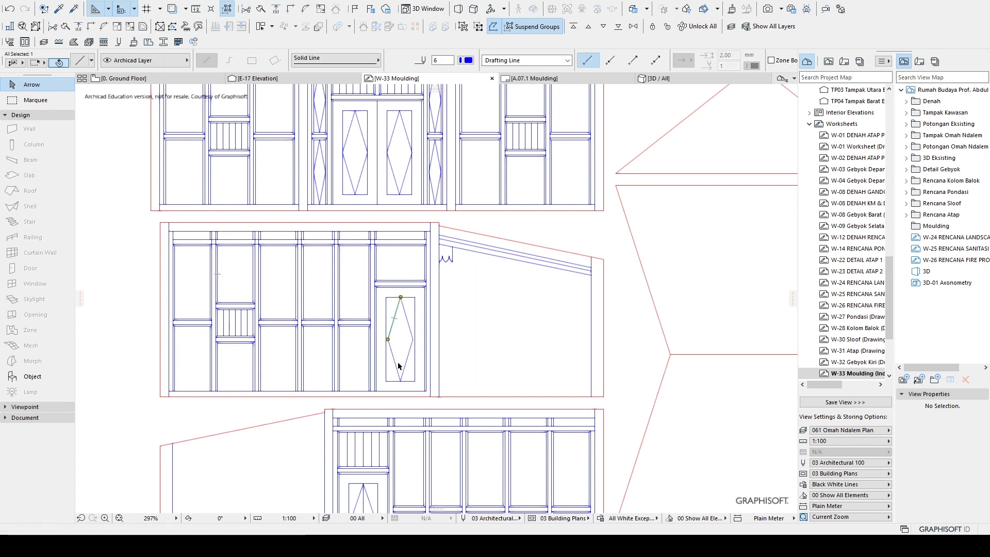
{"action": "key", "text": "Escape"}
{"action": "scroll", "coordinate": [404, 354], "scroll_direction": "up", "scroll_amount": 1}
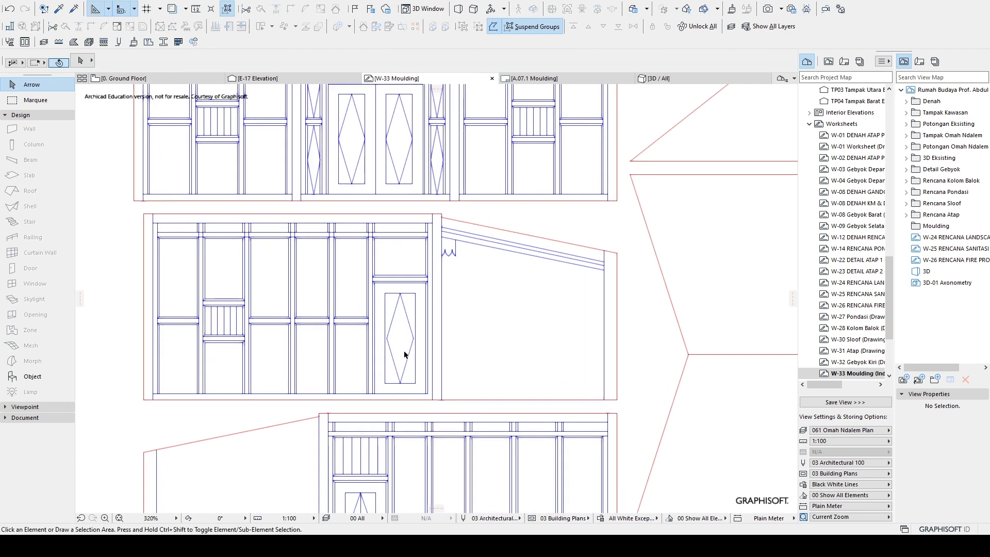
{"action": "left_click_drag", "start_coordinate": [411, 364], "coordinate": [386, 317]}
{"action": "left_click", "coordinate": [387, 319]}
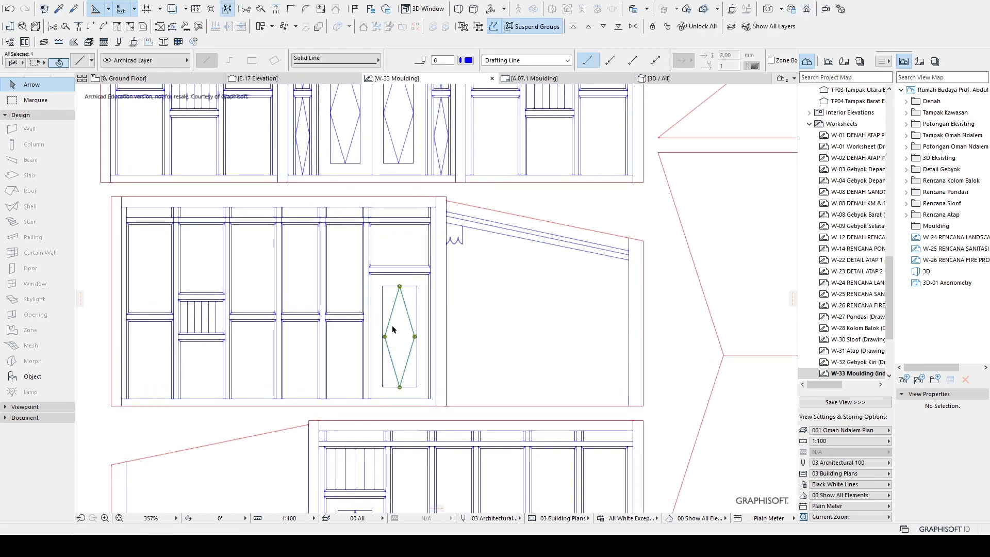
{"action": "key", "text": "Escape"}
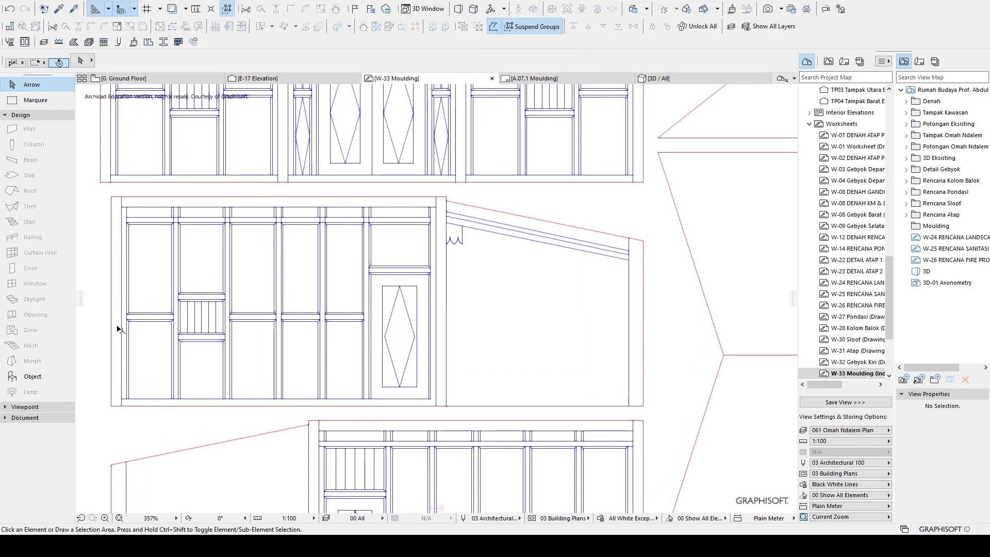
Step: Create a Fill inside the diamond on the second elevation's door by tracing its closed outline automatically
{"action": "left_click", "coordinate": [38, 406]}
{"action": "left_click", "coordinate": [28, 482]}
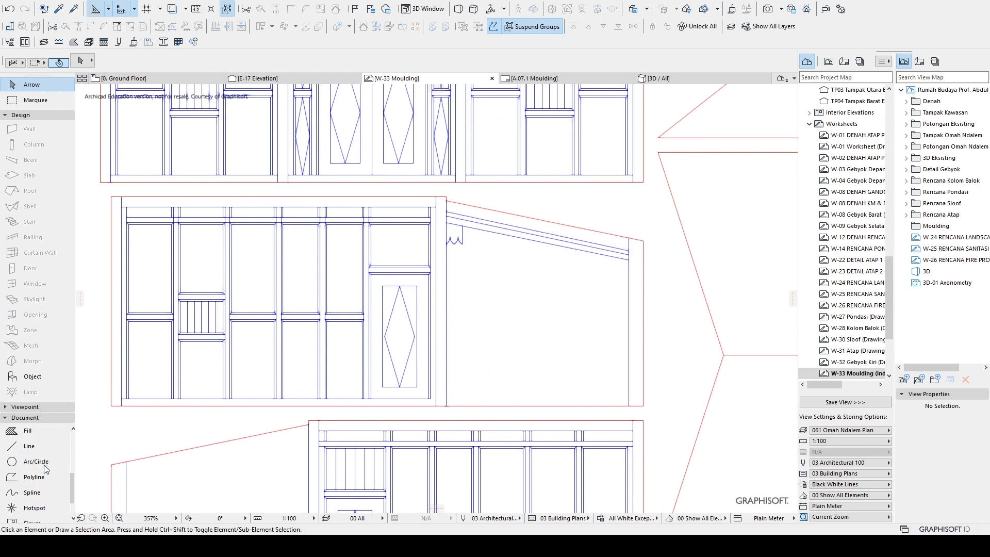
{"action": "scroll", "coordinate": [41, 464], "scroll_direction": "up", "scroll_amount": 1}
{"action": "left_click", "coordinate": [27, 445]}
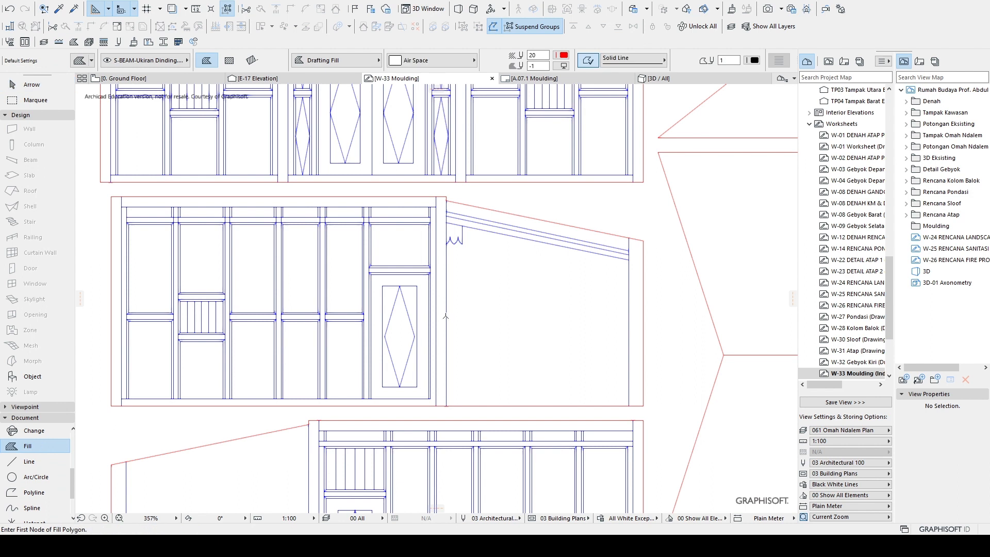
{"action": "key", "text": "space"}
{"action": "left_click", "coordinate": [405, 338]}
{"action": "key", "text": "Escape"}
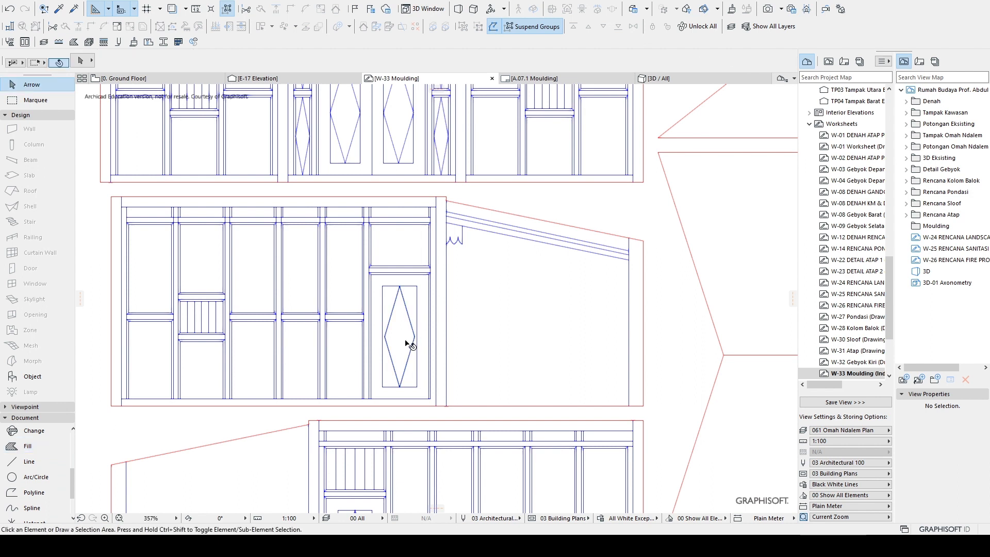
Step: Set the door diamond's fill pattern to % 100 with a black foreground pen
{"action": "left_click", "coordinate": [405, 341]}
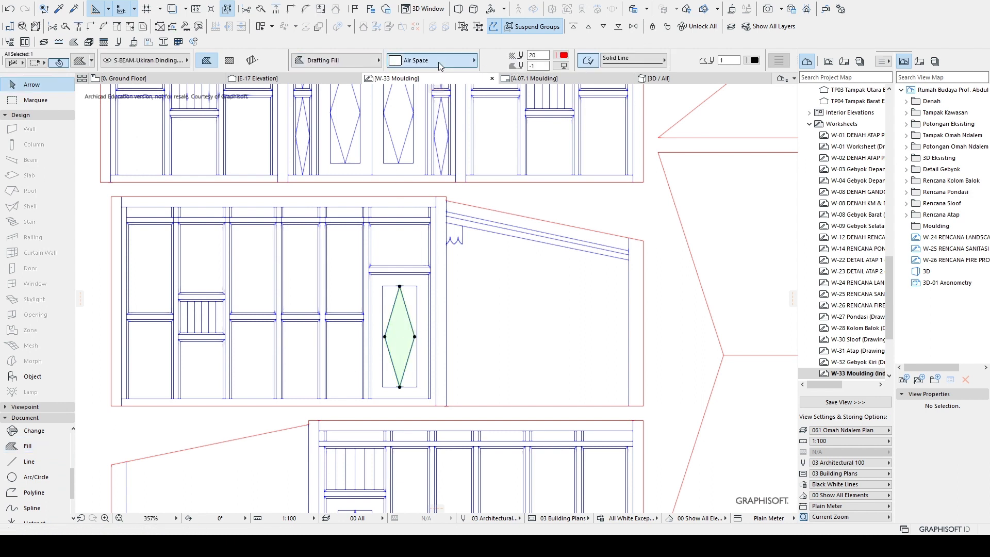
{"action": "left_click", "coordinate": [414, 63]}
{"action": "left_click", "coordinate": [509, 97]}
{"action": "left_click", "coordinate": [536, 55]}
{"action": "type", "text": "100"}
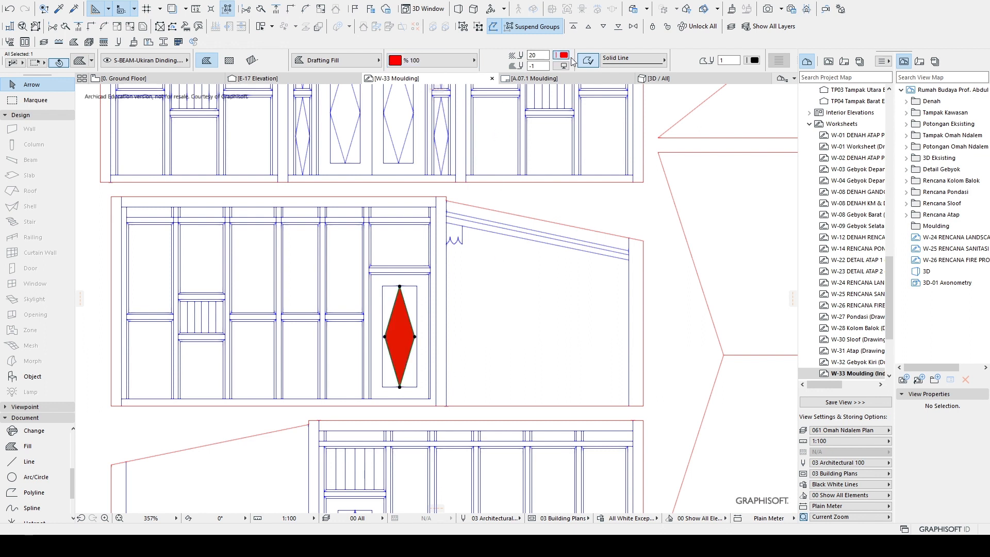
{"action": "key", "text": "Return"}
{"action": "left_click", "coordinate": [473, 335]}
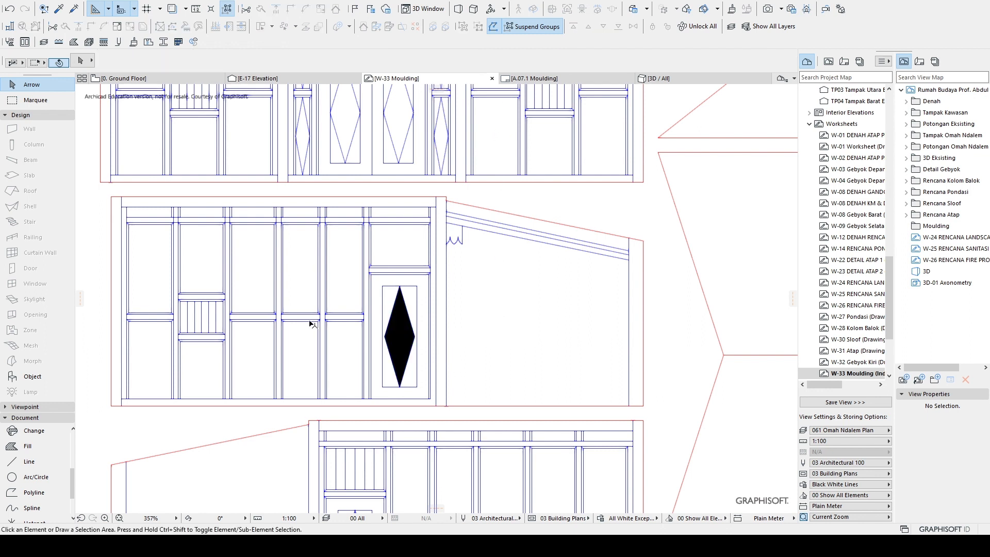
Step: Set the worksheet's graphic override combination to Black White Lines
{"action": "middle_click_drag", "start_coordinate": [311, 323], "coordinate": [325, 323]}
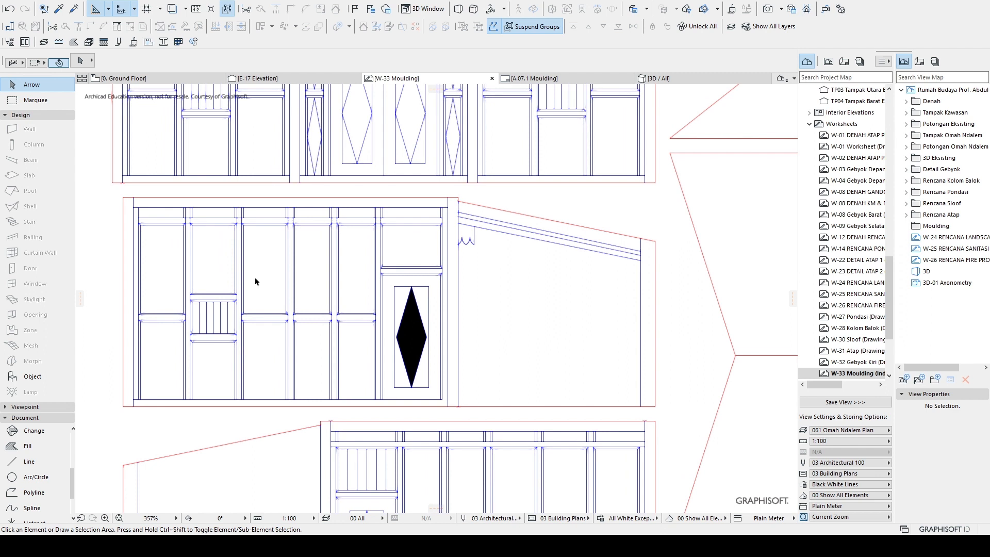
{"action": "left_click", "coordinate": [629, 517]}
{"action": "left_click", "coordinate": [706, 446]}
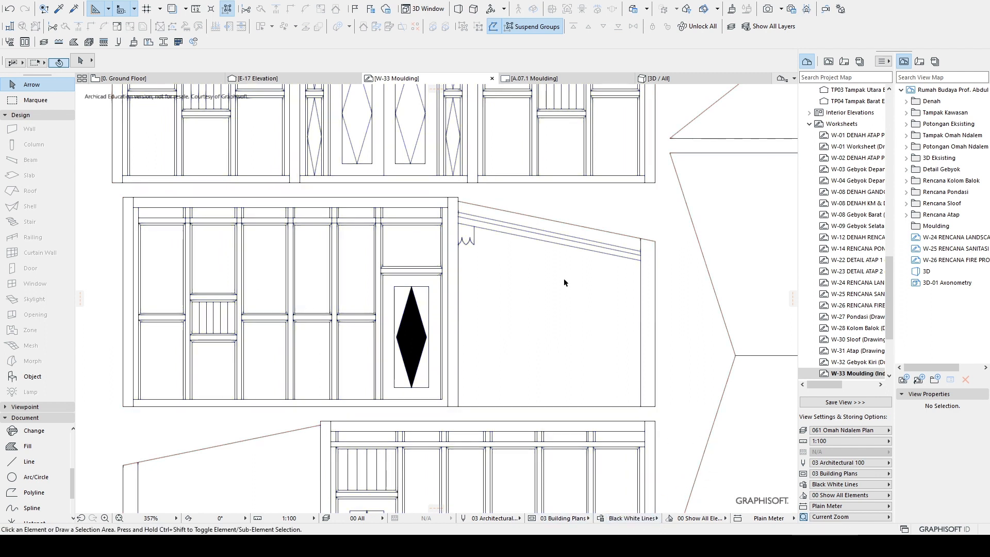
Step: Check the pens of the second elevation's outer edge and an inner panel line, and delete the solid fill from the door diamond
{"action": "left_click", "coordinate": [125, 206]}
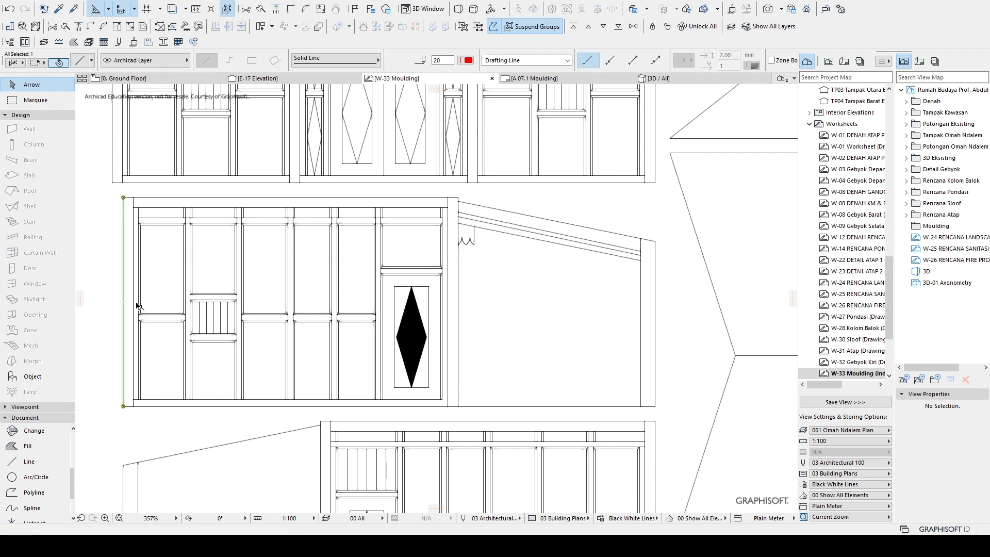
{"action": "left_click", "coordinate": [141, 283]}
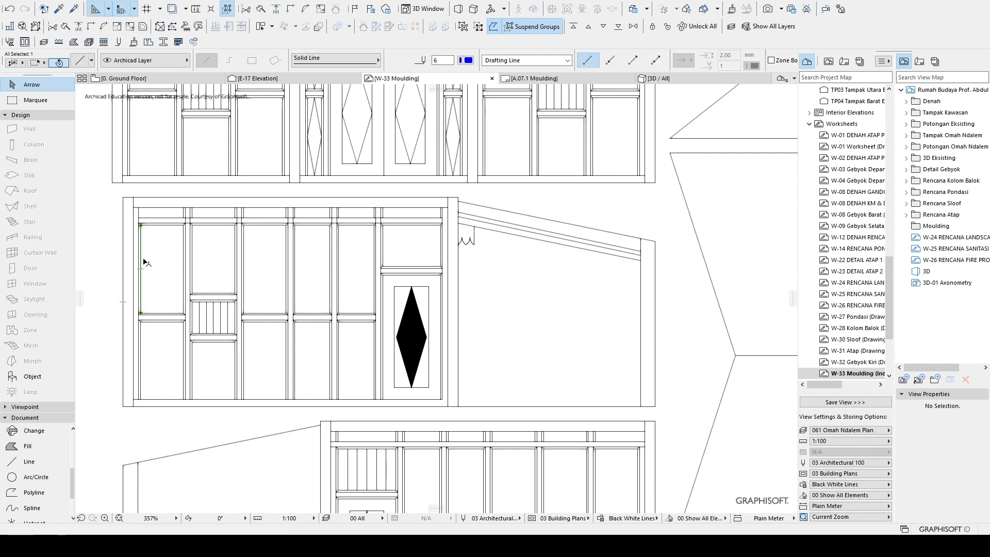
{"action": "left_click", "coordinate": [419, 334]}
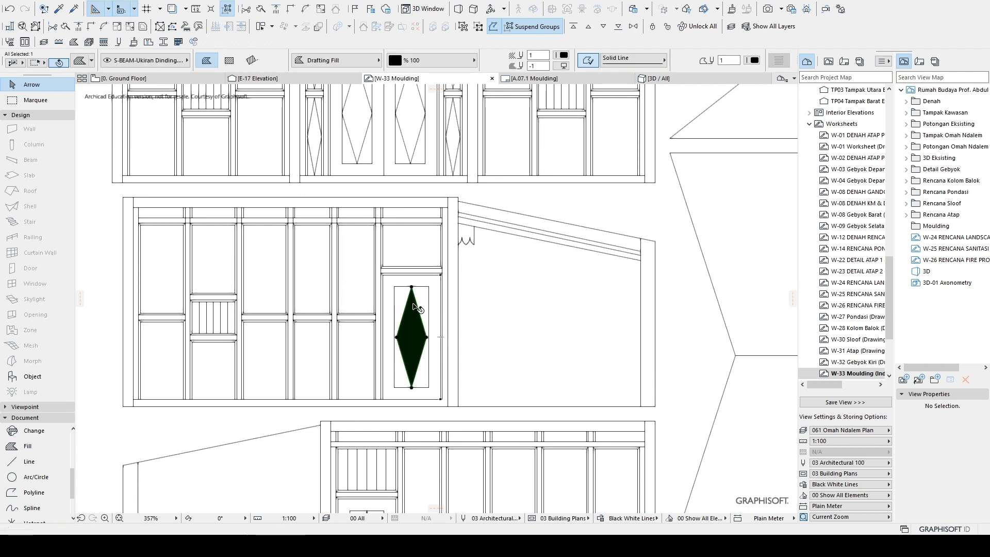
{"action": "key", "text": "Delete"}
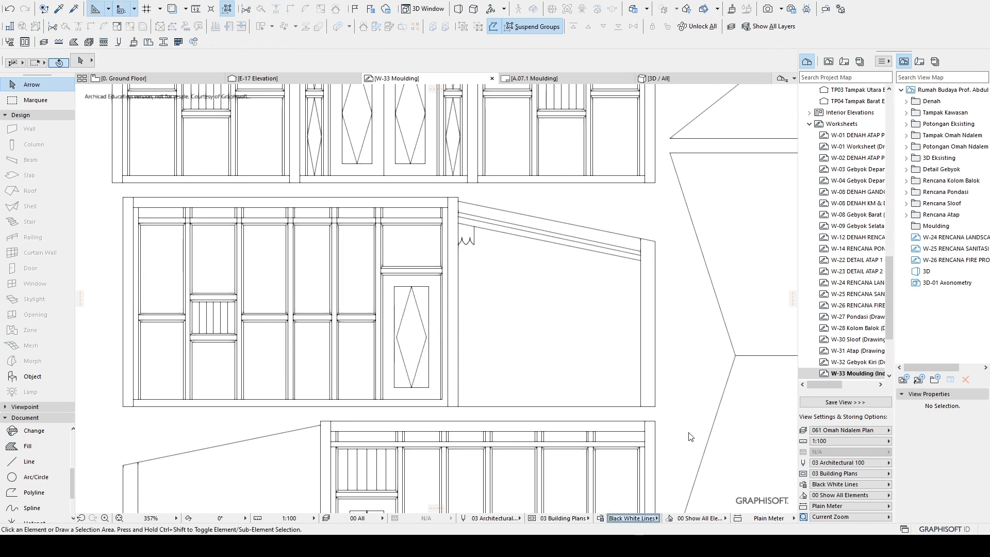
Step: Switch the worksheet's graphic override combination to All White Except Omah Nd..
{"action": "left_click", "coordinate": [637, 357]}
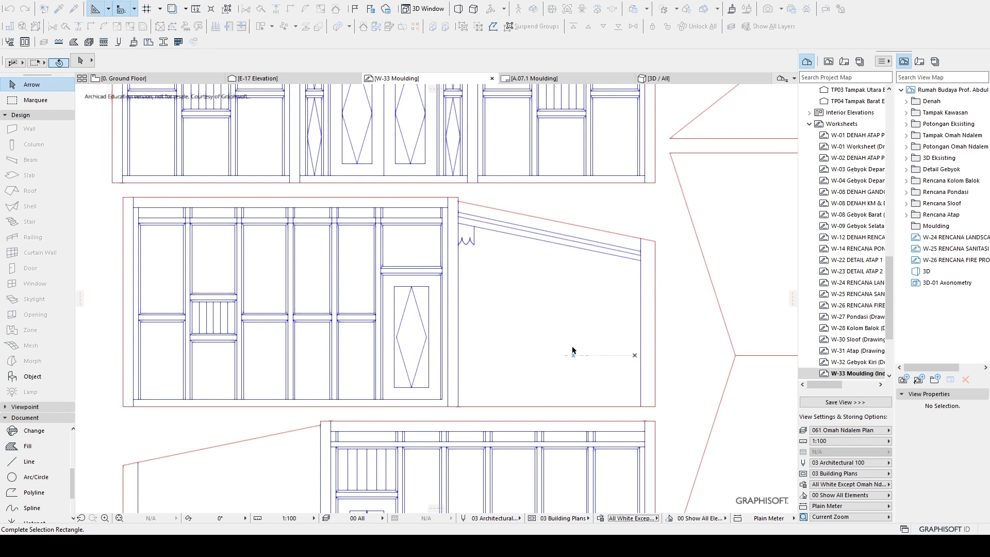
{"action": "left_click", "coordinate": [572, 284]}
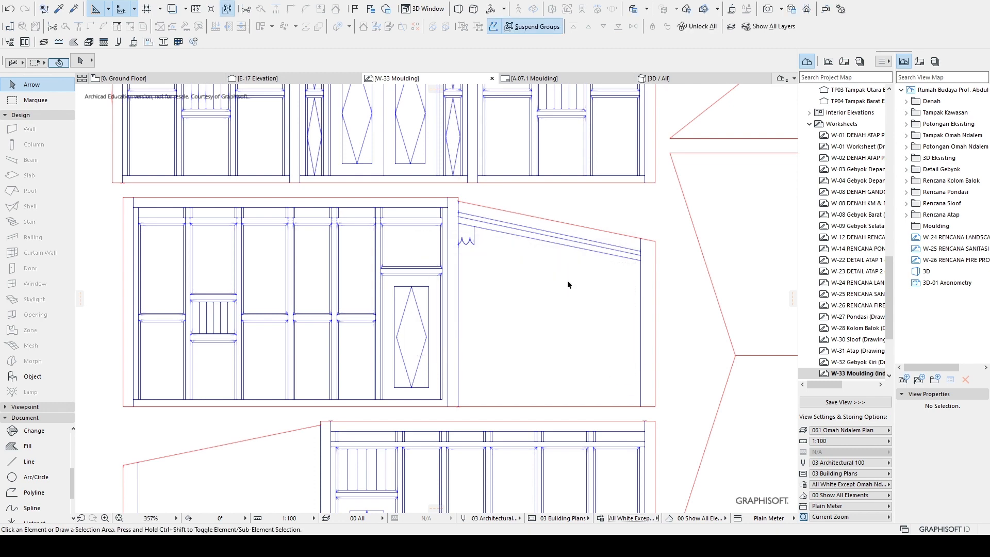
Step: Review the Omah Ndalem building in 3D and on the ground floor plan, and list the Viewpoint tools
{"action": "left_click", "coordinate": [665, 79]}
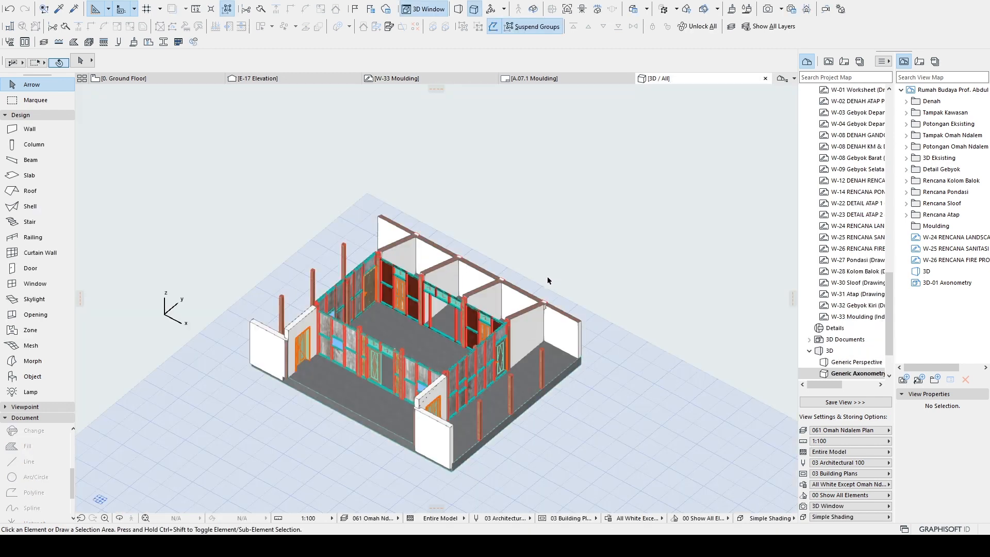
{"action": "middle_click_drag", "start_coordinate": [427, 333], "coordinate": [412, 314]}
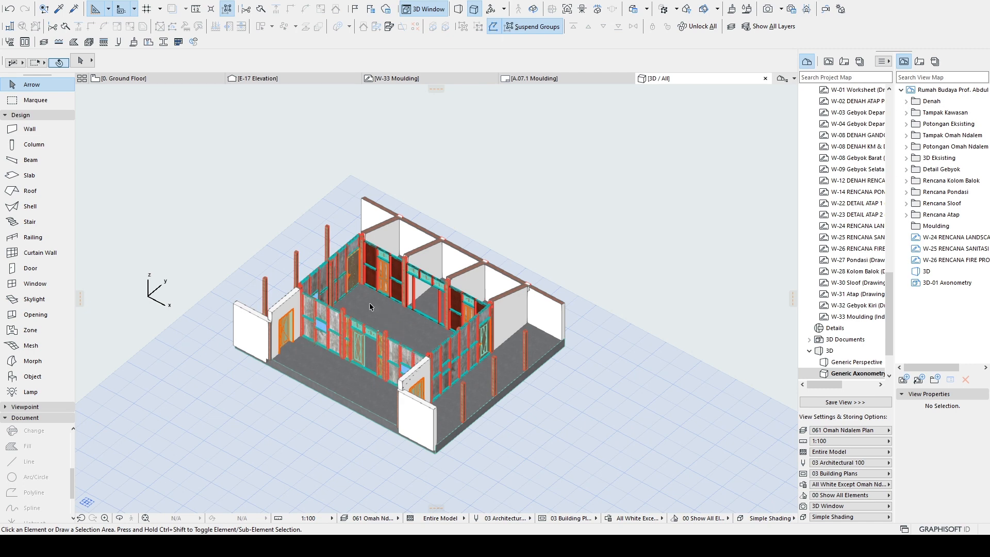
{"action": "left_click", "coordinate": [150, 79]}
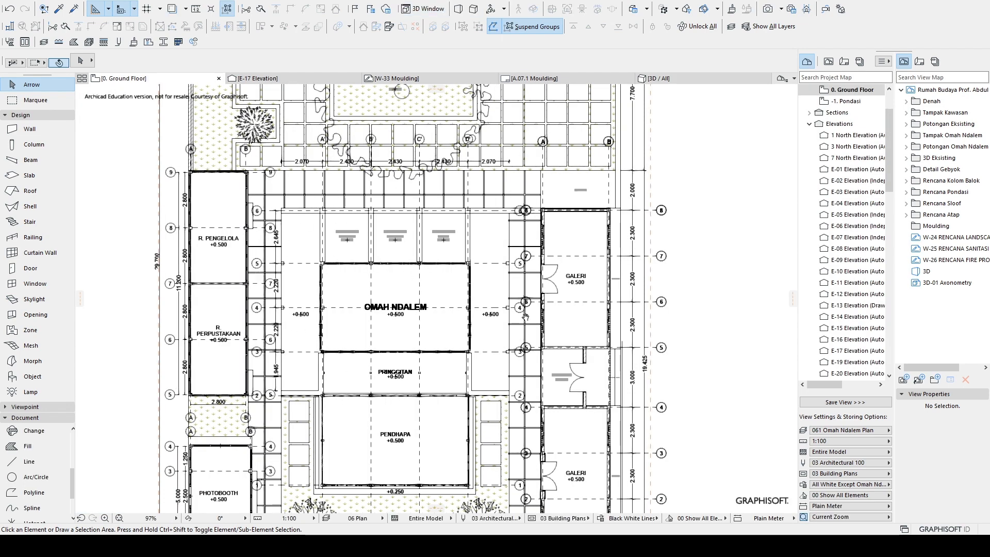
{"action": "middle_click_drag", "start_coordinate": [525, 318], "coordinate": [561, 305]}
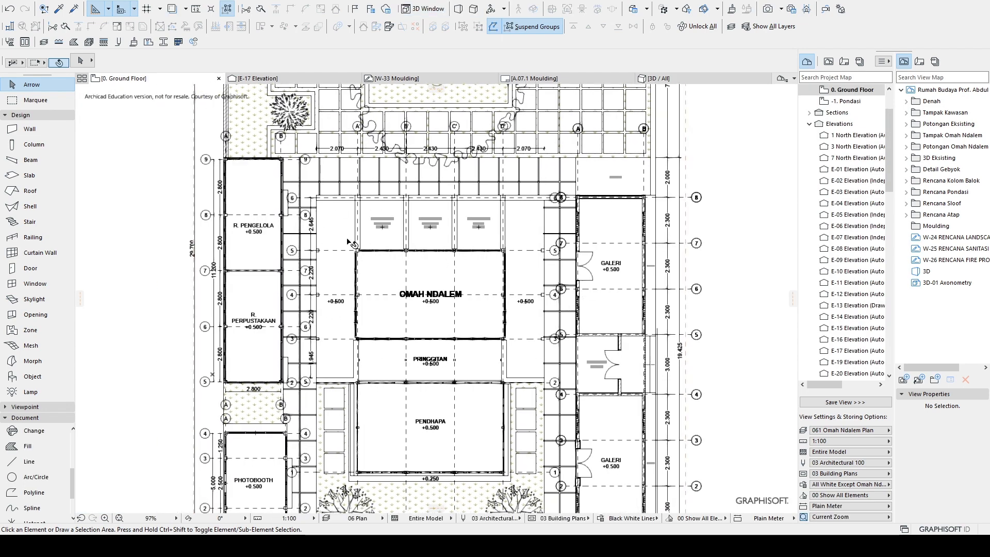
{"action": "left_click", "coordinate": [35, 114]}
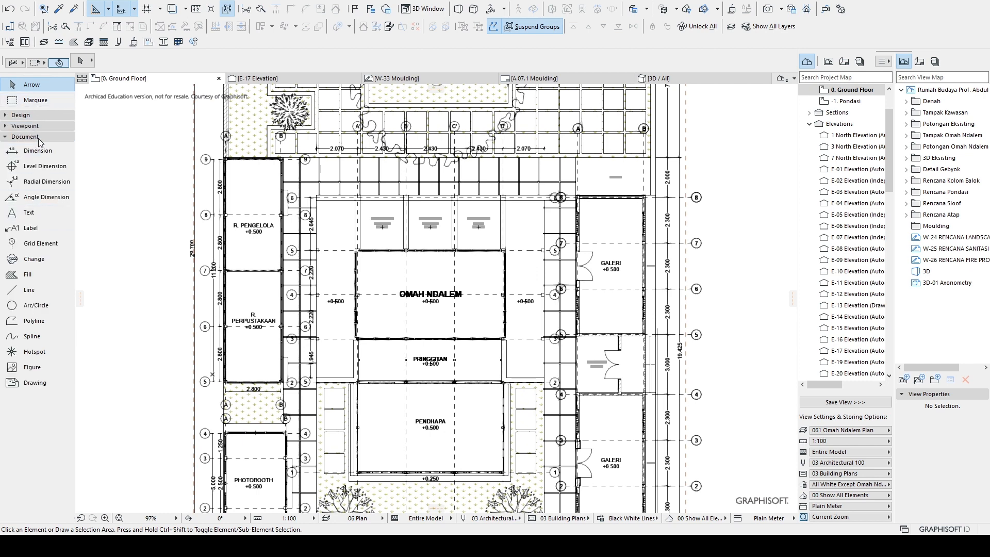
{"action": "left_click", "coordinate": [31, 126]}
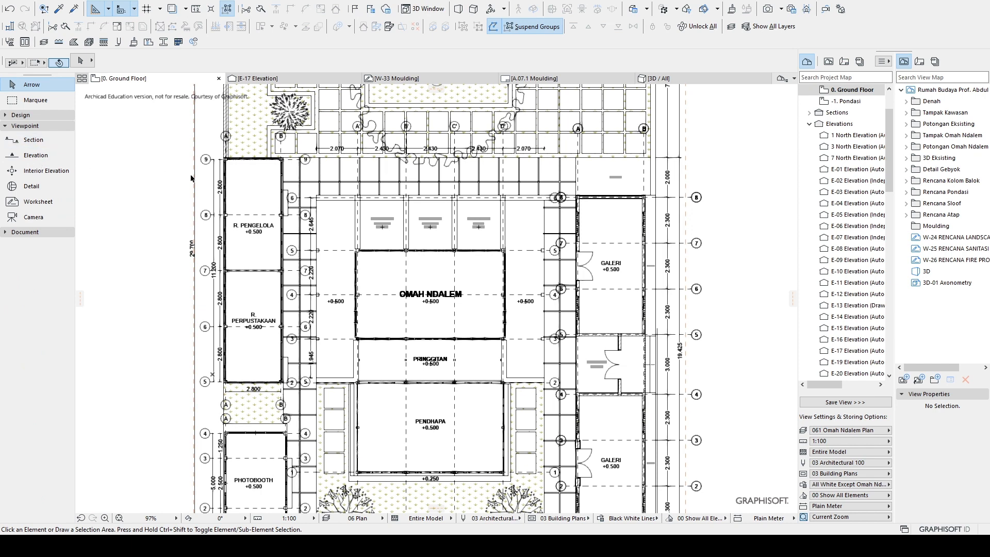
Step: Open the E-17 Elevation and inspect the settings of the panelled wall and the wall around the double door
{"action": "left_click", "coordinate": [262, 83]}
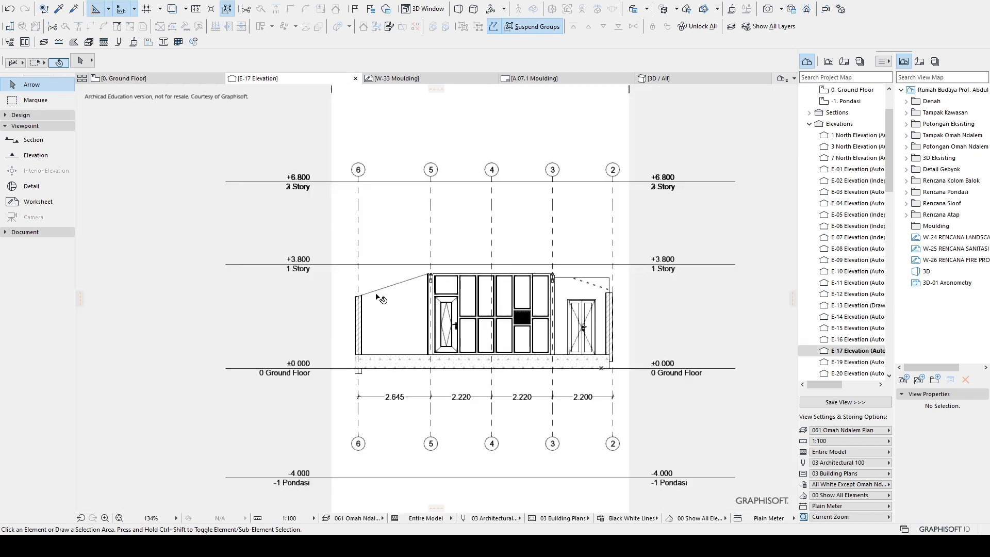
{"action": "scroll", "coordinate": [586, 292], "scroll_direction": "up", "scroll_amount": 4}
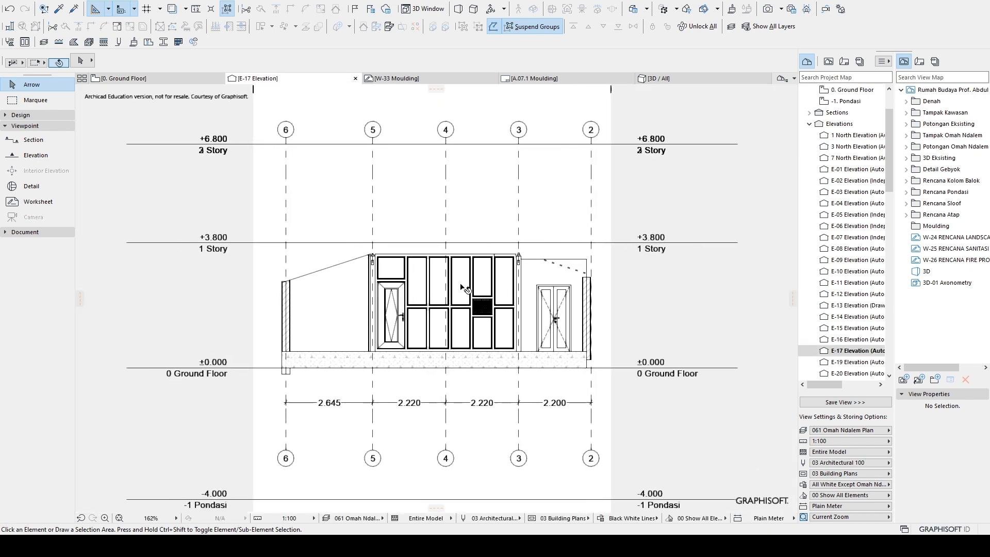
{"action": "scroll", "coordinate": [463, 287], "scroll_direction": "up", "scroll_amount": 10}
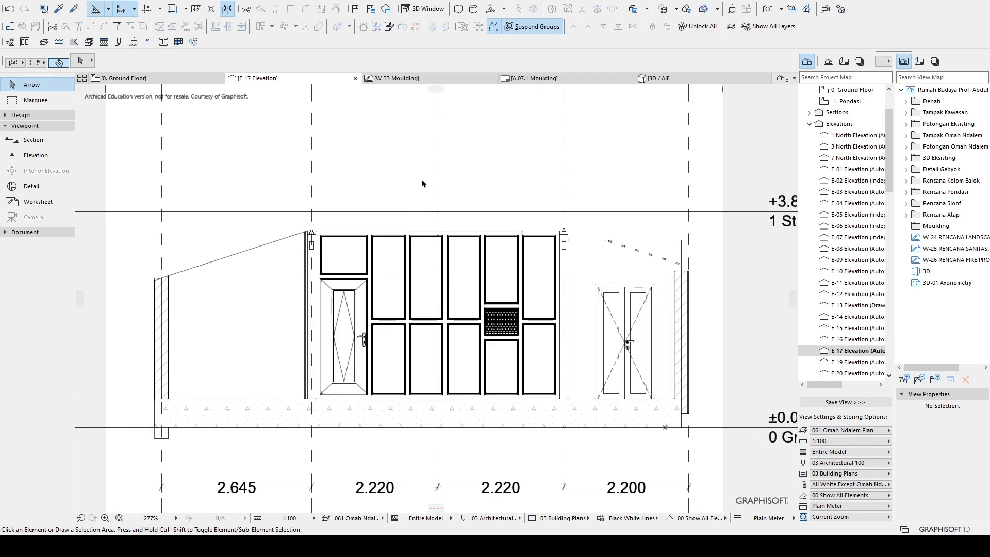
{"action": "left_click", "coordinate": [250, 307]}
{"action": "left_click", "coordinate": [381, 274]}
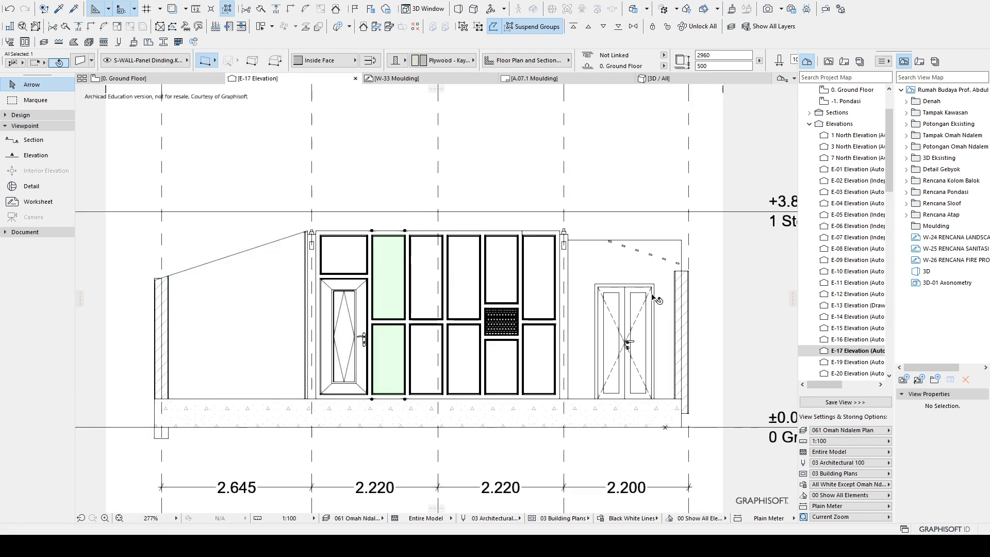
{"action": "key", "text": "Escape"}
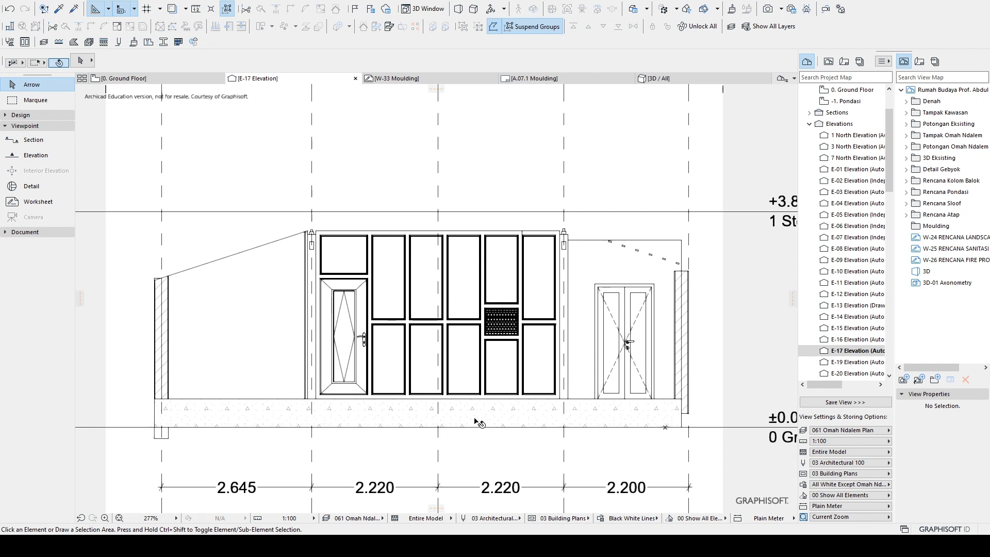
{"action": "left_click", "coordinate": [621, 261]}
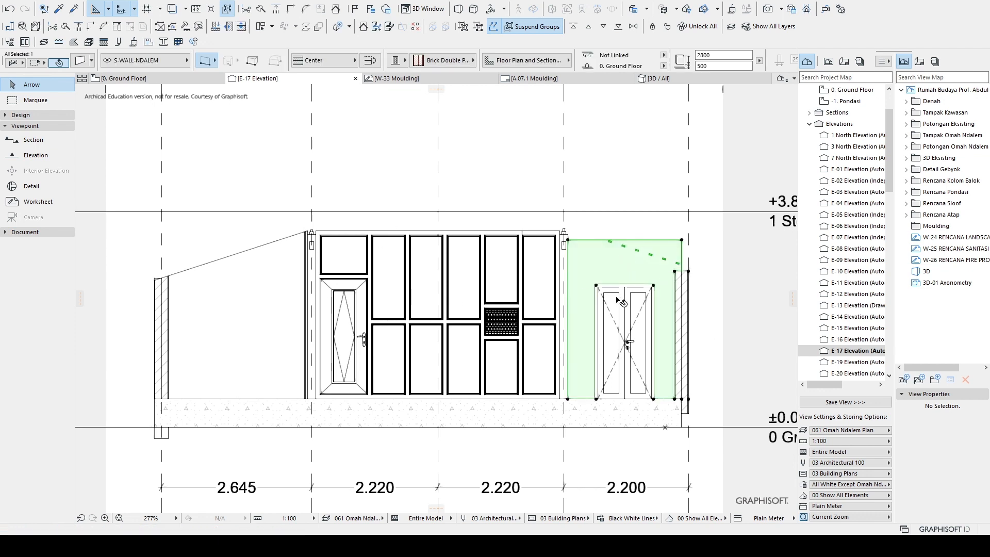
{"action": "key", "text": "Escape"}
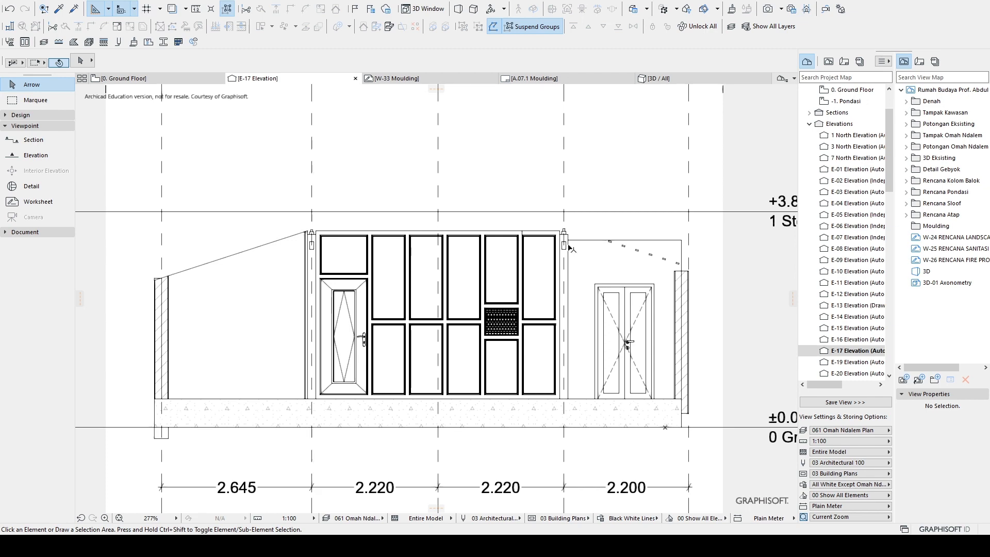
Step: Examine the top rail, post joints and roof slope on the E-17 Elevation
{"action": "scroll", "coordinate": [558, 248], "scroll_direction": "up", "scroll_amount": 5}
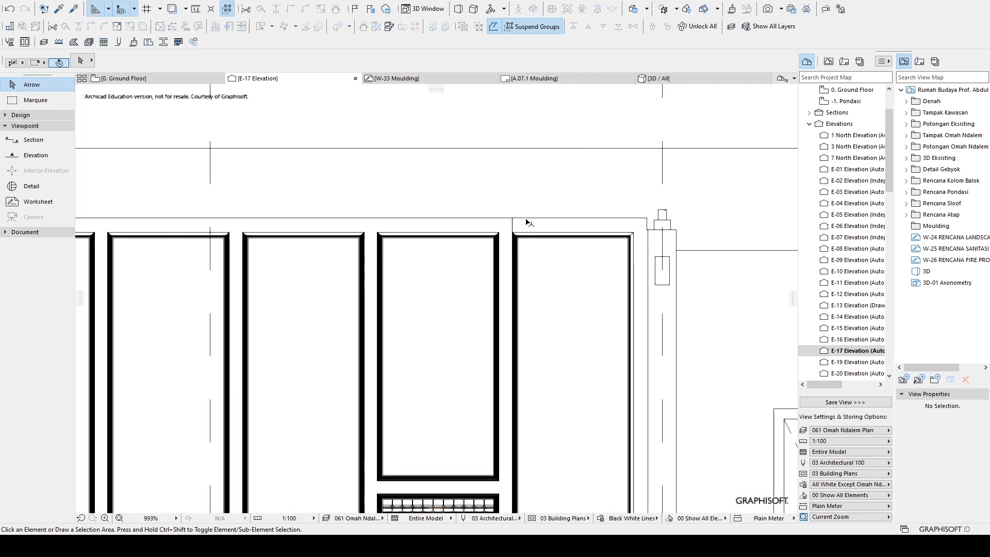
{"action": "scroll", "coordinate": [527, 222], "scroll_direction": "down", "scroll_amount": 5}
{"action": "scroll", "coordinate": [273, 191], "scroll_direction": "up", "scroll_amount": 2}
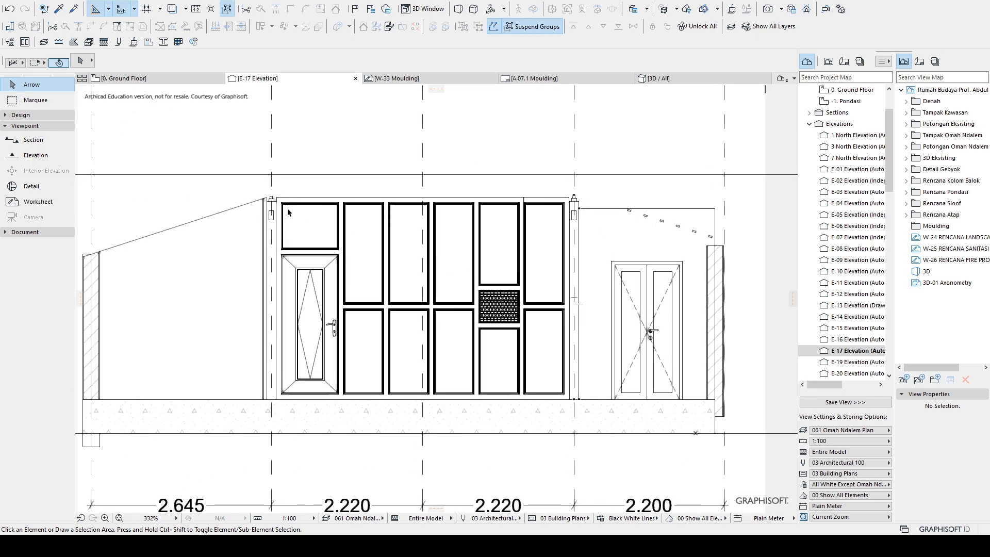
{"action": "scroll", "coordinate": [288, 212], "scroll_direction": "down", "scroll_amount": 2}
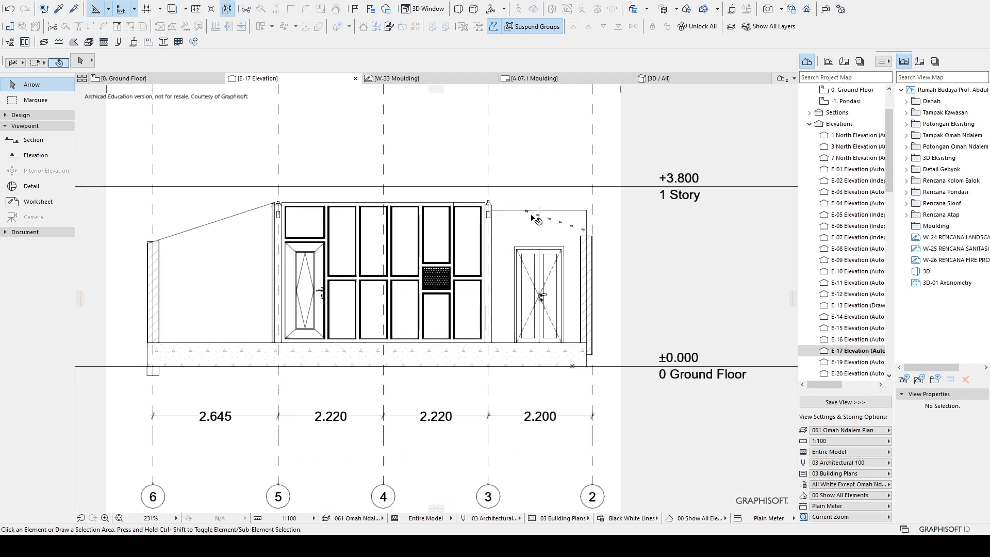
{"action": "middle_click_drag", "start_coordinate": [393, 280], "coordinate": [456, 317]}
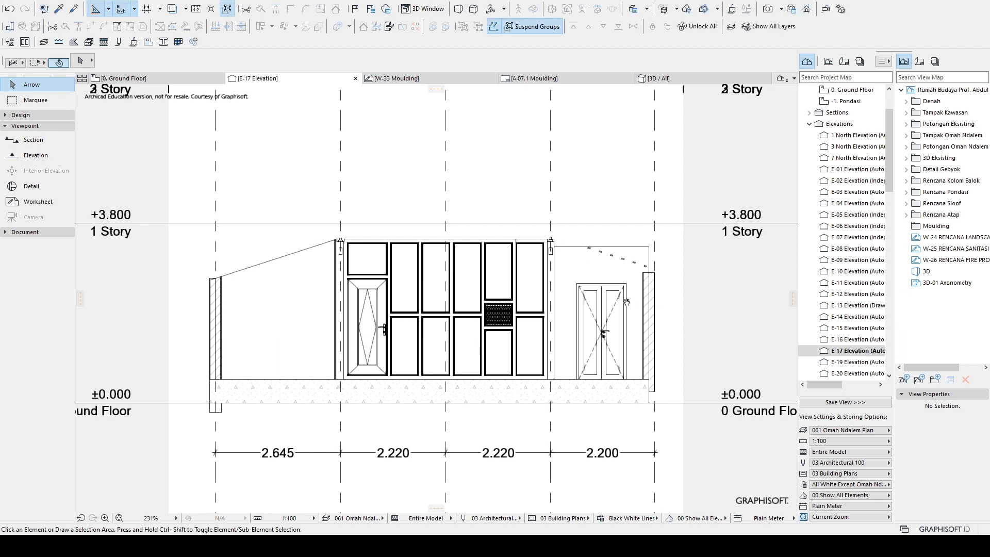
{"action": "middle_click_drag", "start_coordinate": [625, 301], "coordinate": [606, 302]}
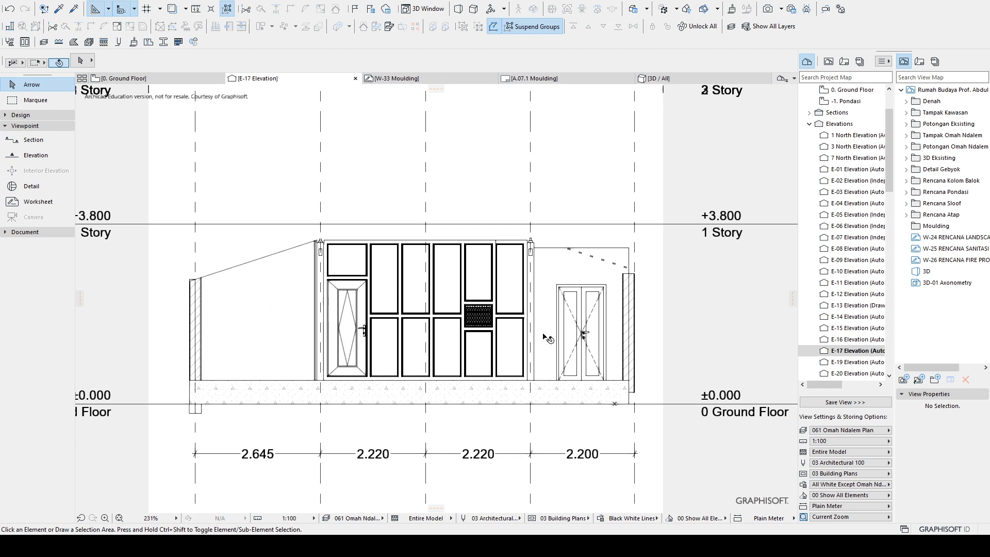
Step: Save the E-17 Elevation as a view in the View Map's Moulding folder
{"action": "left_click", "coordinate": [828, 62]}
{"action": "left_click", "coordinate": [807, 62]}
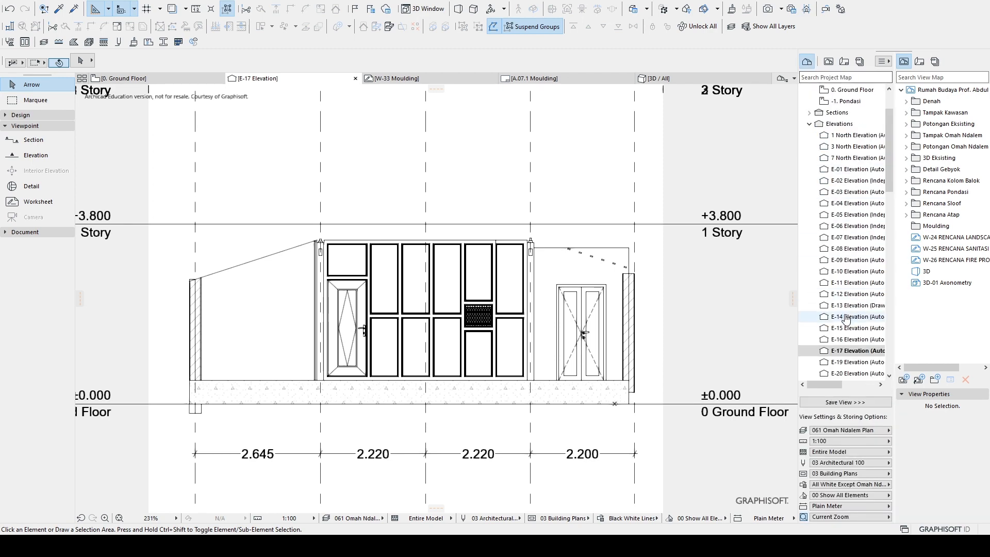
{"action": "scroll", "coordinate": [854, 340], "scroll_direction": "down", "scroll_amount": 1}
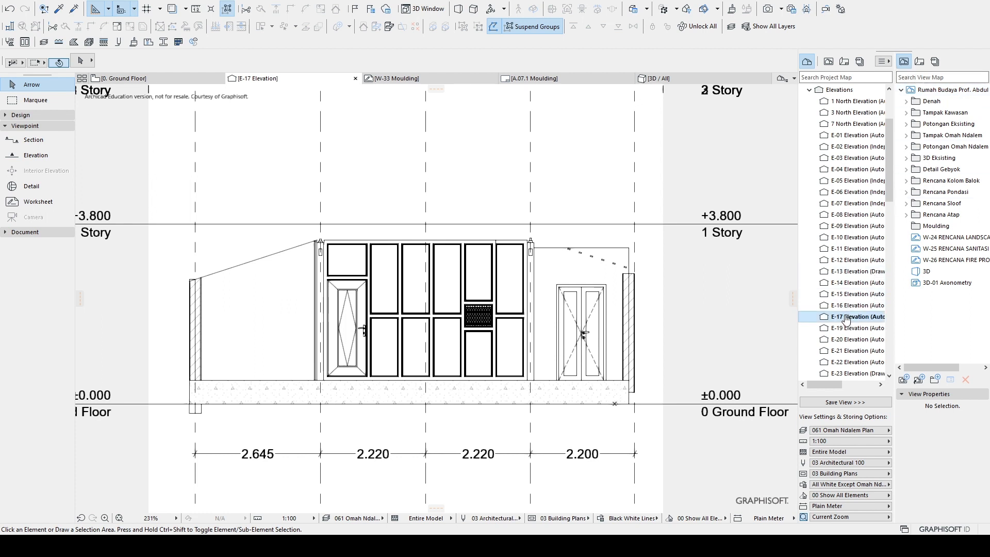
{"action": "left_click_drag", "start_coordinate": [846, 318], "coordinate": [944, 228]}
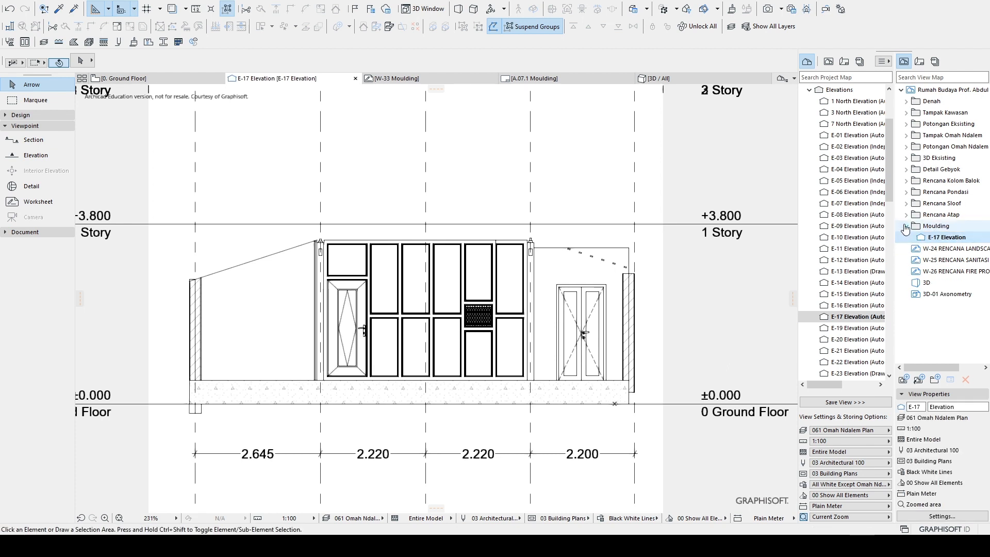
Step: Show the View Map beside the Layout Book and open the A.07.1 Moulding layout
{"action": "left_click", "coordinate": [828, 62]}
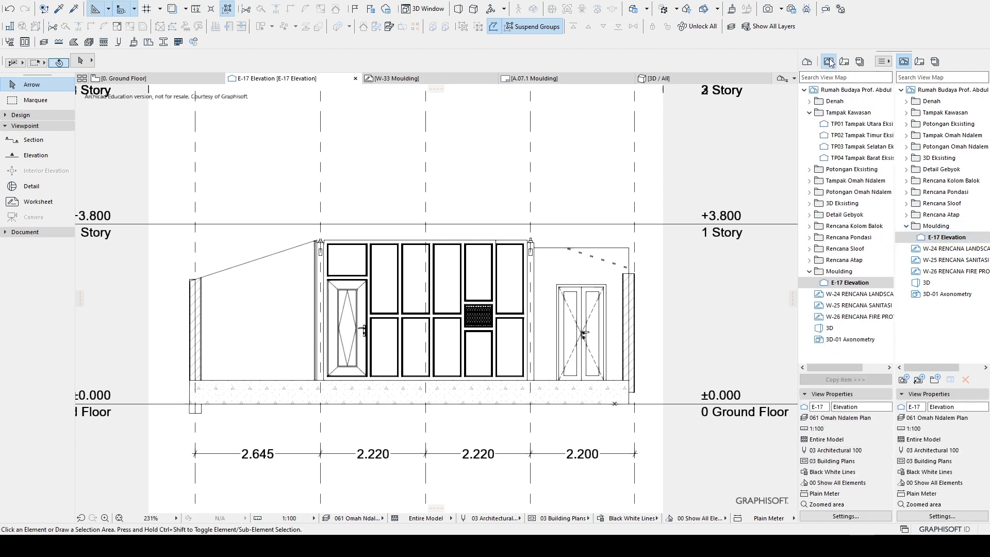
{"action": "left_click", "coordinate": [843, 61]}
{"action": "left_click", "coordinate": [919, 61]}
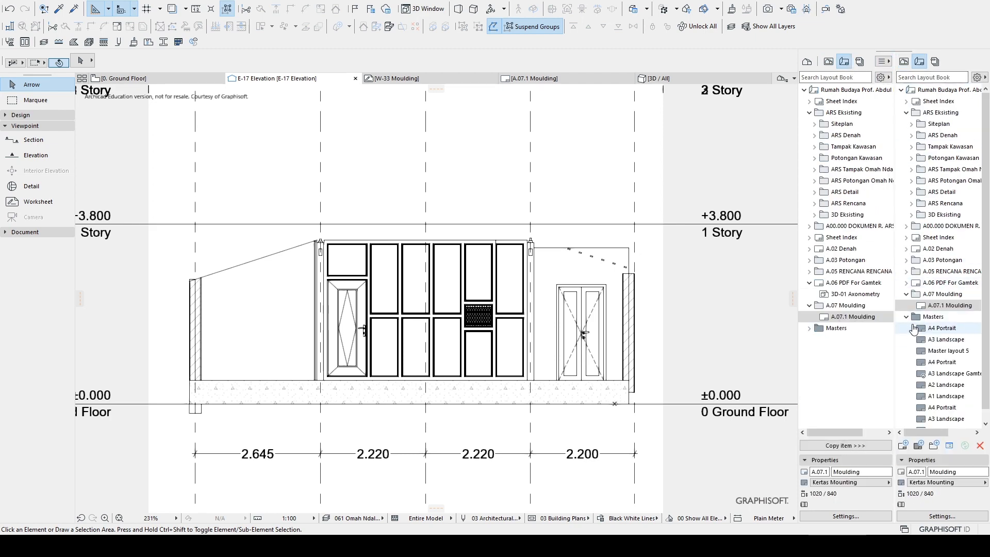
{"action": "left_click", "coordinate": [928, 306]}
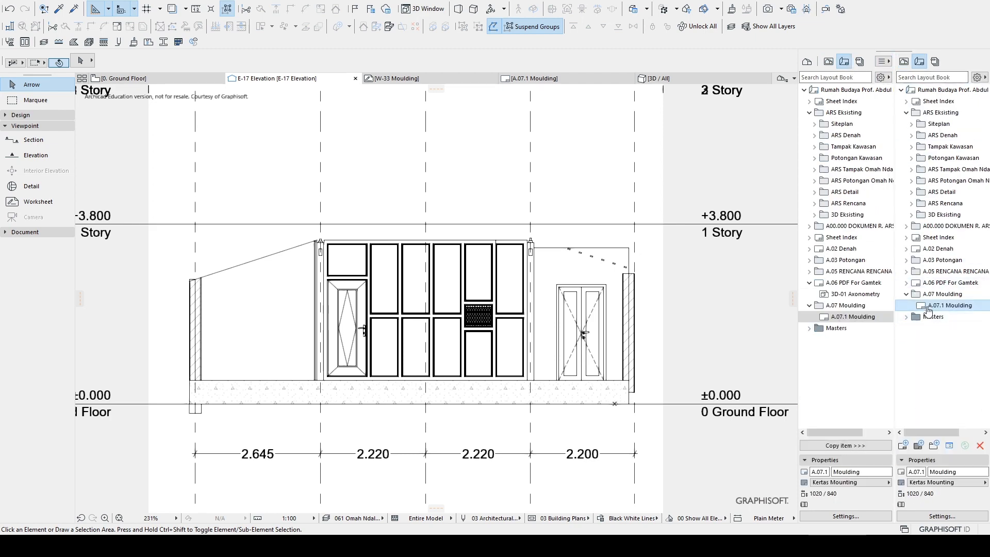
{"action": "left_click", "coordinate": [829, 61]}
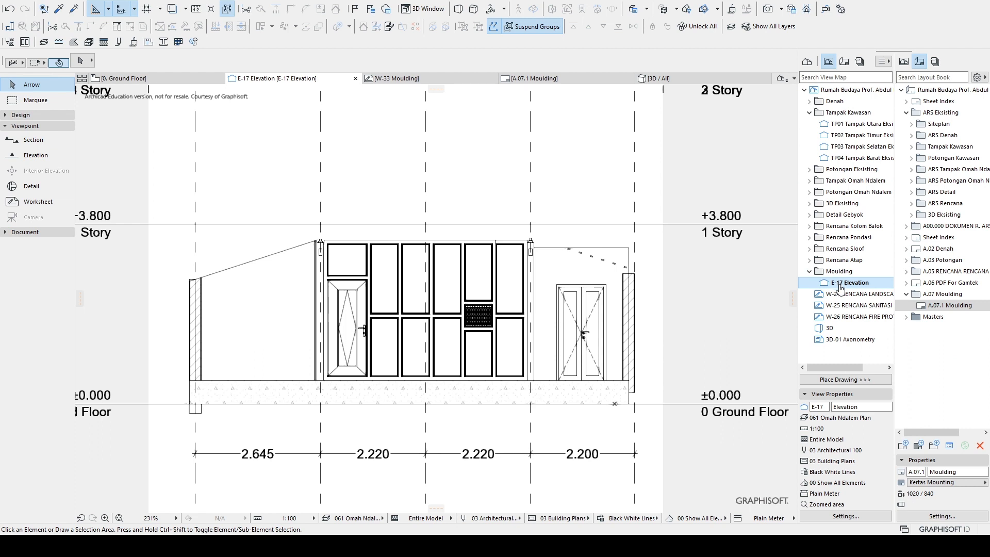
{"action": "double_click", "coordinate": [933, 306]}
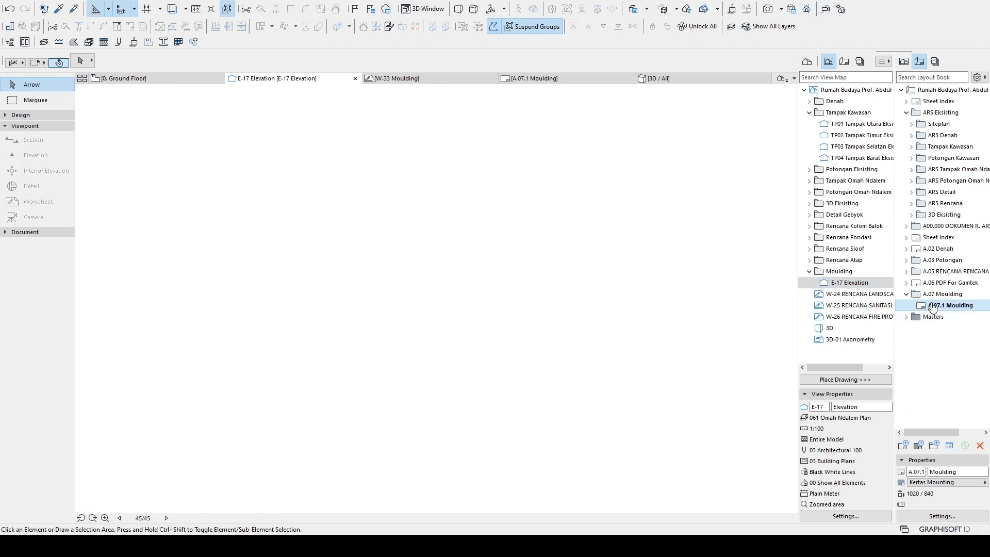
Step: Place the E-17 Elevation view as a drawing in the center of the A.07.1 Moulding layout
{"action": "middle_click_drag", "start_coordinate": [538, 255], "coordinate": [470, 240]}
{"action": "scroll", "coordinate": [480, 272], "scroll_direction": "up", "scroll_amount": 3}
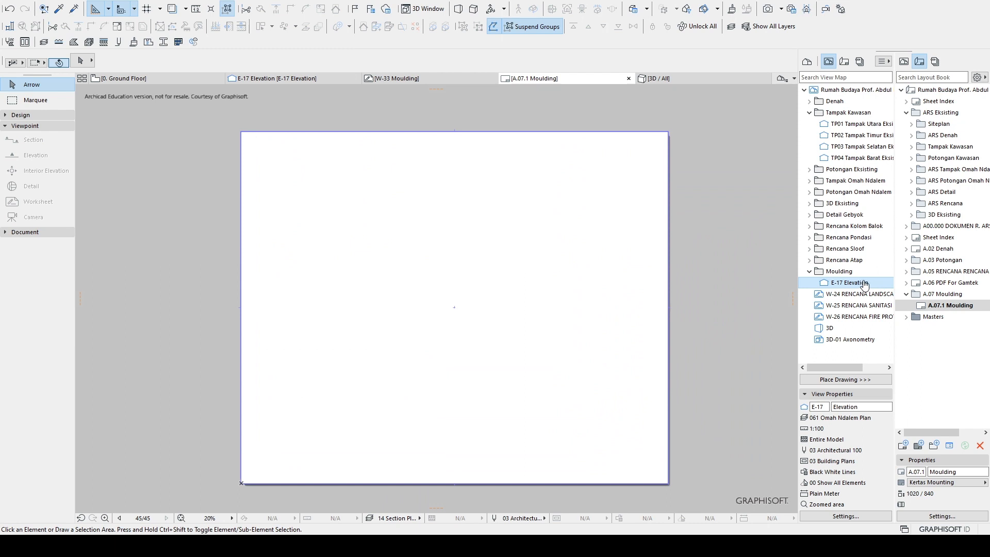
{"action": "mouse_move", "coordinate": [864, 285]}
{"action": "left_mouse_down"}
{"action": "mouse_move", "coordinate": [700, 280]}
{"action": "mouse_move", "coordinate": [454, 308]}
{"action": "left_mouse_up"}
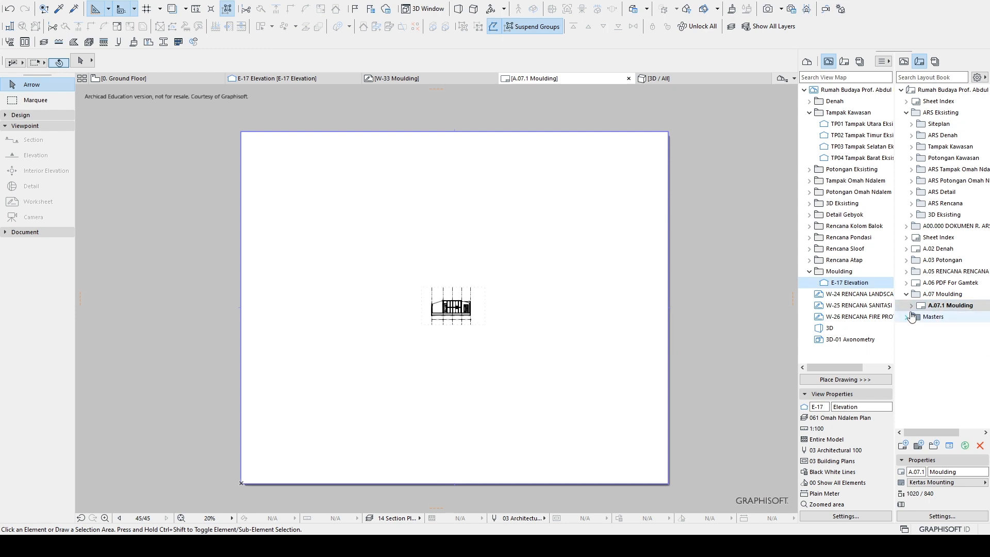
Step: Expand the Layout Book's Masters folder and select the Kertas Mounting master layout
{"action": "double_click", "coordinate": [936, 316]}
{"action": "left_click", "coordinate": [937, 419]}
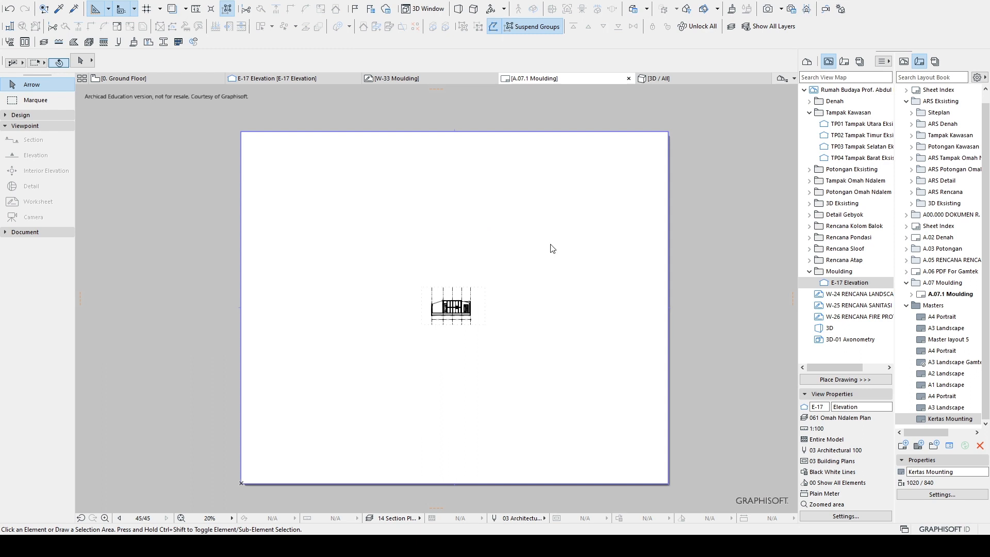
Step: Review the master layouts, the Ground Floor plan and the W-33 Moulding worksheet, and return to the A.07.1 Moulding layout
{"action": "left_click", "coordinate": [953, 293]}
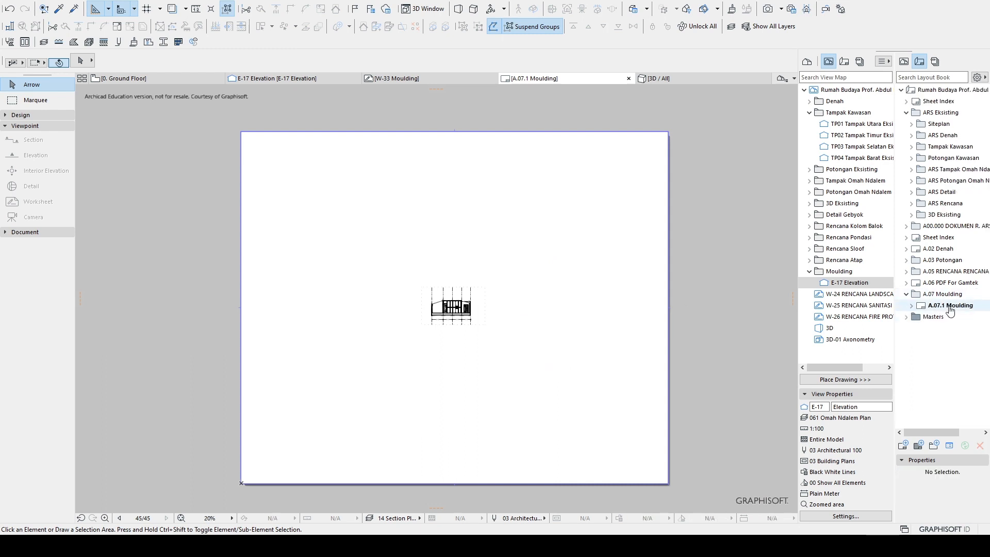
{"action": "left_click", "coordinate": [927, 317]}
{"action": "left_click", "coordinate": [905, 319]}
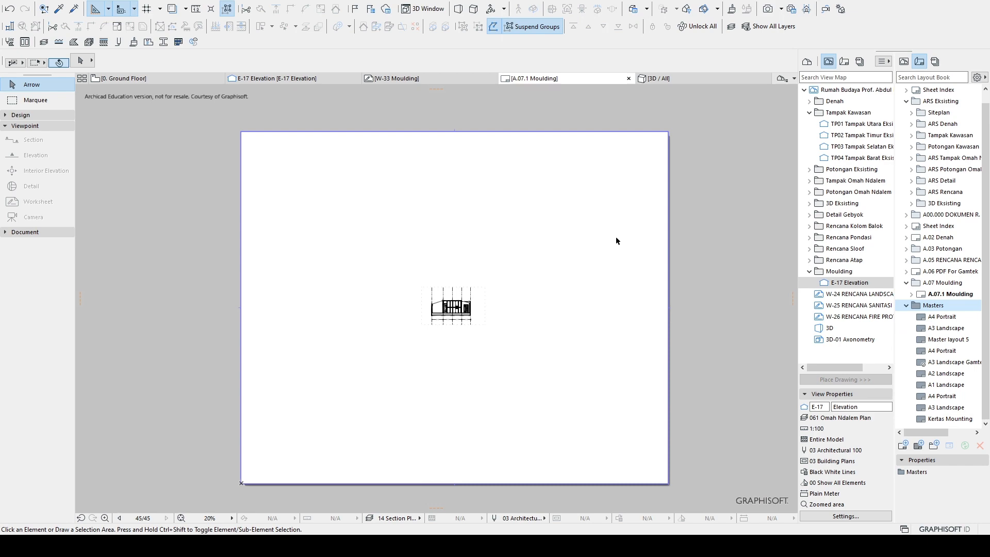
{"action": "left_click", "coordinate": [131, 82]}
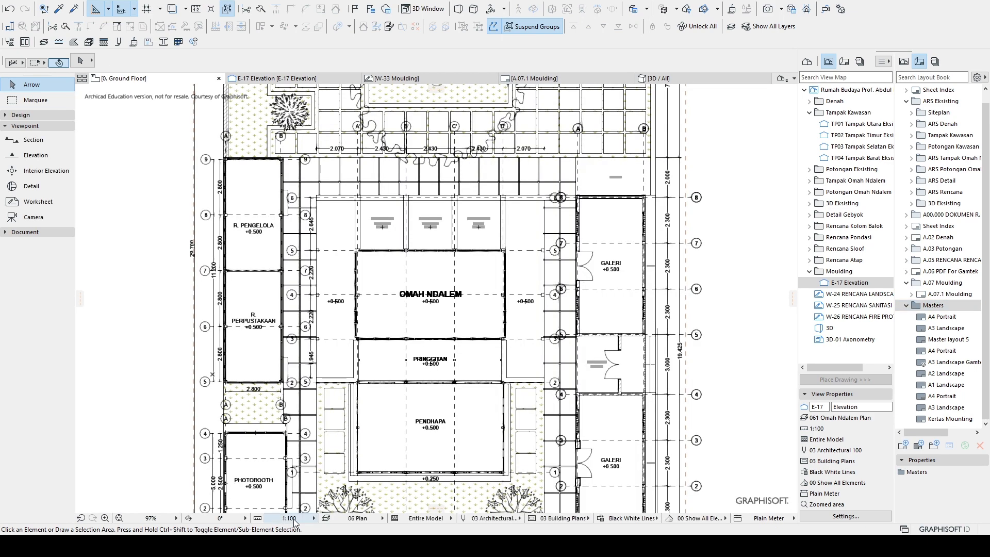
{"action": "left_click", "coordinate": [405, 80]}
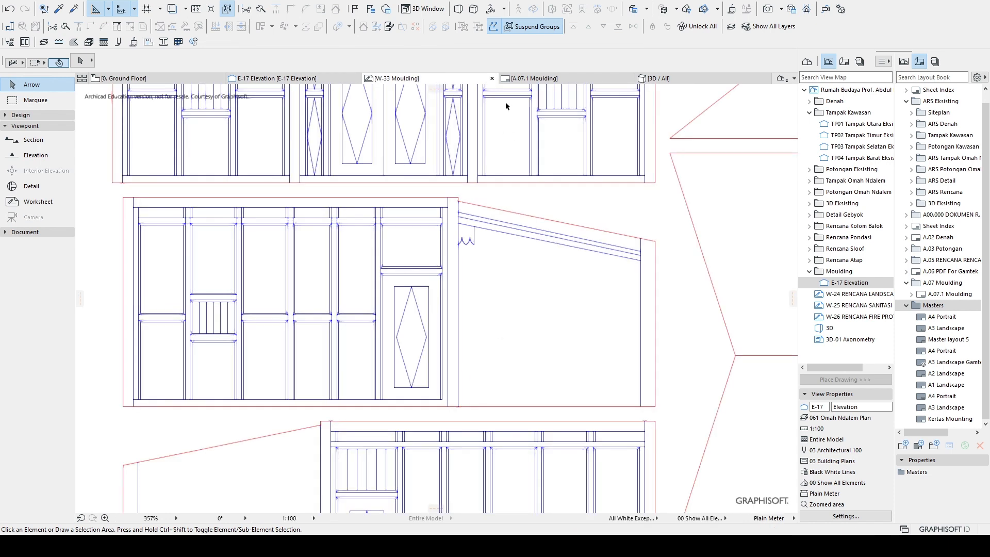
{"action": "left_click", "coordinate": [532, 81]}
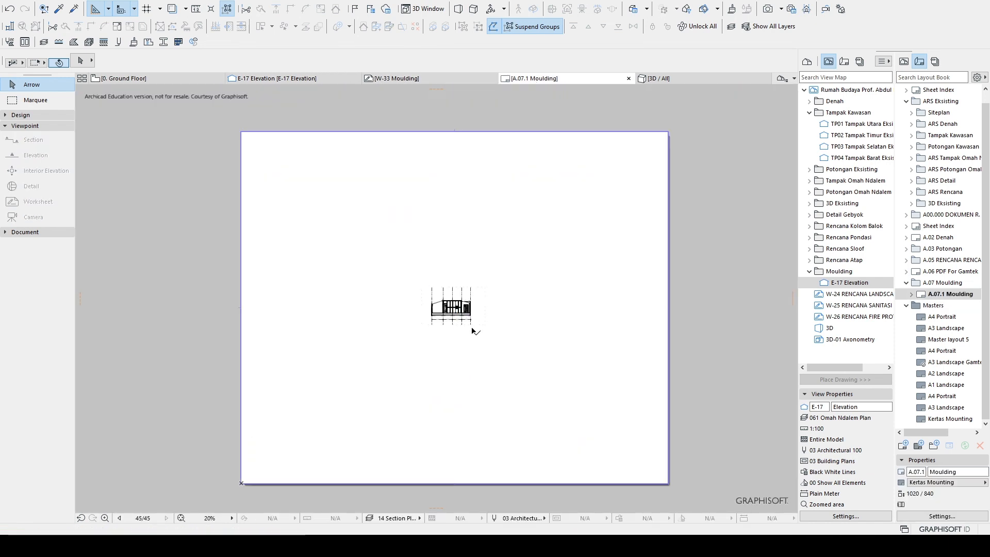
Step: Set the scale of the placed E-17 Elevation drawing to 1:50
{"action": "left_click", "coordinate": [470, 325]}
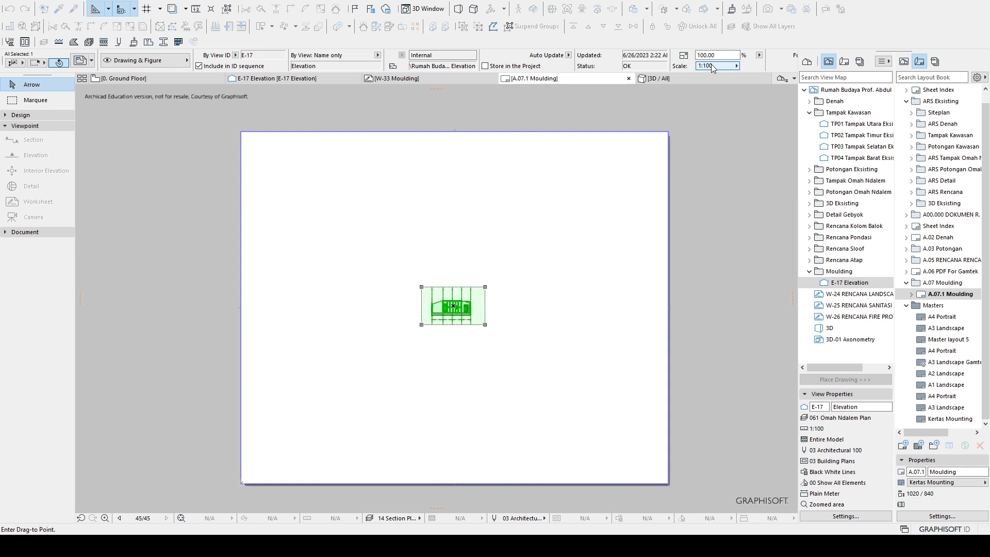
{"action": "left_click", "coordinate": [712, 67]}
{"action": "type", "text": "50"}
{"action": "key", "text": "Return"}
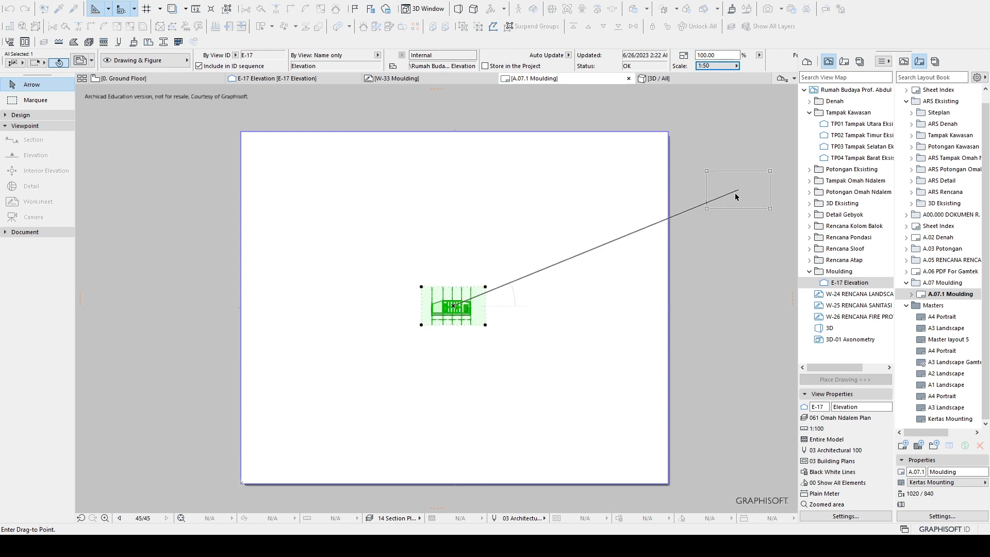
{"action": "key", "text": "Escape"}
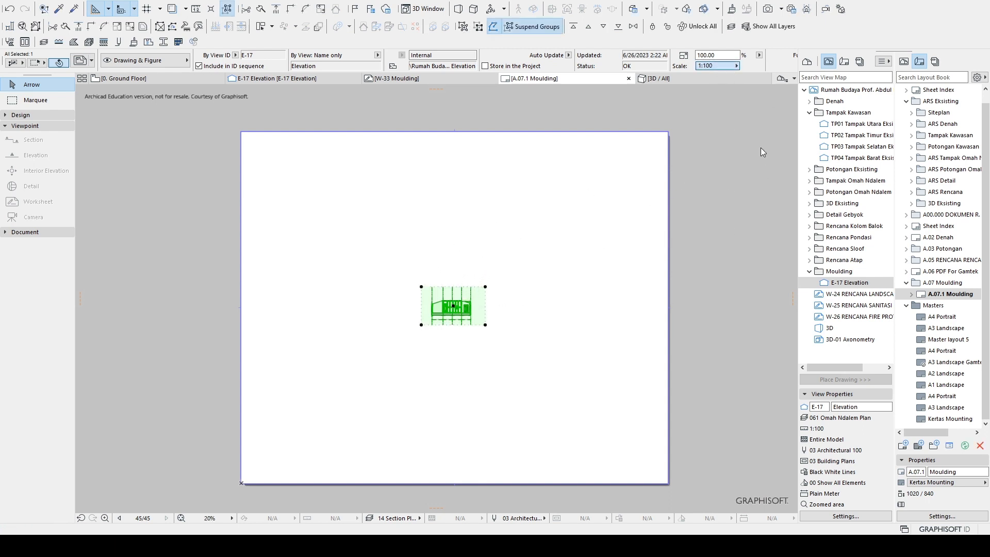
{"action": "type", "text": "50"}
{"action": "key", "text": "Return"}
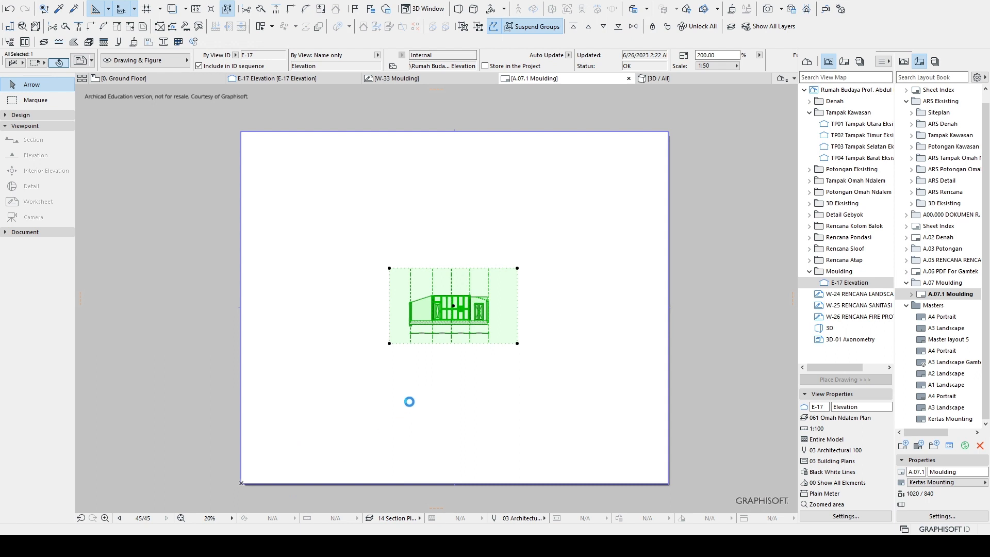
Step: Move the E-17 Elevation drawing into the upper-left corner of the layout sheet
{"action": "key", "text": "ctrl+d"}
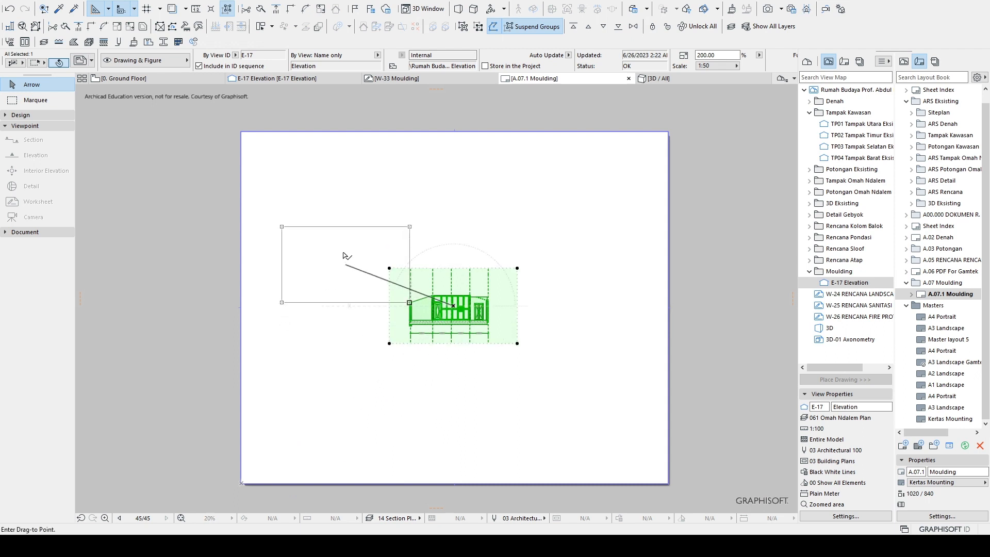
{"action": "left_click", "coordinate": [310, 178]}
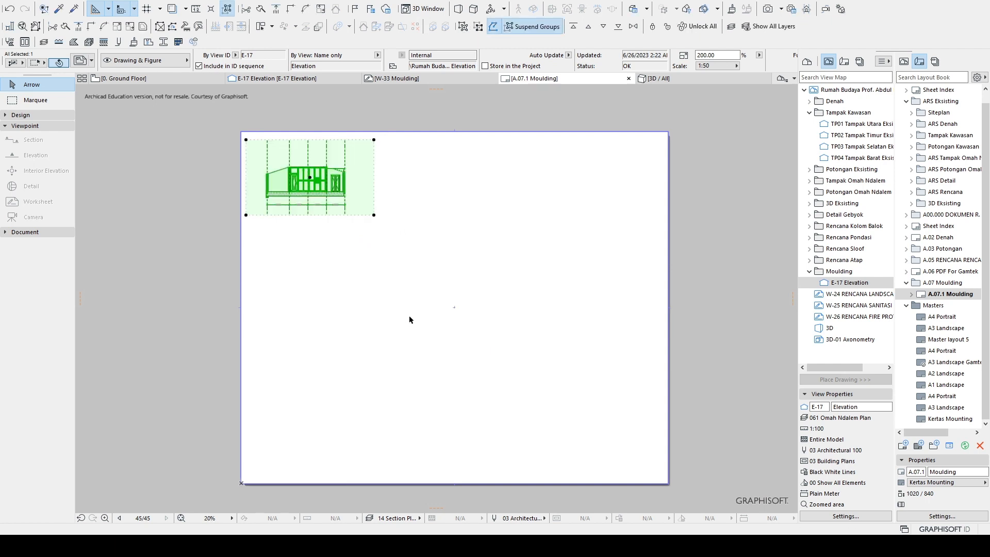
{"action": "scroll", "coordinate": [277, 169], "scroll_direction": "up", "scroll_amount": 2}
{"action": "scroll", "coordinate": [278, 168], "scroll_direction": "up", "scroll_amount": 2}
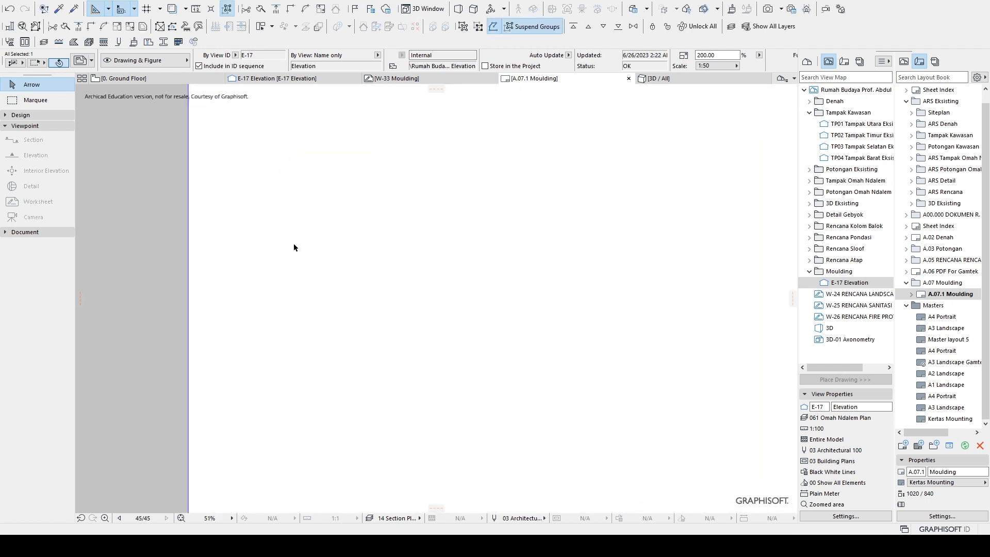
{"action": "middle_click_drag", "start_coordinate": [611, 252], "coordinate": [592, 304]}
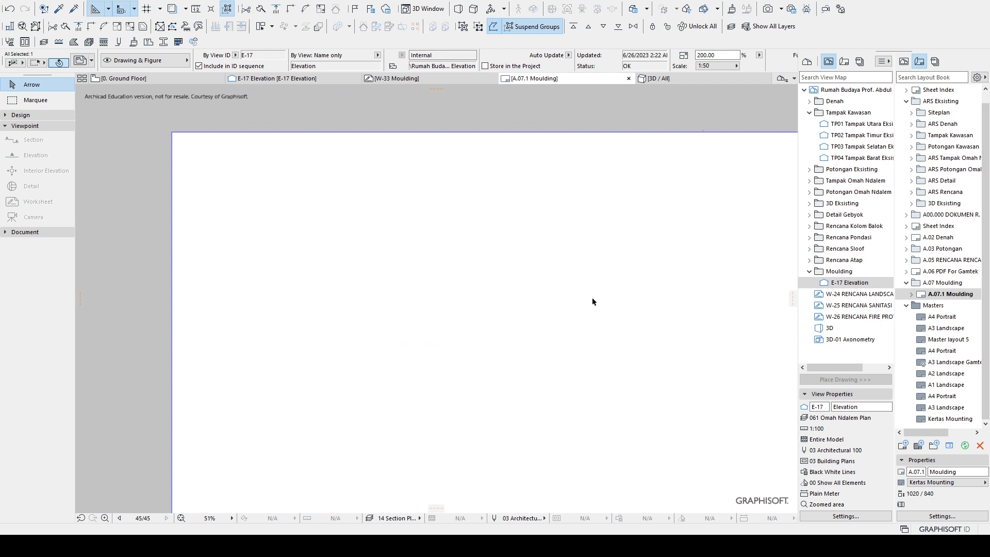
{"action": "scroll", "coordinate": [591, 302], "scroll_direction": "down", "scroll_amount": 2}
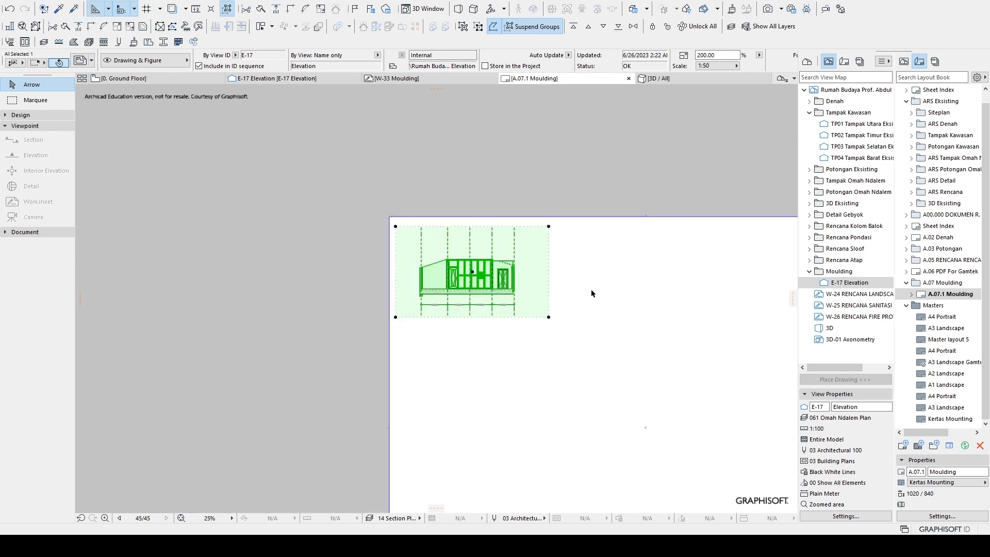
{"action": "scroll", "coordinate": [591, 292], "scroll_direction": "up", "scroll_amount": 2}
{"action": "scroll", "coordinate": [588, 302], "scroll_direction": "down", "scroll_amount": 1}
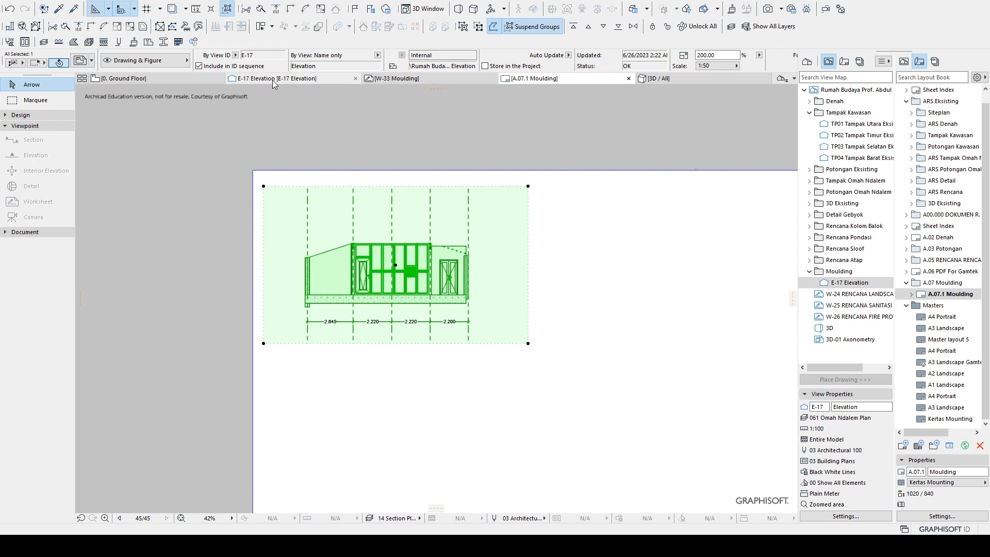
Step: Explode the E-17 Elevation drawing into editable elements, keeping the original drawing, and move that drawing to the right of them
{"action": "left_click", "coordinate": [440, 78]}
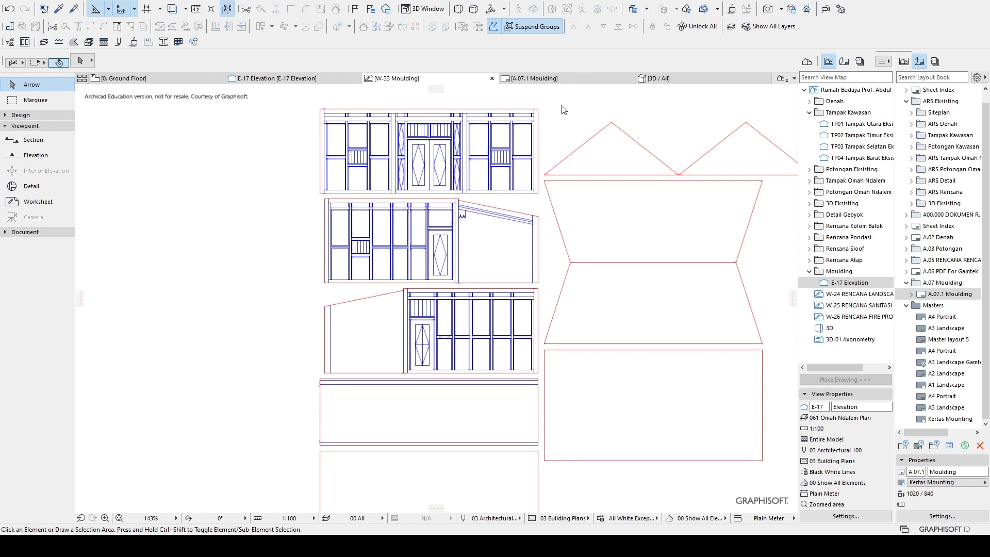
{"action": "middle_click_drag", "start_coordinate": [502, 233], "coordinate": [451, 241]}
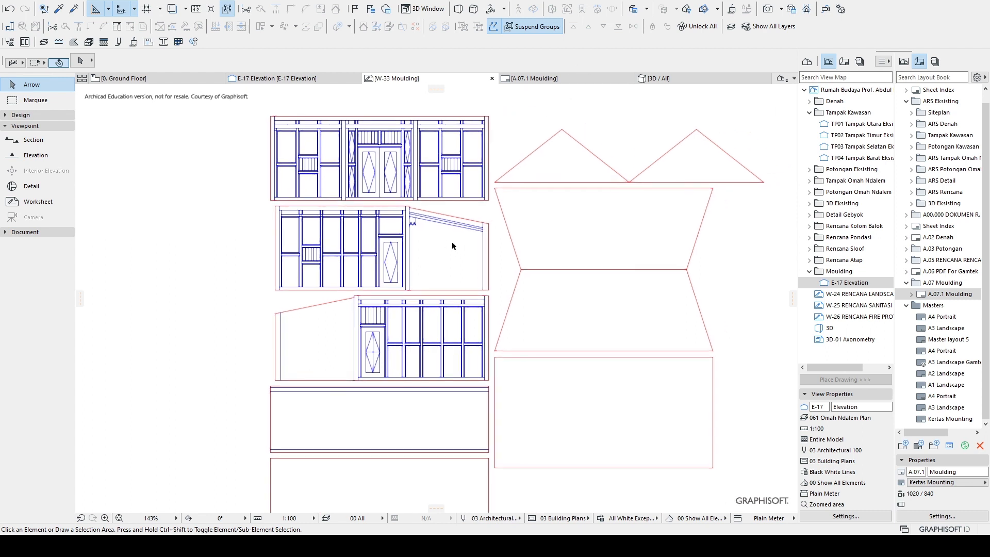
{"action": "left_click", "coordinate": [552, 82]}
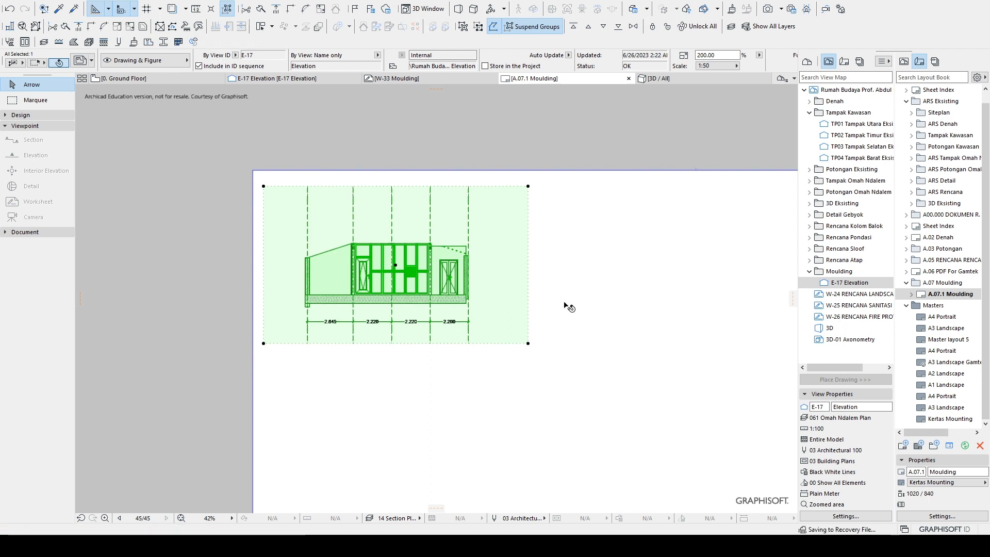
{"action": "left_click", "coordinate": [560, 308]}
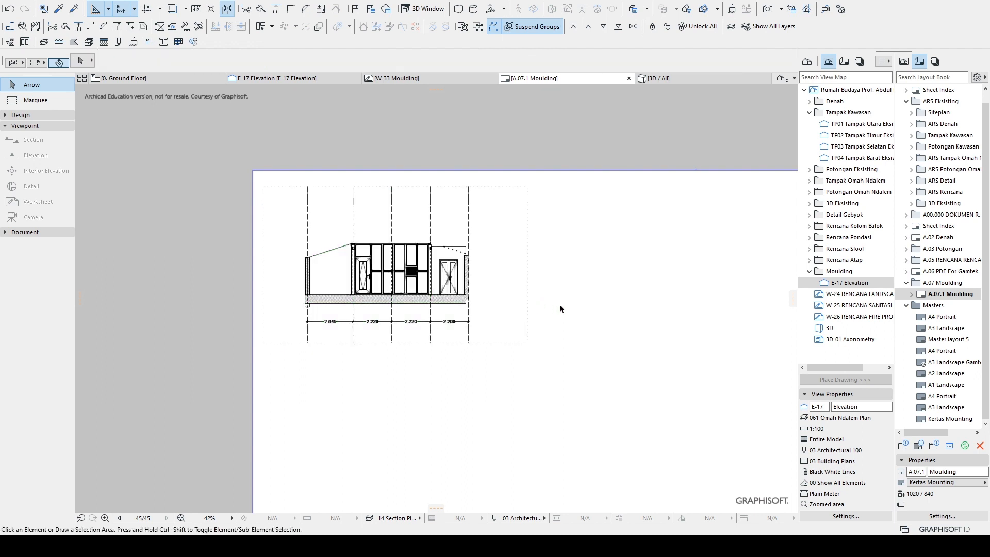
{"action": "left_click", "coordinate": [539, 356]}
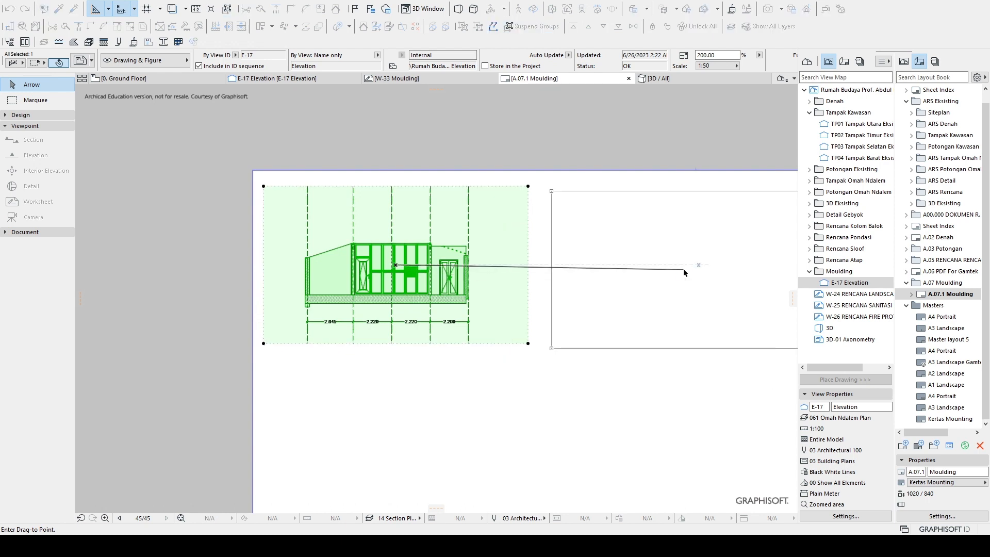
{"action": "left_click", "coordinate": [684, 264]}
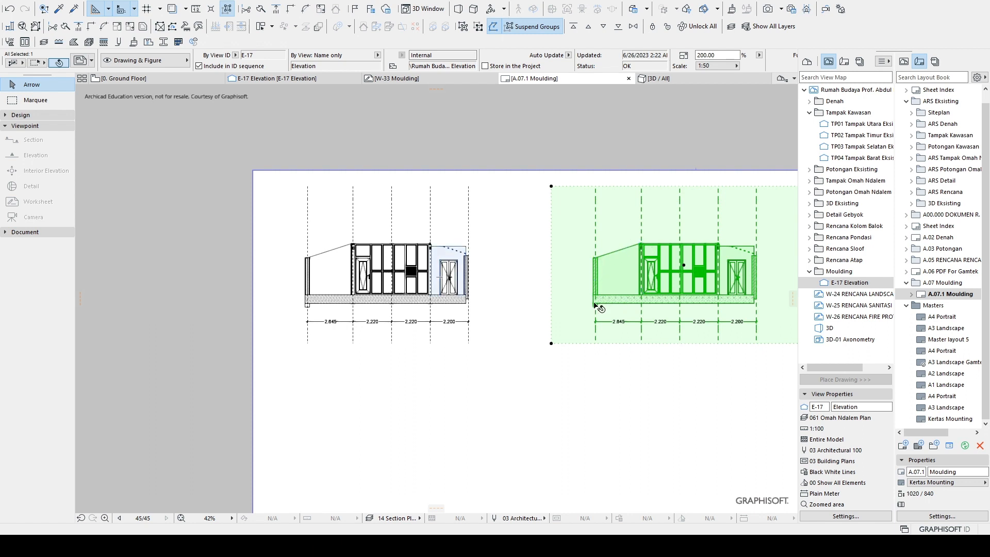
Step: Delete the original E-17 Elevation drawing to the right of the exploded elements
{"action": "left_click", "coordinate": [334, 273]}
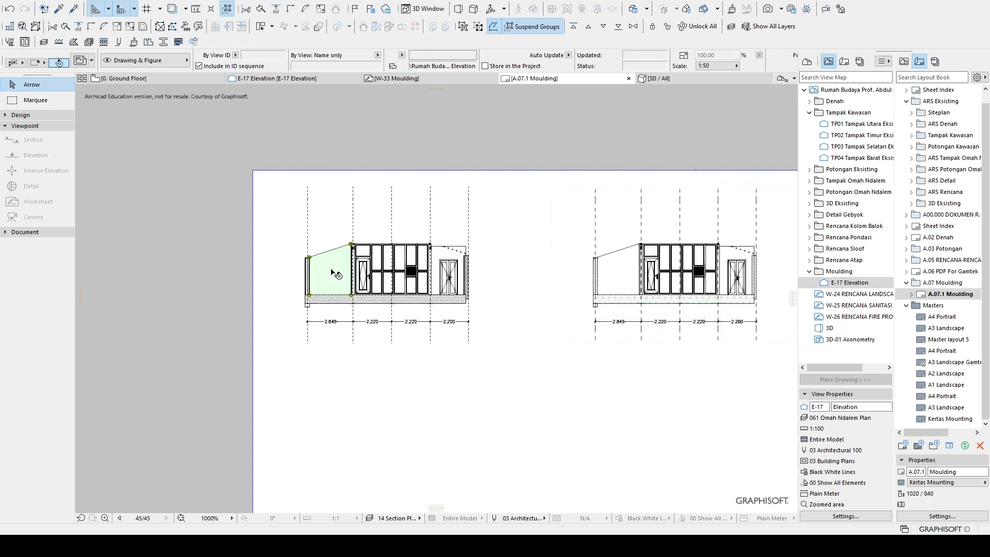
{"action": "left_click", "coordinate": [521, 288]}
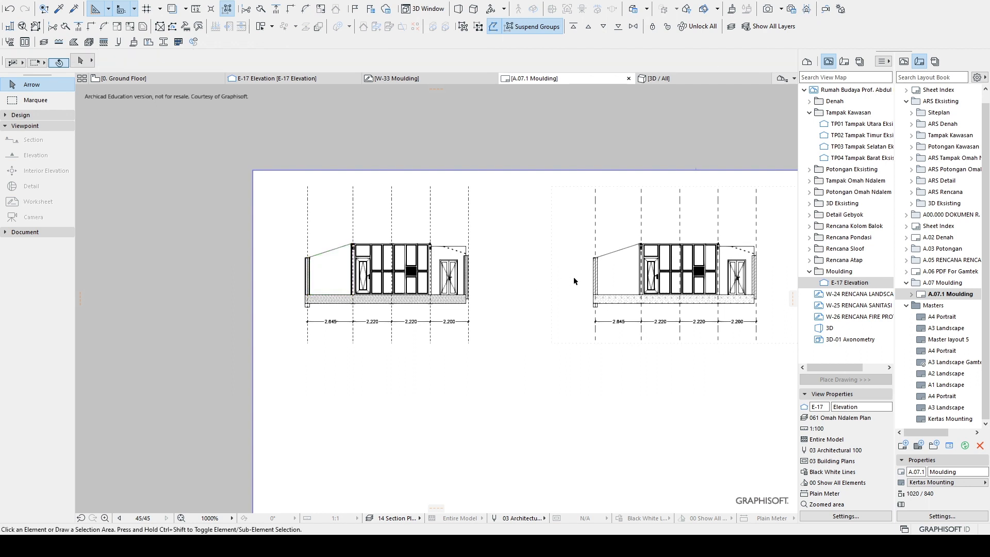
{"action": "left_click", "coordinate": [619, 318]}
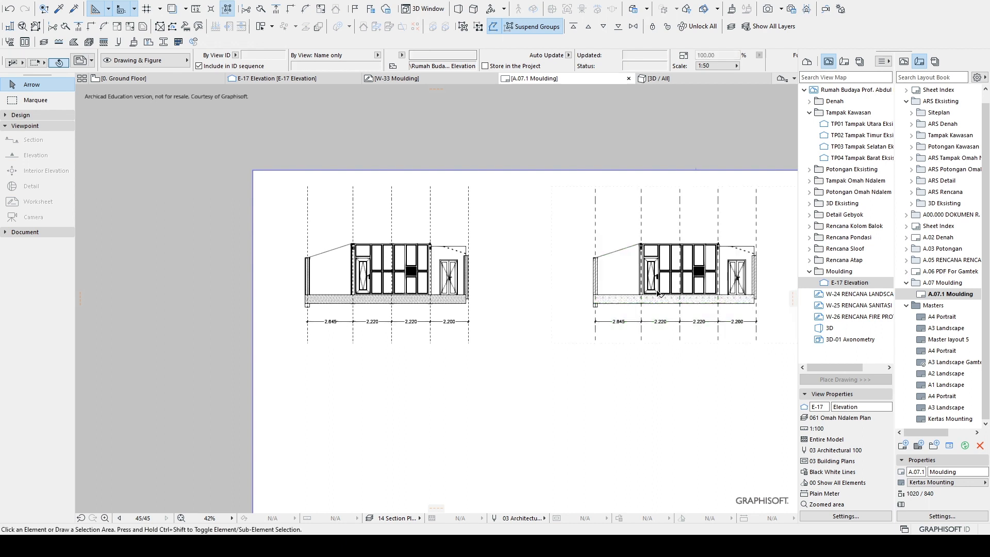
{"action": "key", "text": "Delete"}
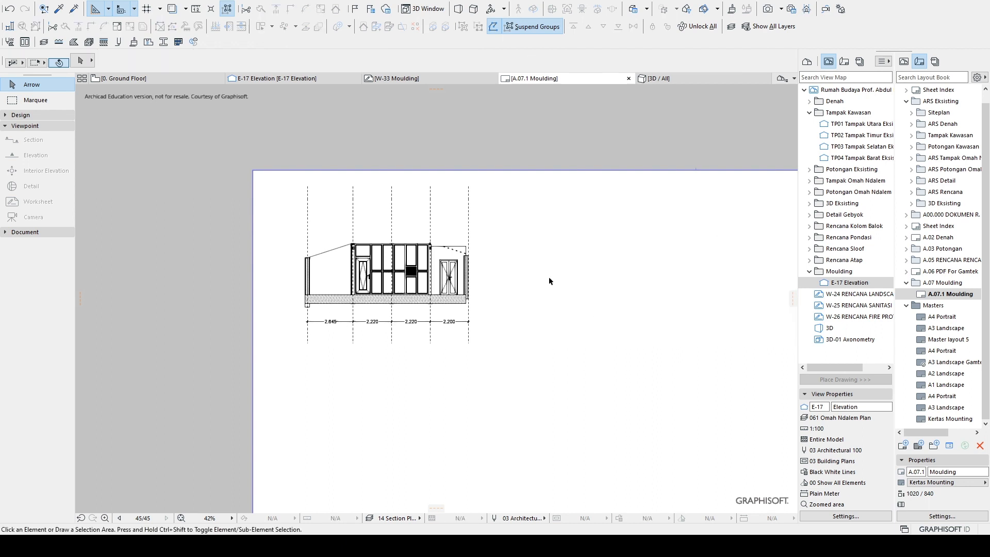
Step: Select all fills in the exploded elevation with the Fill tool active and delete them
{"action": "left_click", "coordinate": [26, 236]}
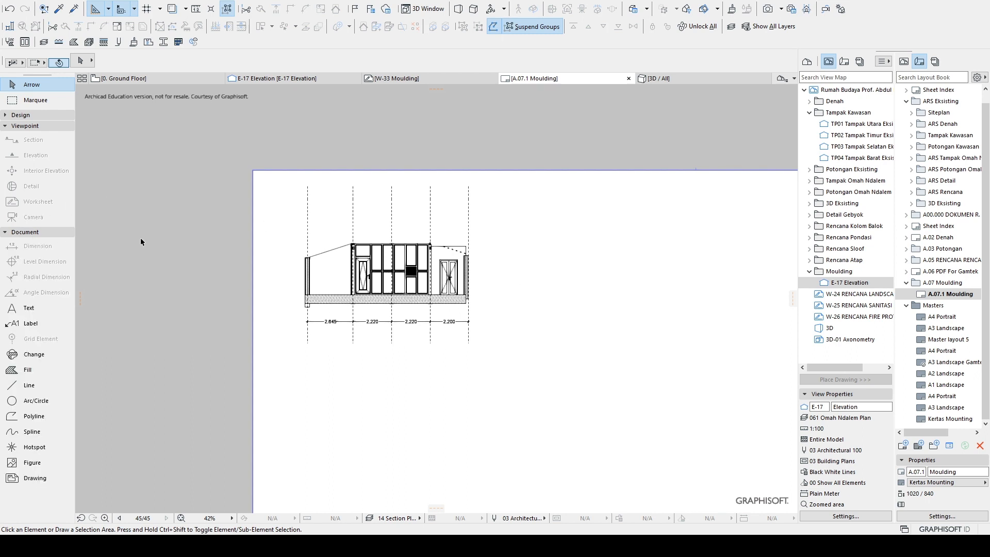
{"action": "left_click", "coordinate": [338, 281]}
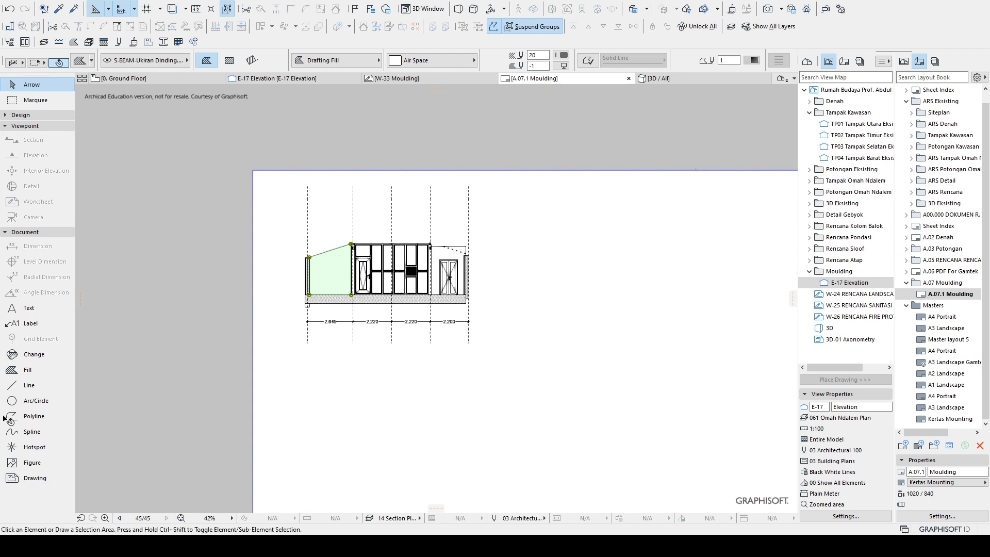
{"action": "left_click", "coordinate": [31, 369]}
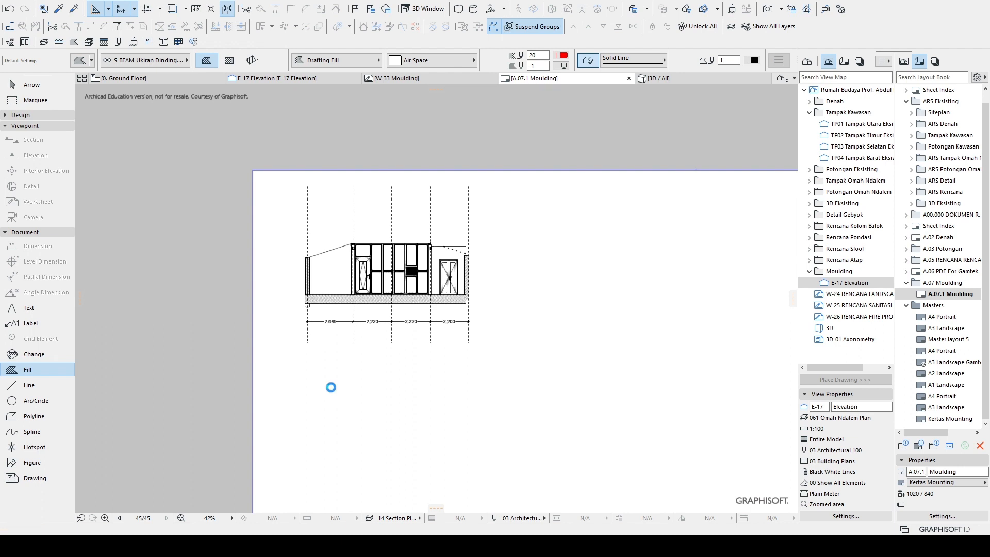
{"action": "key", "text": "ctrl+a"}
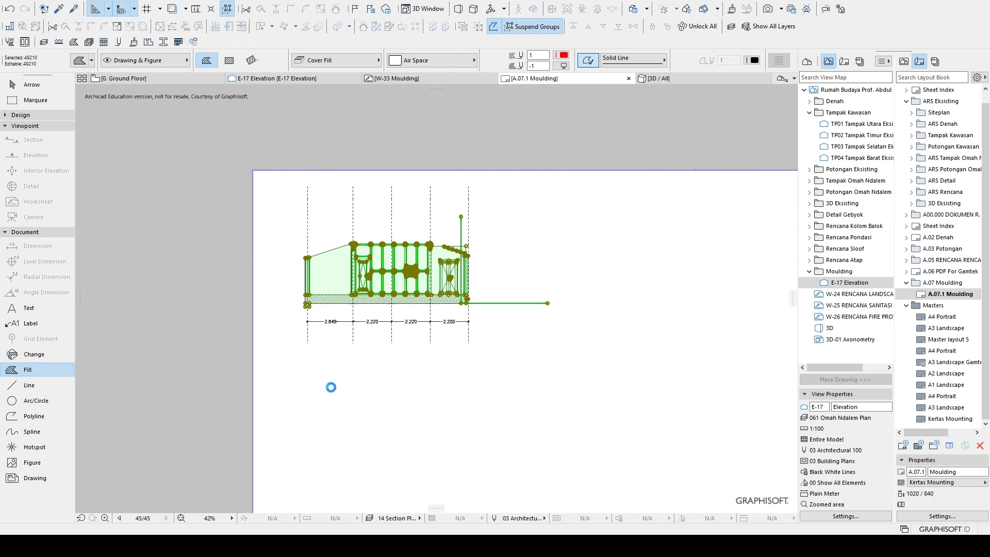
{"action": "key", "text": "Escape"}
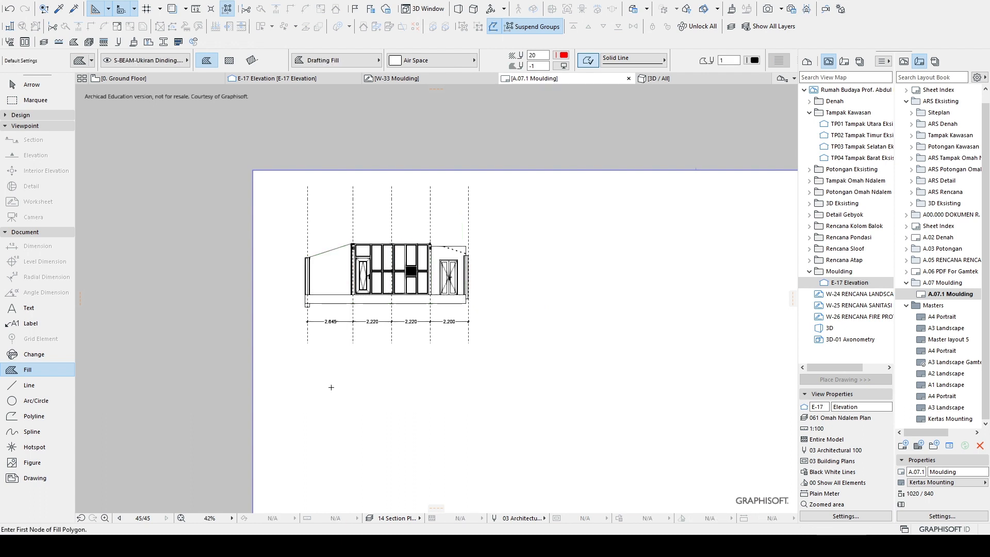
{"action": "scroll", "coordinate": [363, 290], "scroll_direction": "up", "scroll_amount": 5}
{"action": "middle_click_drag", "start_coordinate": [377, 310], "coordinate": [377, 376]}
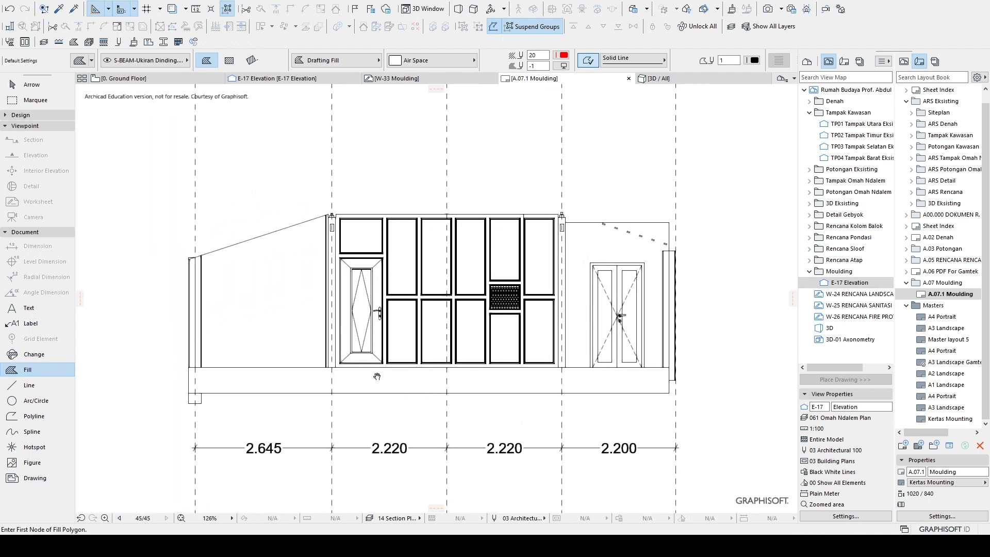
{"action": "key", "text": "Escape"}
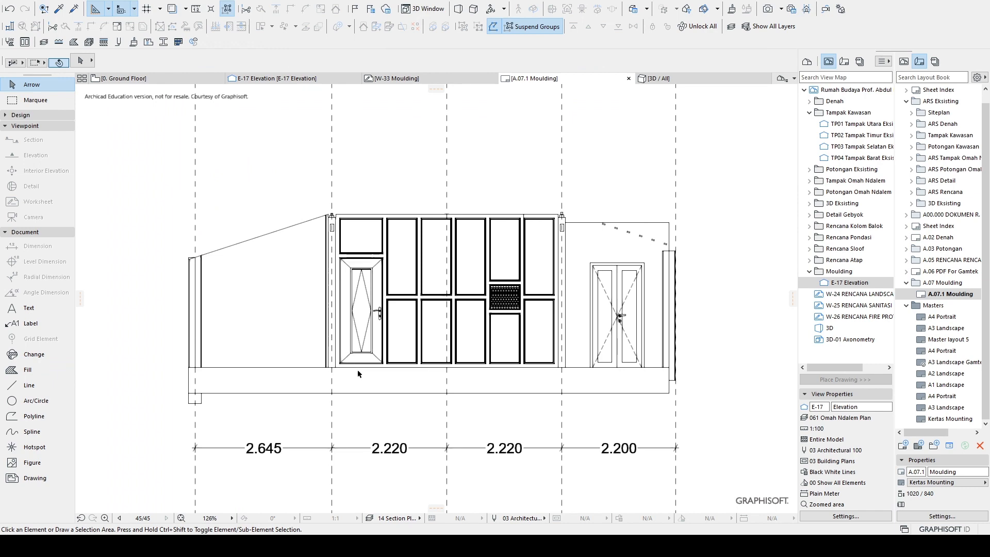
Step: Delete the dimension chain below the exploded elevation together with the dashed vertical grid lines crossing it
{"action": "scroll", "coordinate": [471, 441], "scroll_direction": "down", "scroll_amount": 2}
{"action": "scroll", "coordinate": [593, 381], "scroll_direction": "down", "scroll_amount": 2}
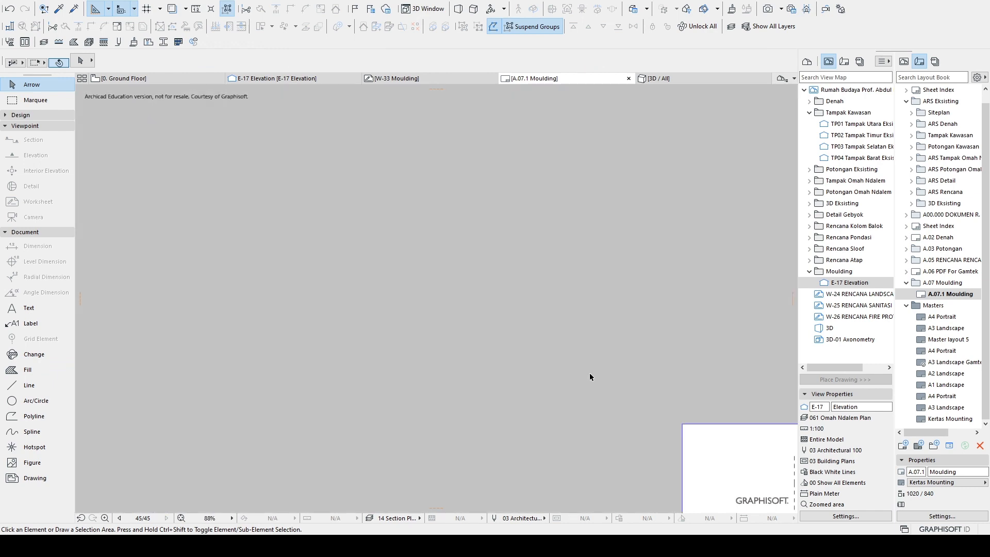
{"action": "scroll", "coordinate": [607, 390], "scroll_direction": "up", "scroll_amount": 3}
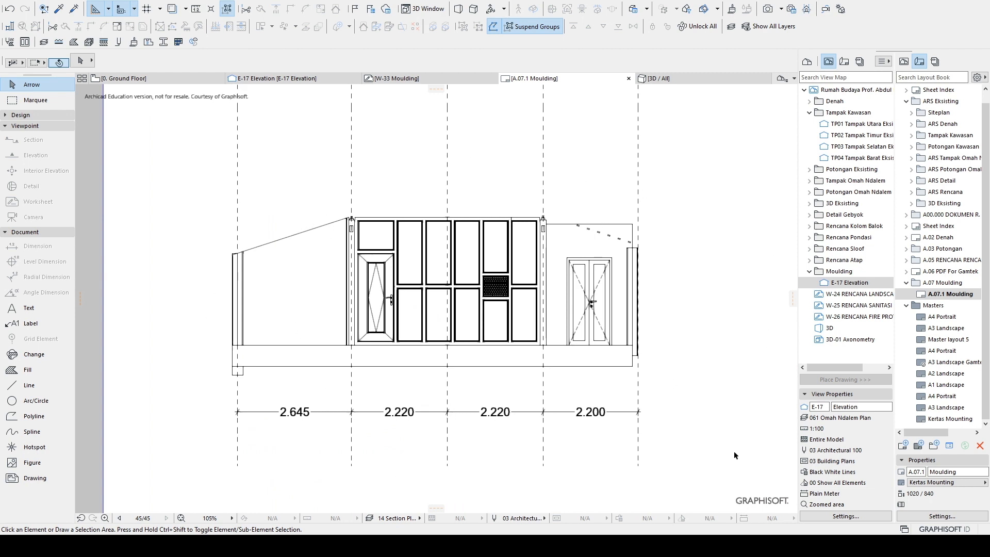
{"action": "left_click", "coordinate": [697, 488]}
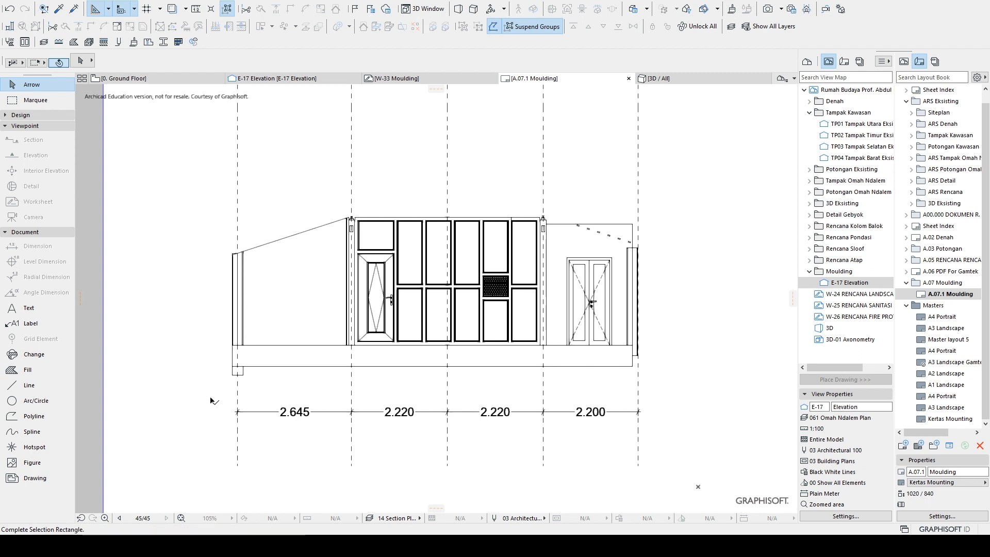
{"action": "left_click", "coordinate": [195, 378]}
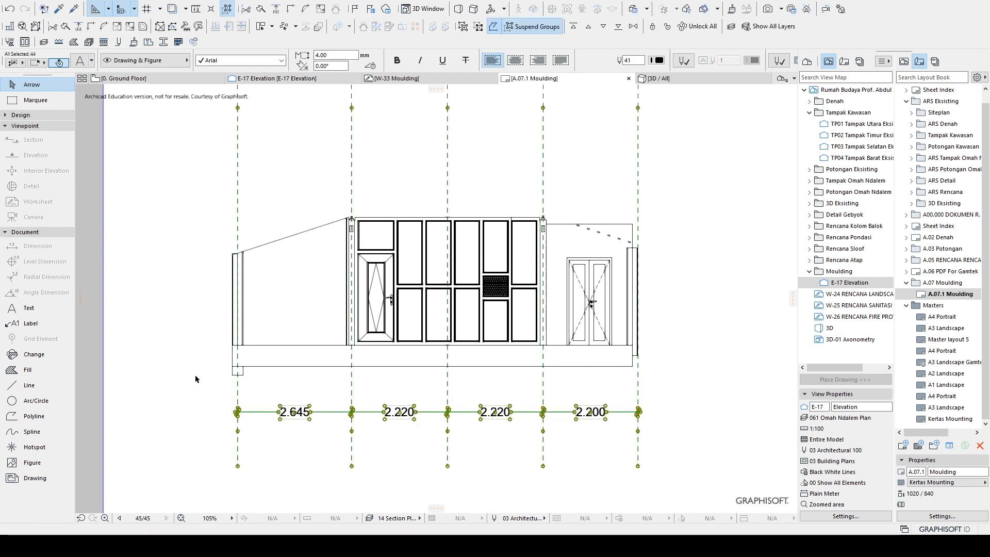
{"action": "key", "text": "Delete"}
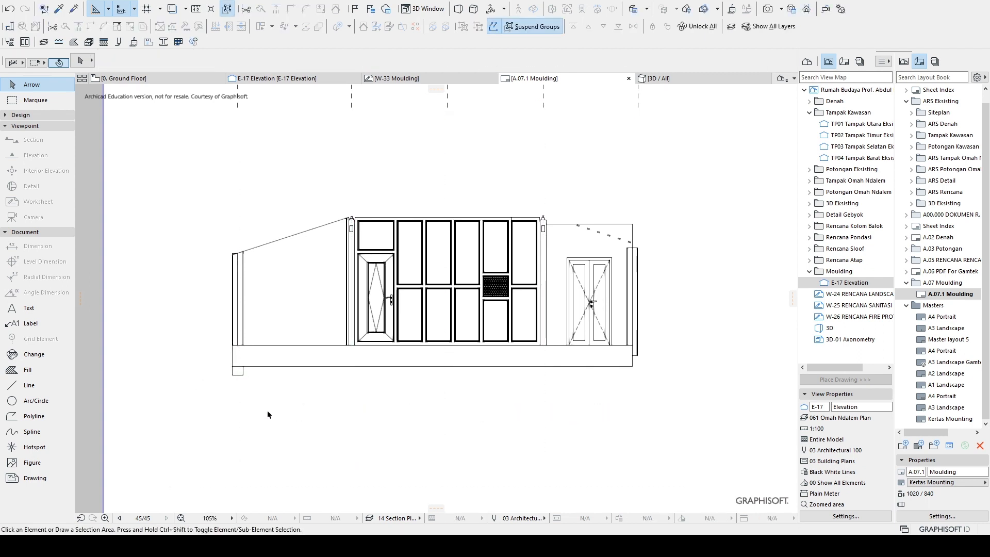
Step: Delete the outer wall, sloping roof line and floor slab linework on the left side of the elevation
{"action": "left_click", "coordinate": [155, 218]}
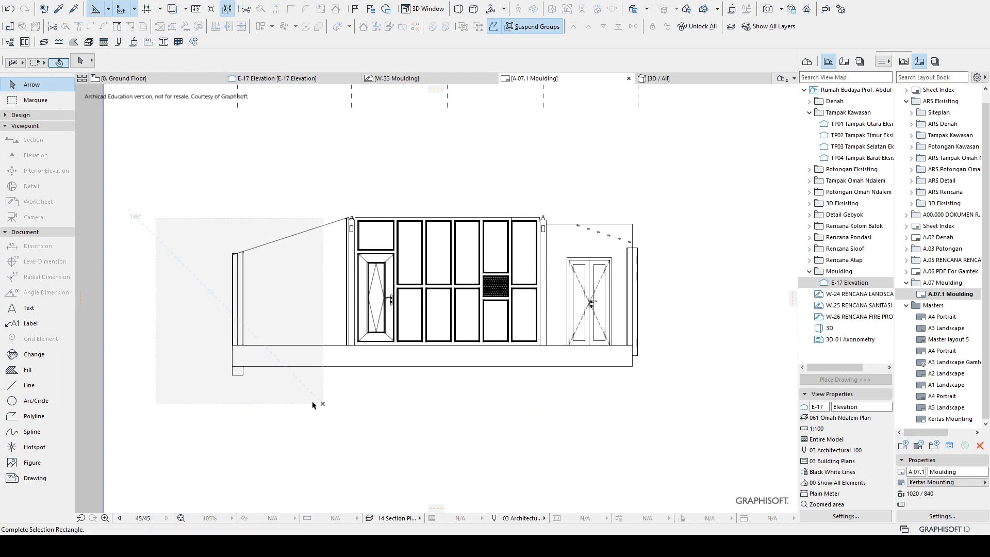
{"action": "left_click", "coordinate": [312, 406]}
{"action": "key", "text": "Delete"}
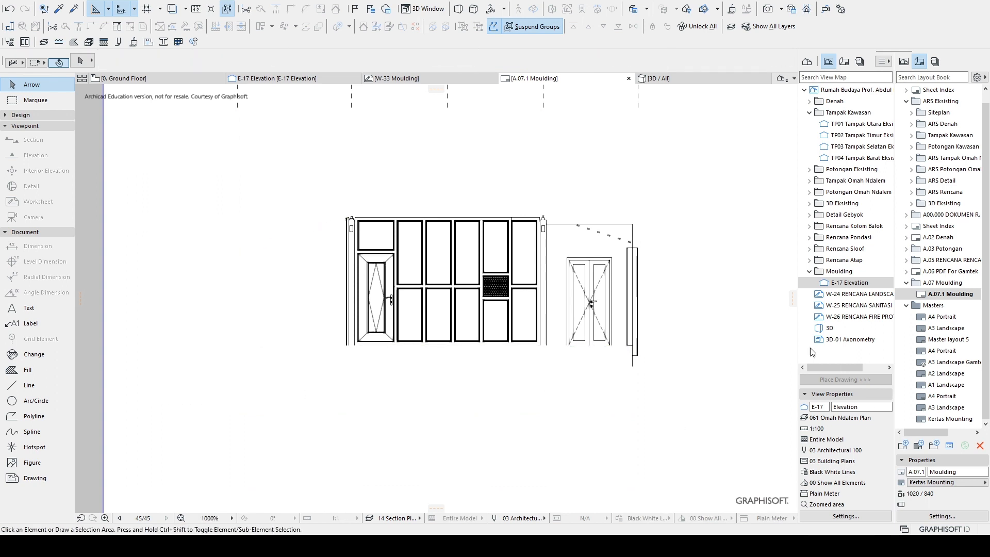
Step: Delete the column, roof, double door and outer wall linework to the right of the panelled wall
{"action": "left_click", "coordinate": [549, 201]}
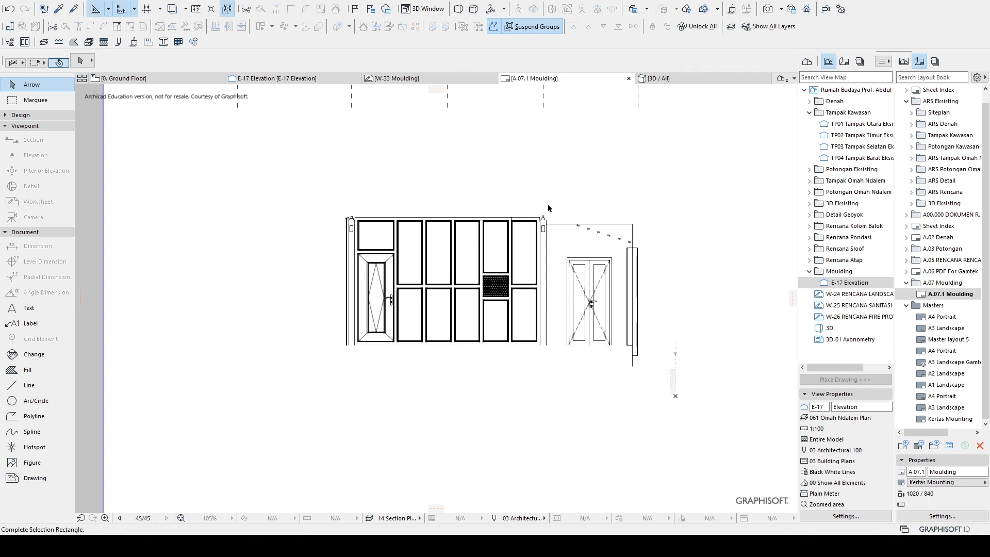
{"action": "scroll", "coordinate": [547, 206], "scroll_direction": "up", "scroll_amount": 2}
{"action": "scroll", "coordinate": [546, 212], "scroll_direction": "up", "scroll_amount": 4}
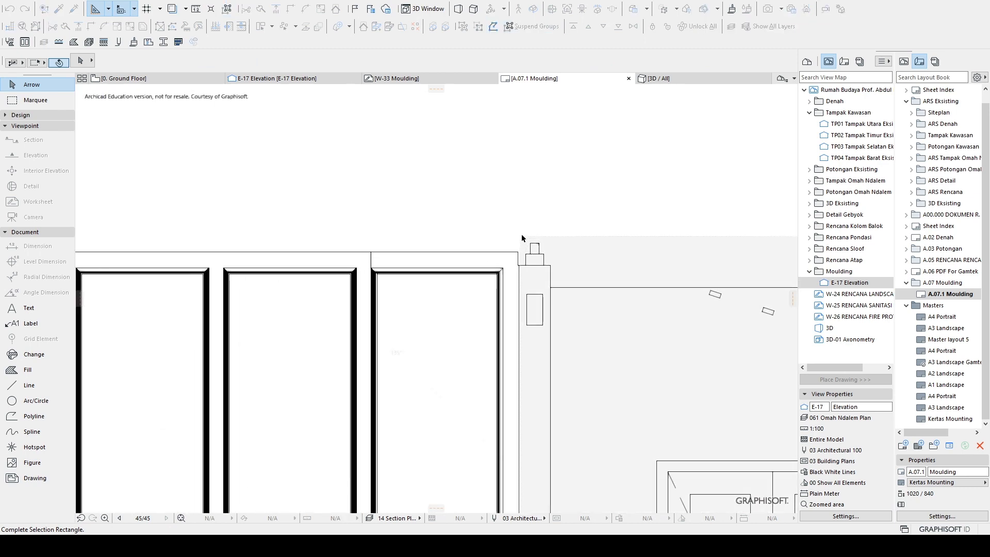
{"action": "left_click", "coordinate": [521, 239]}
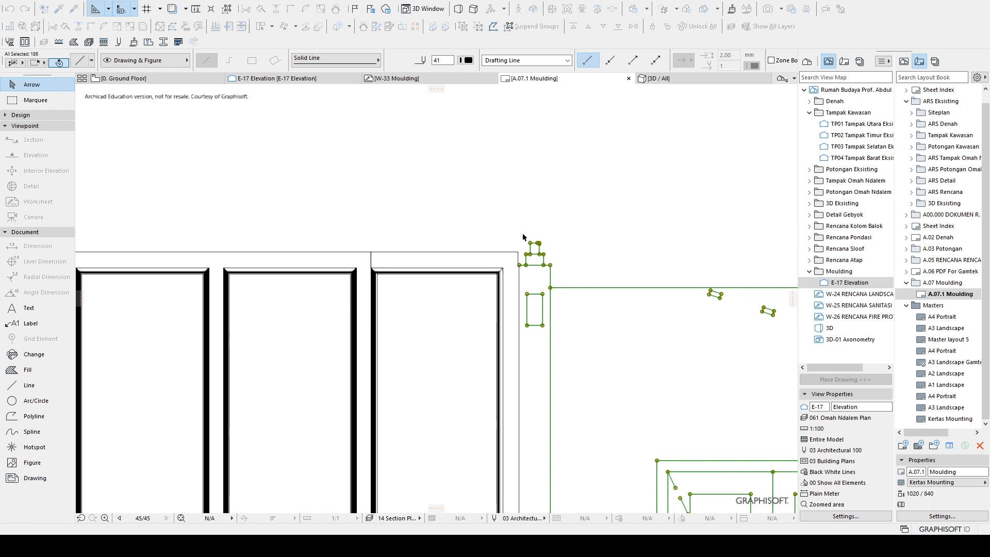
{"action": "key", "text": "Delete"}
{"action": "scroll", "coordinate": [525, 227], "scroll_direction": "down", "scroll_amount": 5}
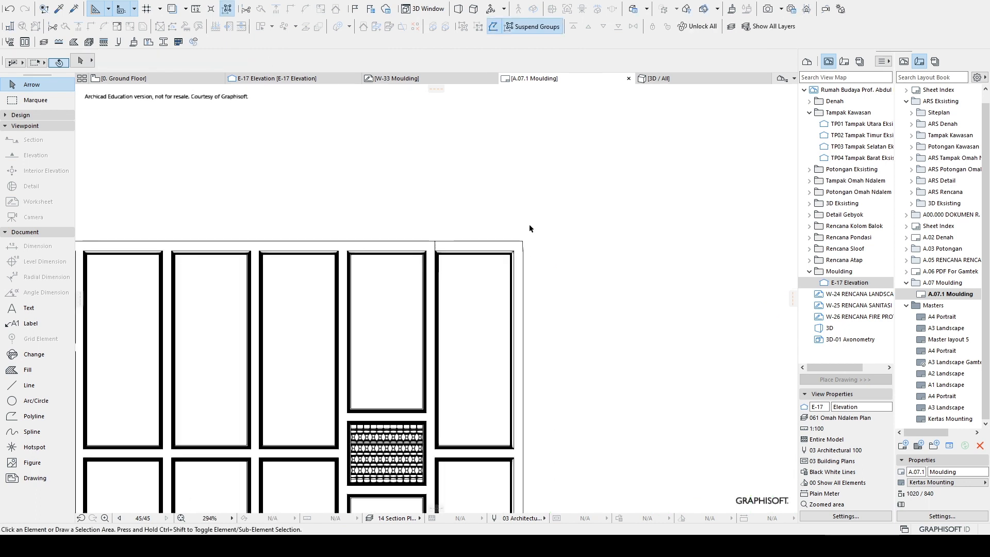
Step: Delete the column and beam-end linework along the left edge of the panelled wall
{"action": "scroll", "coordinate": [180, 369], "scroll_direction": "up", "scroll_amount": 2}
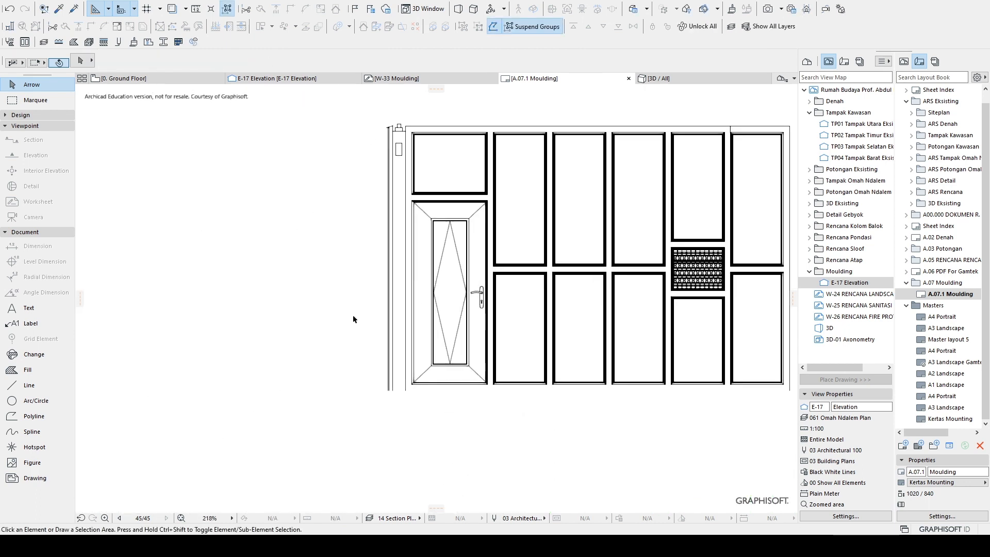
{"action": "left_click", "coordinate": [398, 396]}
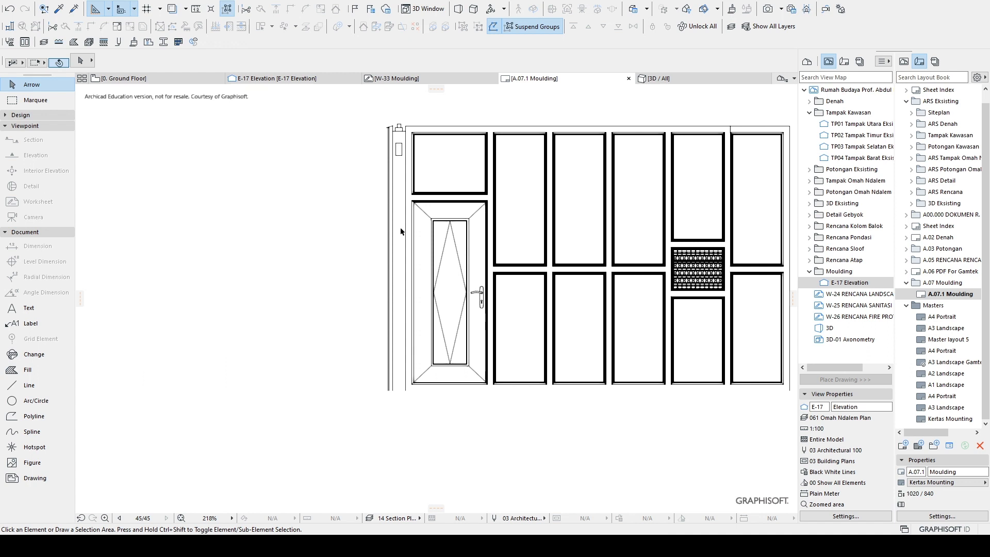
{"action": "left_click", "coordinate": [371, 120]}
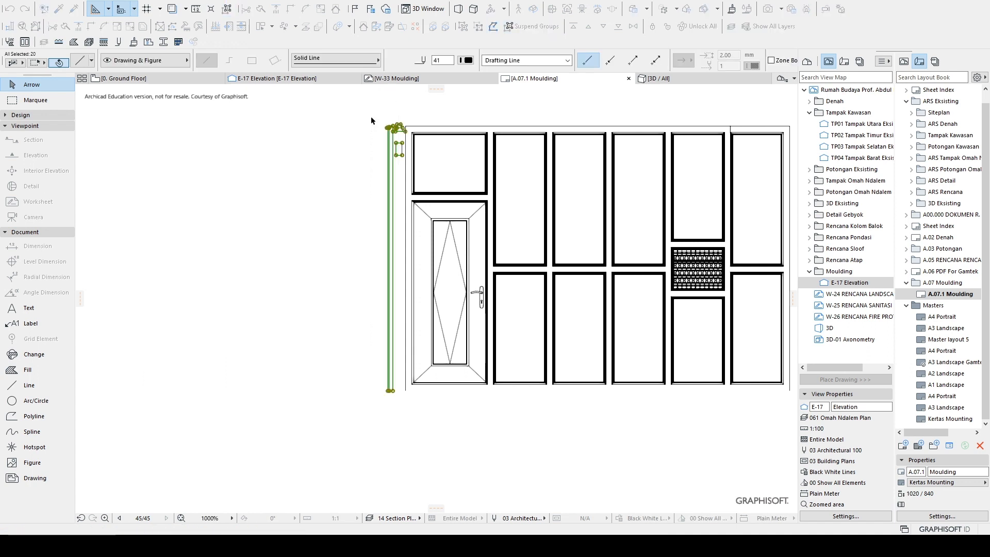
{"action": "scroll", "coordinate": [401, 120], "scroll_direction": "up", "scroll_amount": 2}
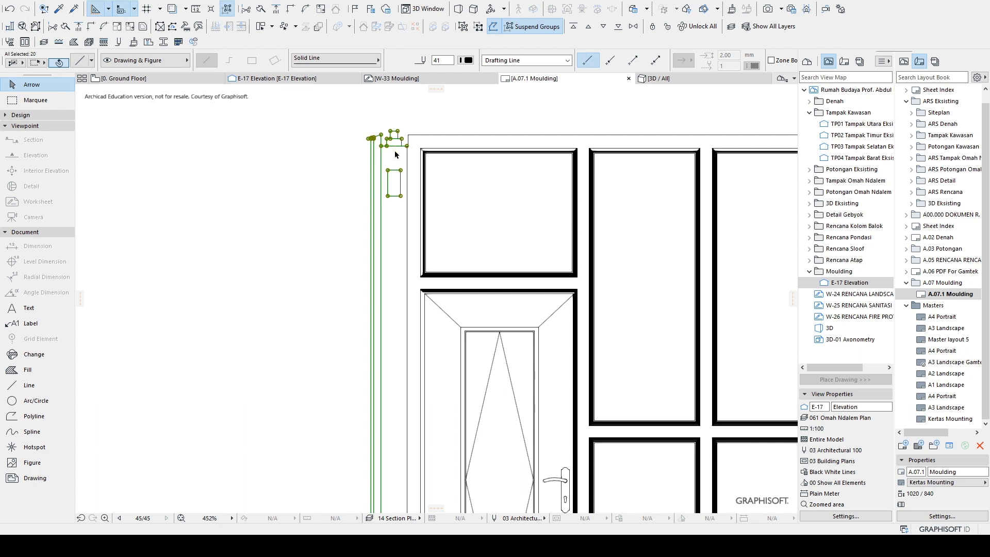
{"action": "key", "text": "Delete"}
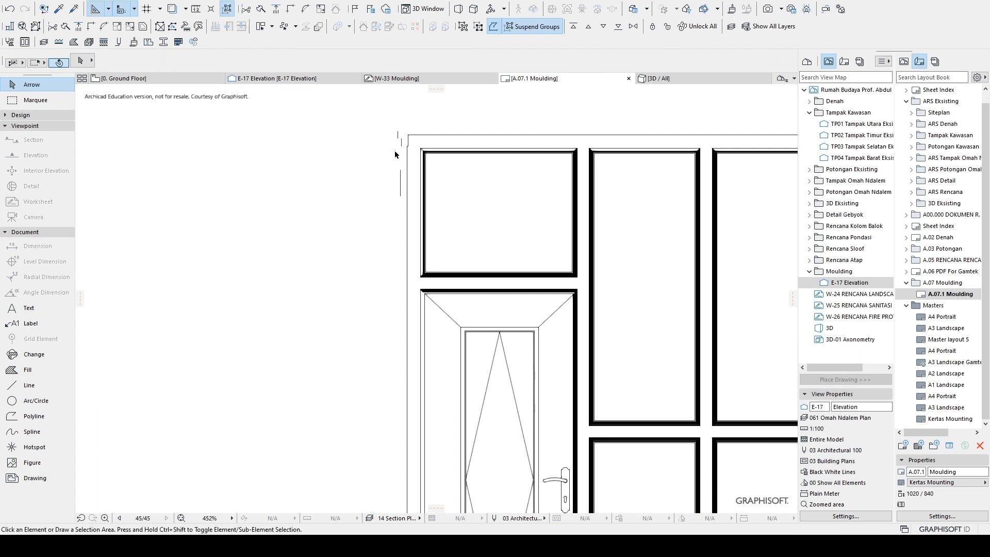
Step: Delete the leftover short vertical line fragments beside the upper-left corner of the panelled wall
{"action": "left_click", "coordinate": [385, 122]}
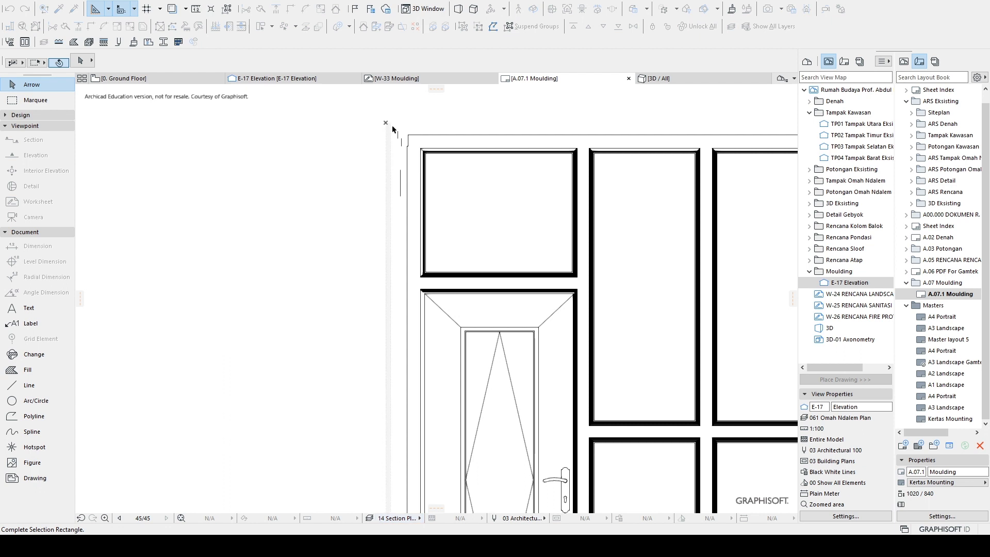
{"action": "left_click", "coordinate": [398, 213]}
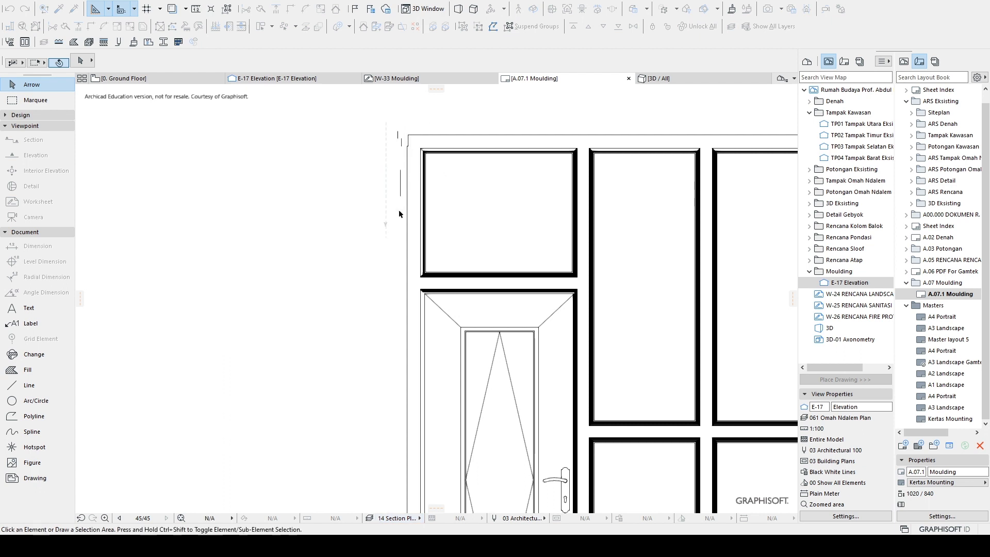
{"action": "key", "text": "Delete"}
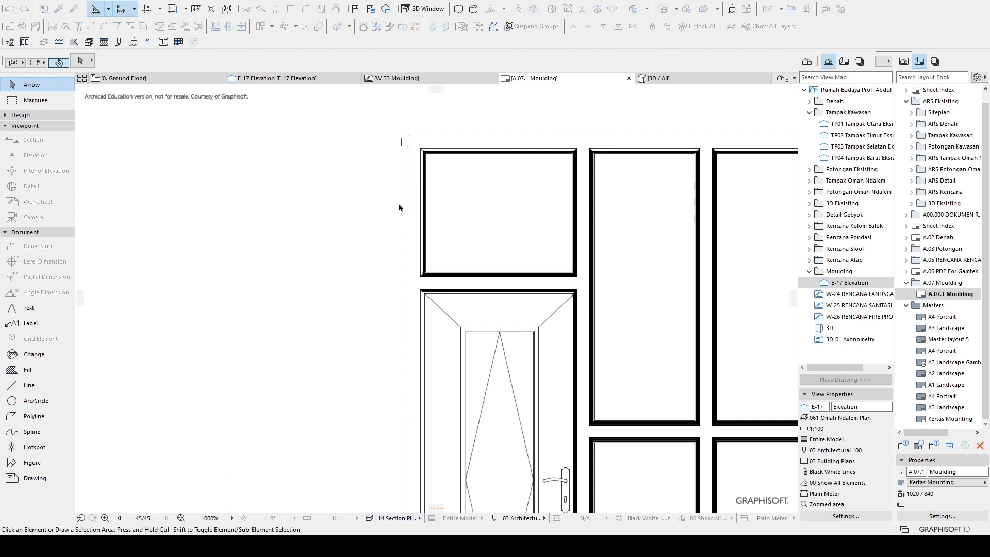
{"action": "left_click", "coordinate": [402, 142]}
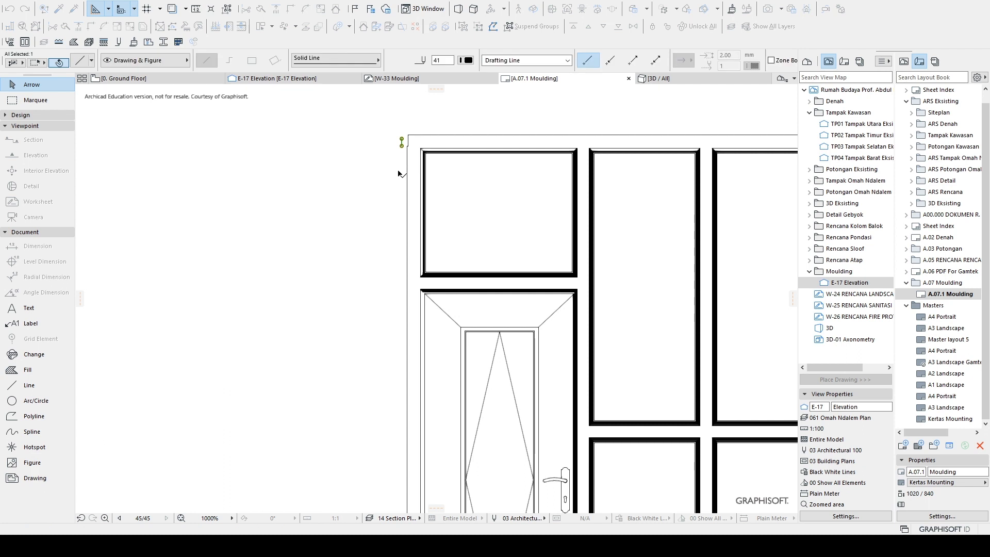
{"action": "key", "text": "Delete"}
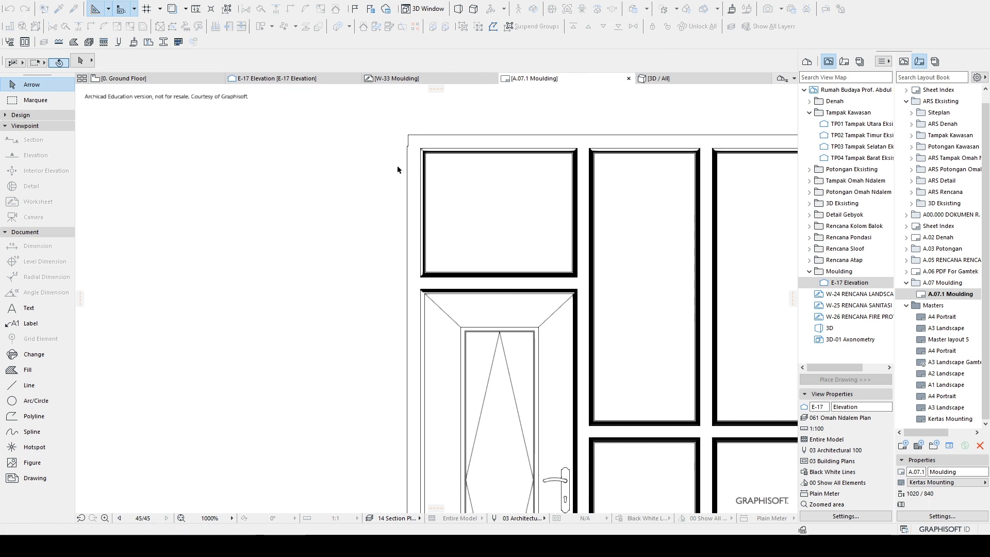
{"action": "scroll", "coordinate": [397, 165], "scroll_direction": "down", "scroll_amount": 5}
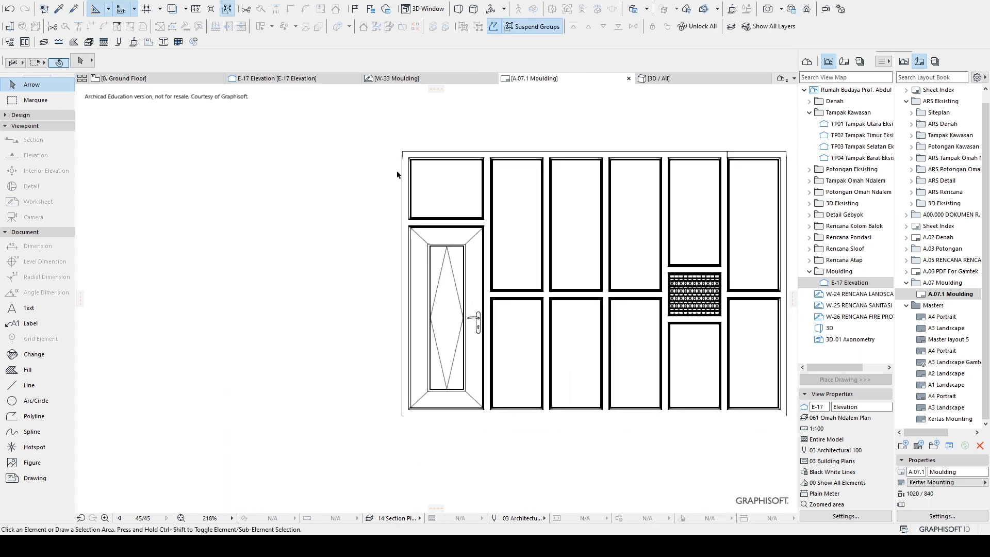
Step: Try to stretch the left end of the horizontal line above the single door's glass pane away from its corner
{"action": "middle_click_drag", "start_coordinate": [538, 444], "coordinate": [392, 415]}
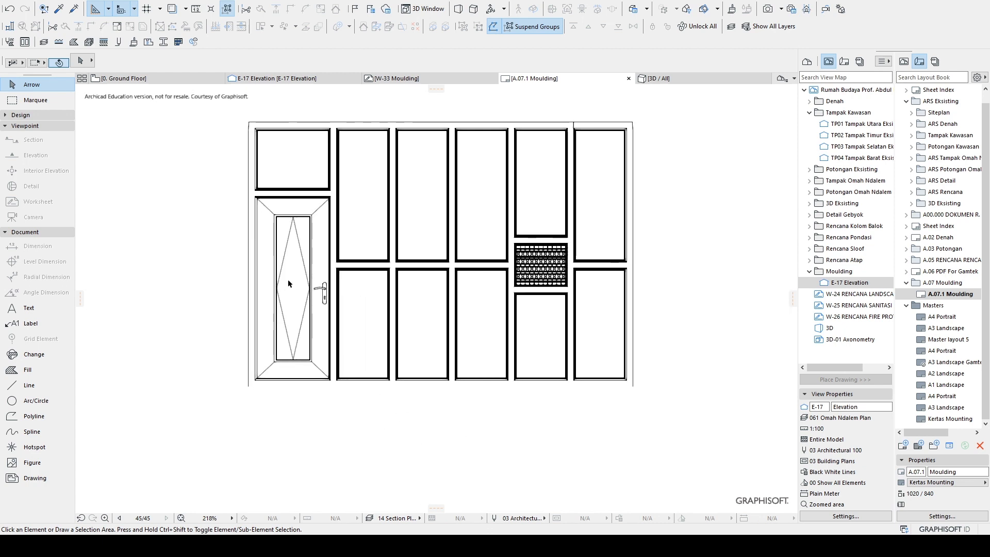
{"action": "left_click", "coordinate": [305, 309]}
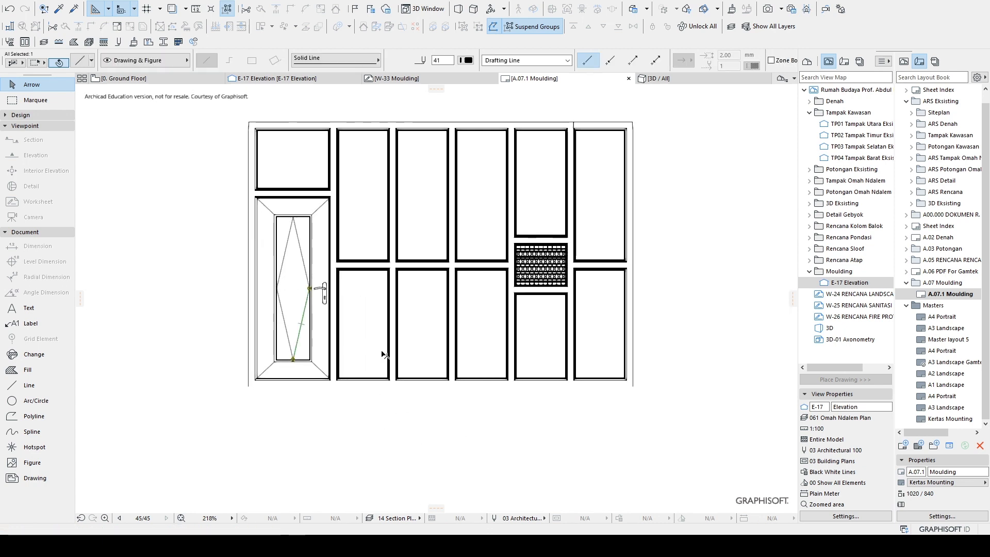
{"action": "key", "text": "Escape"}
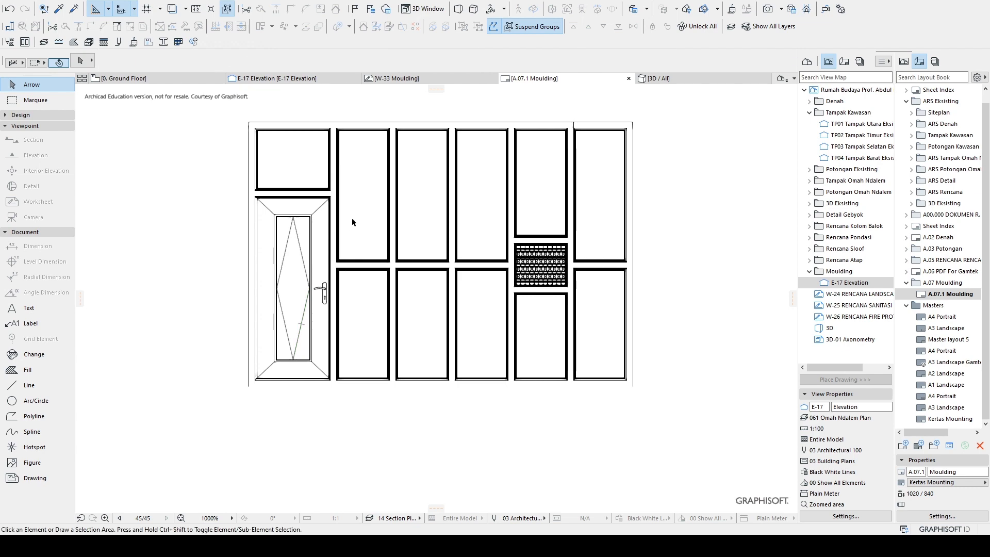
{"action": "scroll", "coordinate": [341, 220], "scroll_direction": "up", "scroll_amount": 5}
{"action": "scroll", "coordinate": [332, 221], "scroll_direction": "down", "scroll_amount": 3}
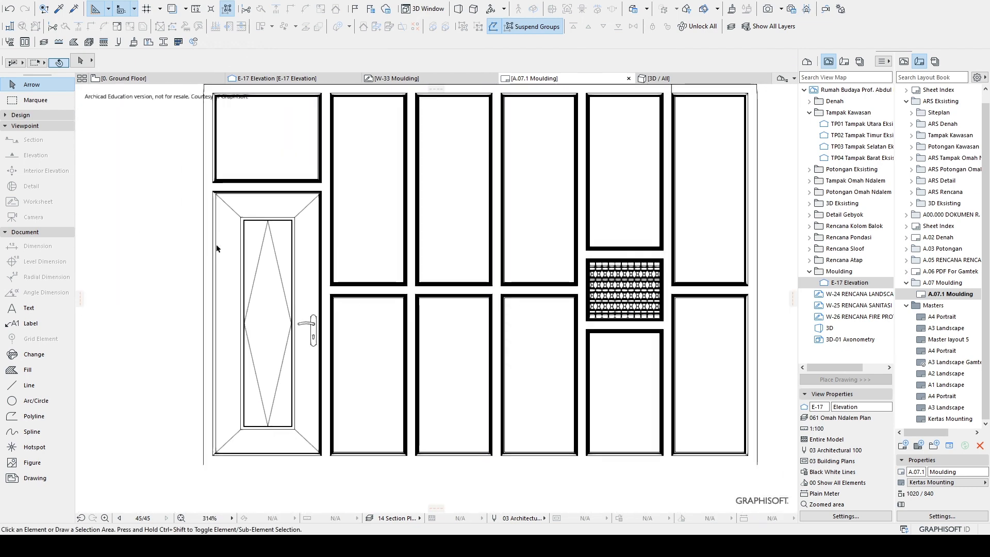
{"action": "scroll", "coordinate": [225, 225], "scroll_direction": "up", "scroll_amount": 5}
{"action": "scroll", "coordinate": [259, 223], "scroll_direction": "down", "scroll_amount": 2}
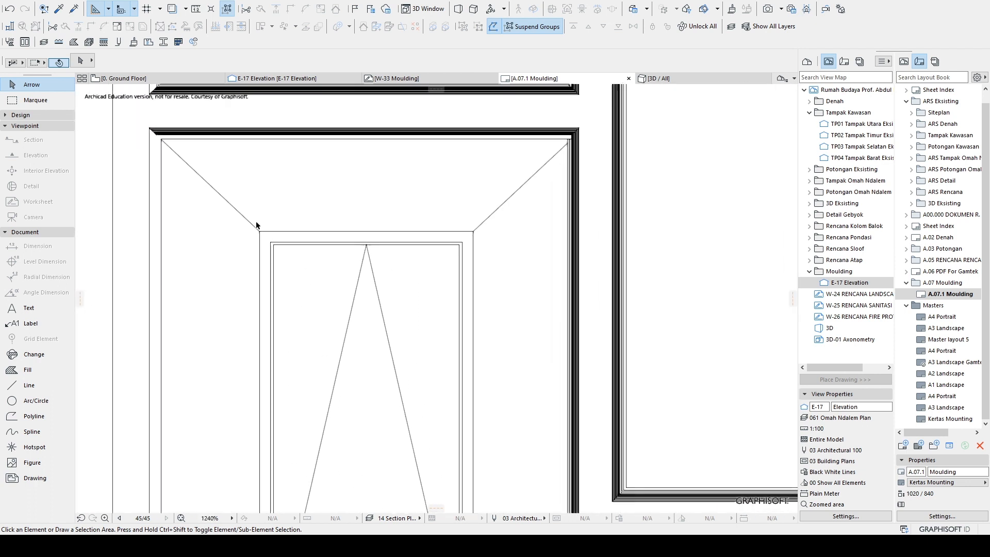
{"action": "scroll", "coordinate": [257, 226], "scroll_direction": "up", "scroll_amount": 3}
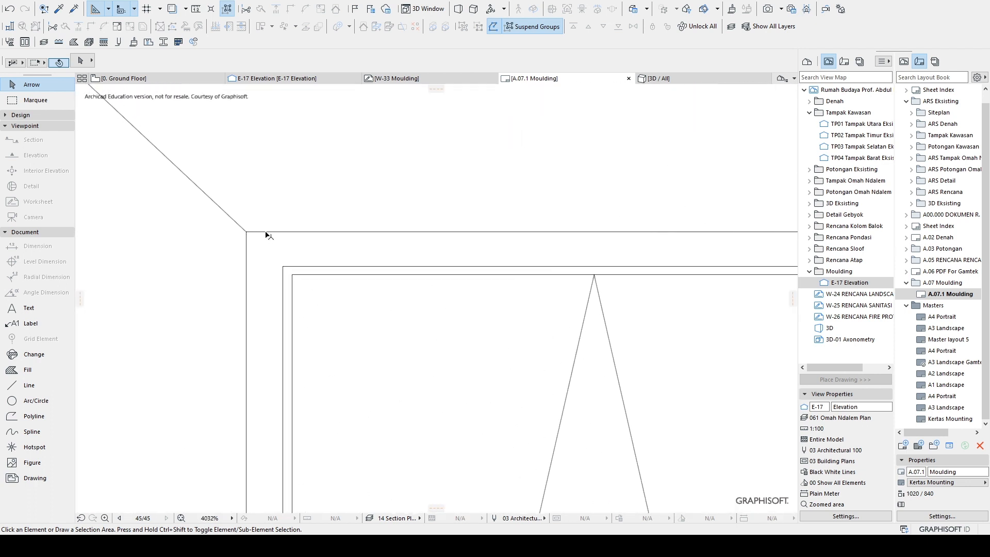
{"action": "left_click", "coordinate": [267, 232]}
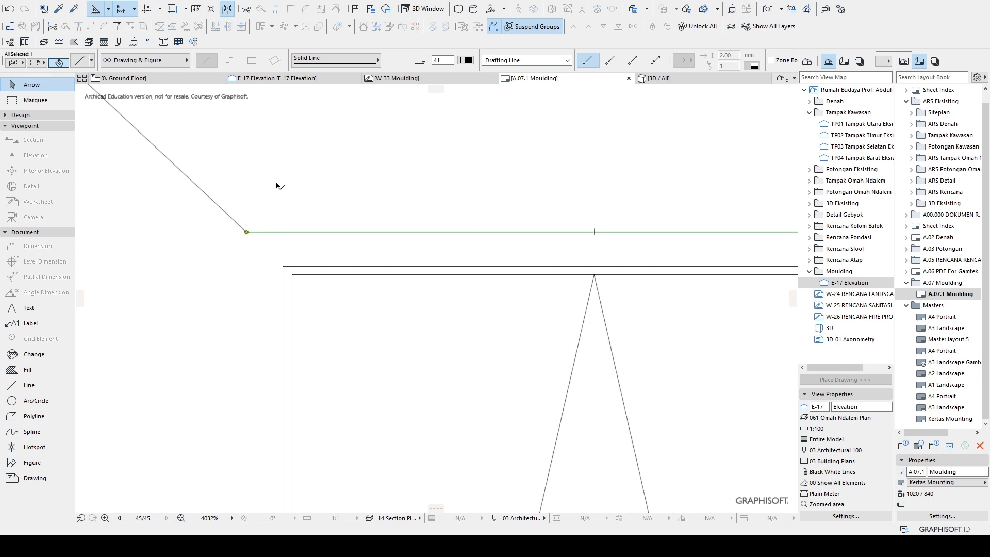
{"action": "key", "text": "ctrl+h"}
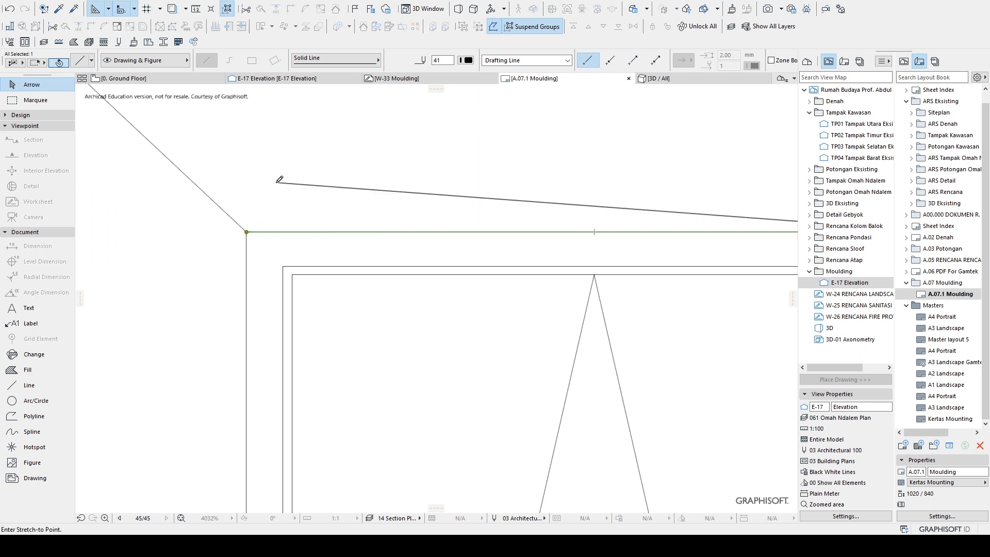
{"action": "left_click", "coordinate": [276, 182]}
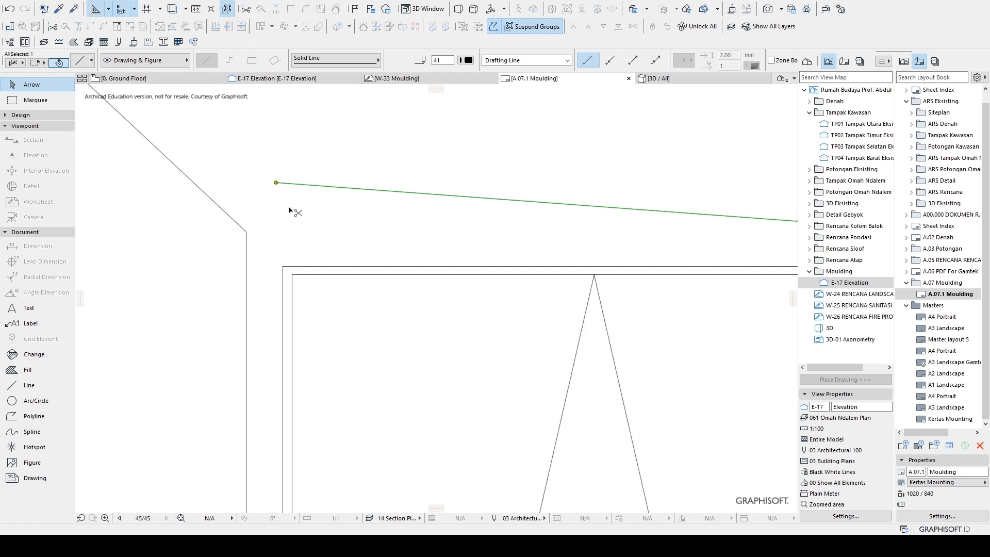
{"action": "key", "text": "ctrl+z"}
{"action": "key", "text": "Escape"}
Step: Select all remaining linework of the panelled wall to inspect it and clear the selection
{"action": "scroll", "coordinate": [287, 198], "scroll_direction": "down", "scroll_amount": 2}
{"action": "scroll", "coordinate": [287, 201], "scroll_direction": "down", "scroll_amount": 10}
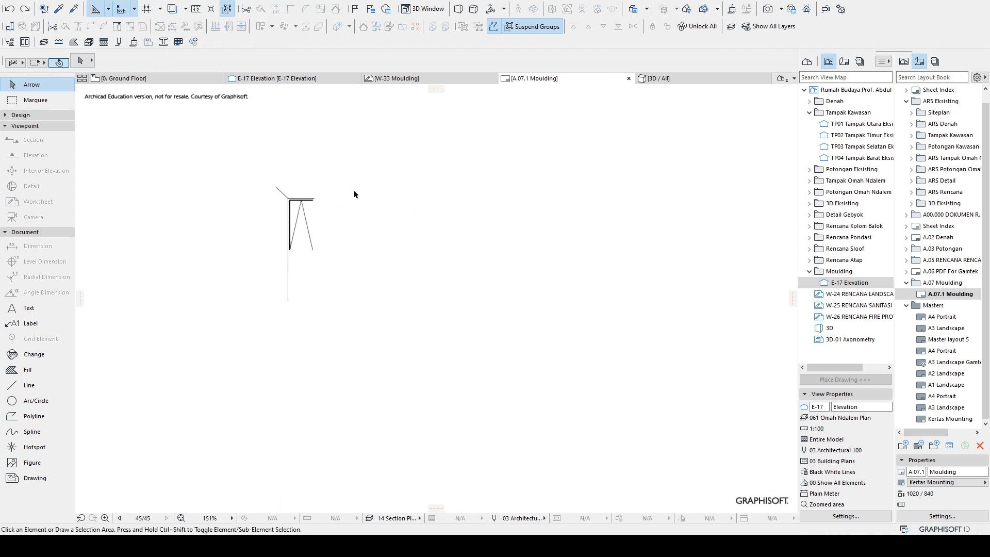
{"action": "mouse_move", "coordinate": [238, 160]}
{"action": "left_mouse_down"}
{"action": "mouse_move", "coordinate": [611, 453]}
{"action": "mouse_move", "coordinate": [614, 429]}
{"action": "left_mouse_up"}
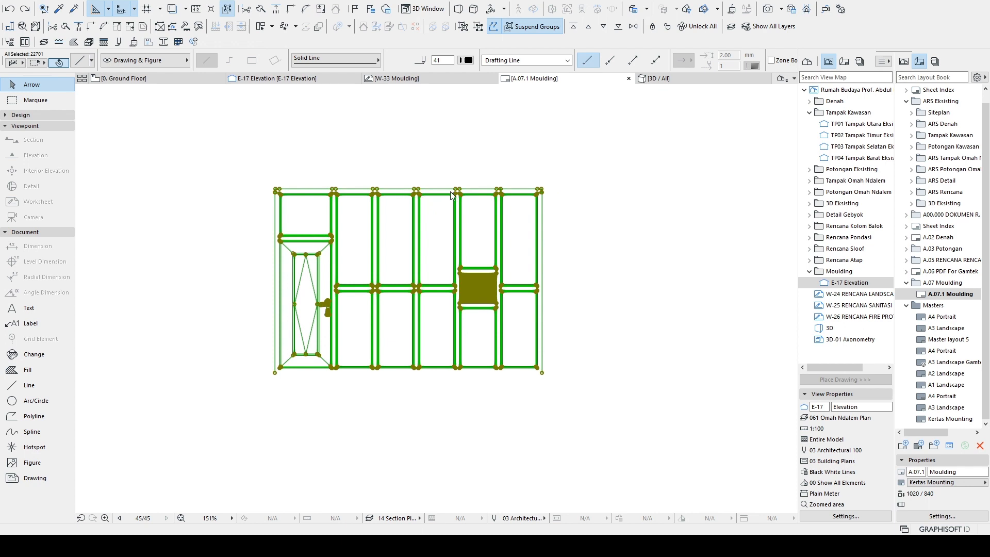
{"action": "left_click", "coordinate": [577, 295]}
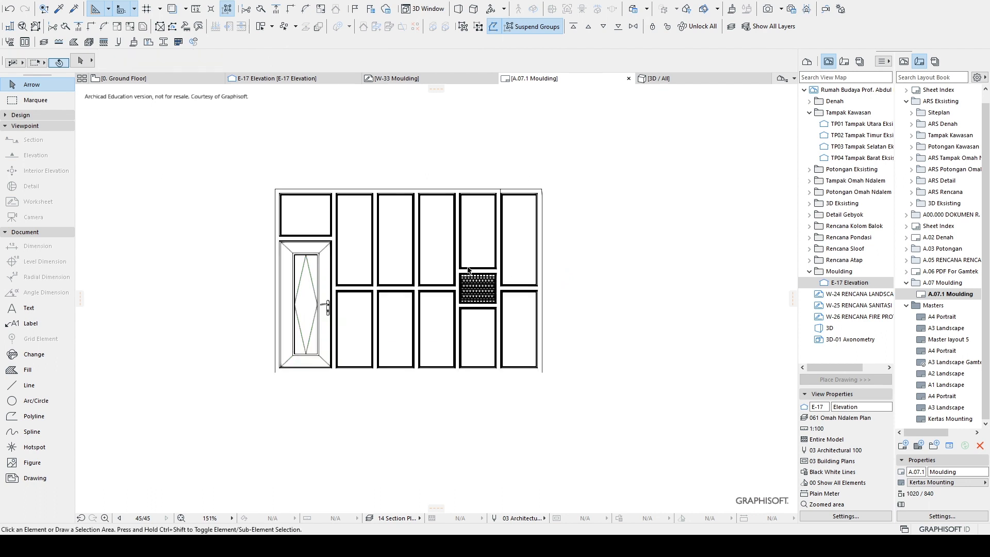
{"action": "scroll", "coordinate": [511, 311], "scroll_direction": "up", "scroll_amount": 3}
{"action": "middle_click_drag", "start_coordinate": [518, 293], "coordinate": [616, 347]}
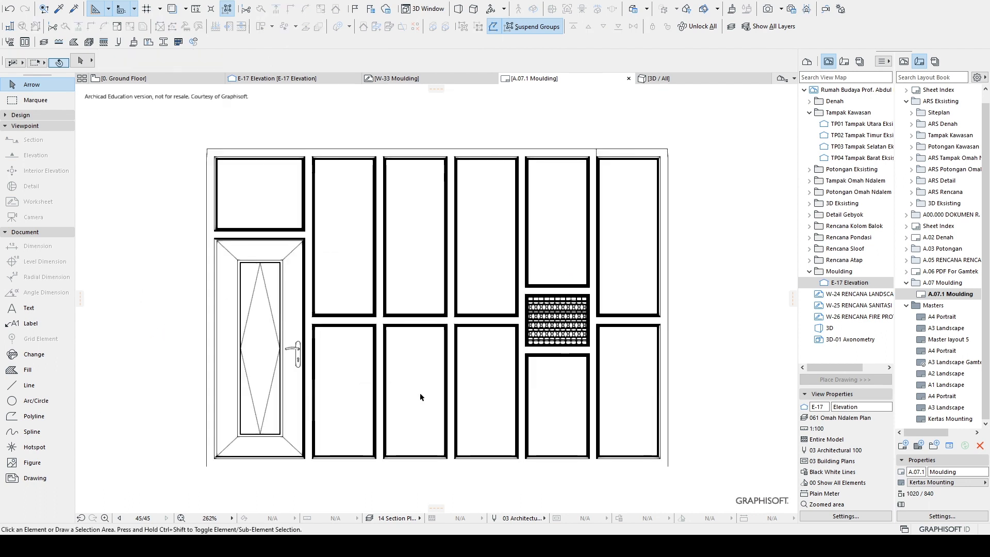
Step: Draw a straight solid line along the open bottom edge of the panelled wall, between the lower ends of its two side lines
{"action": "left_click", "coordinate": [19, 390]}
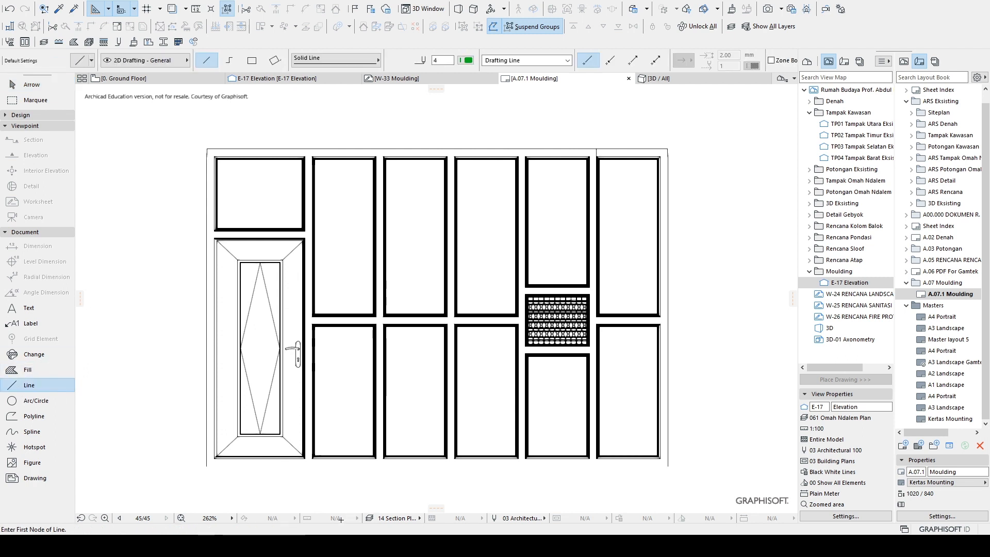
{"action": "left_click", "coordinate": [206, 465]}
{"action": "left_click", "coordinate": [669, 465]}
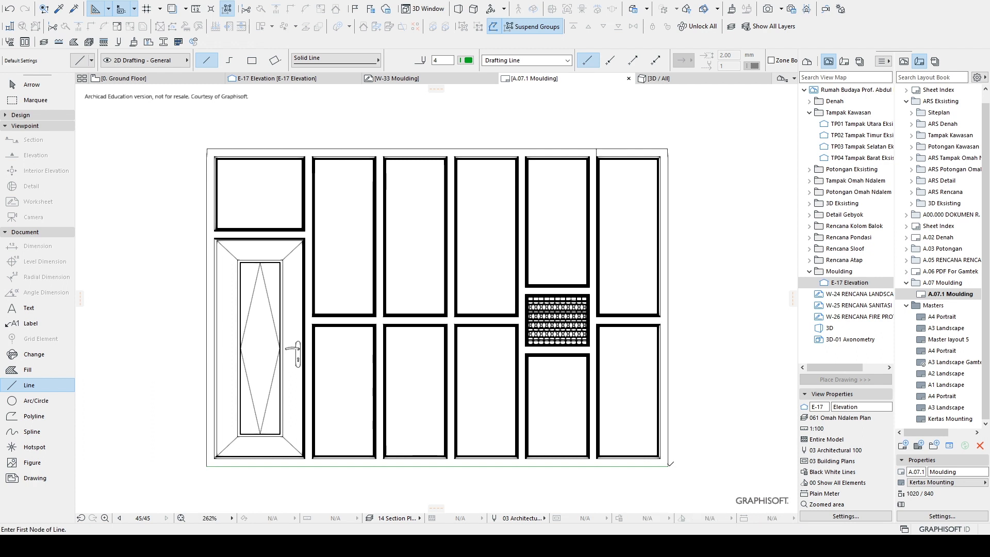
{"action": "key", "text": "Escape"}
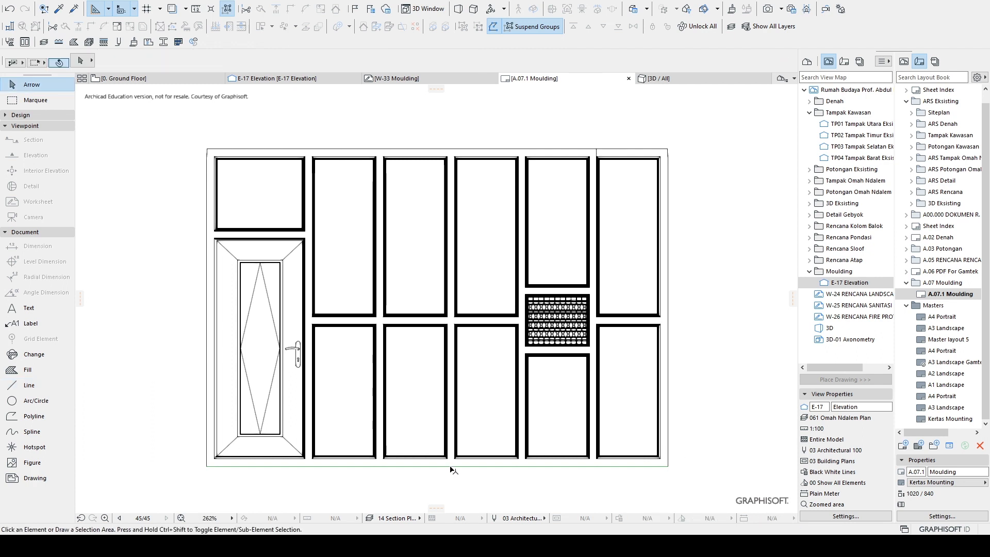
Step: Set the wall's bottom outline line to pen 1
{"action": "left_click", "coordinate": [450, 466]}
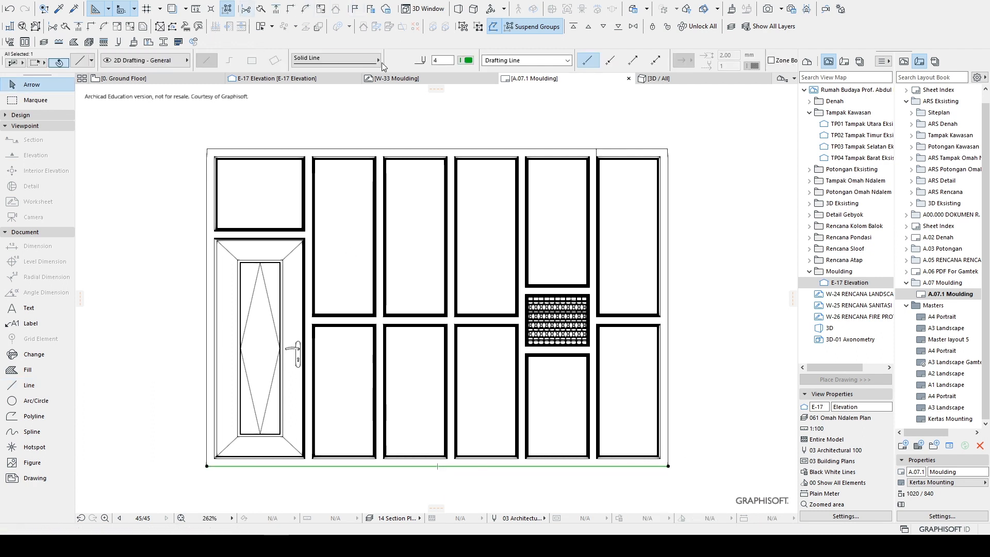
{"action": "left_click", "coordinate": [464, 62]}
{"action": "left_click", "coordinate": [476, 63]}
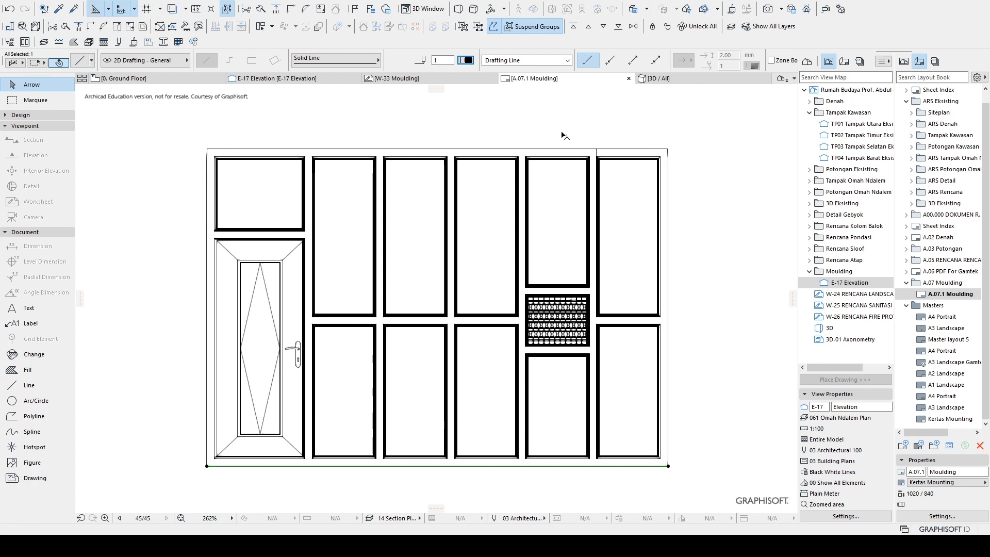
{"action": "key", "text": "Escape"}
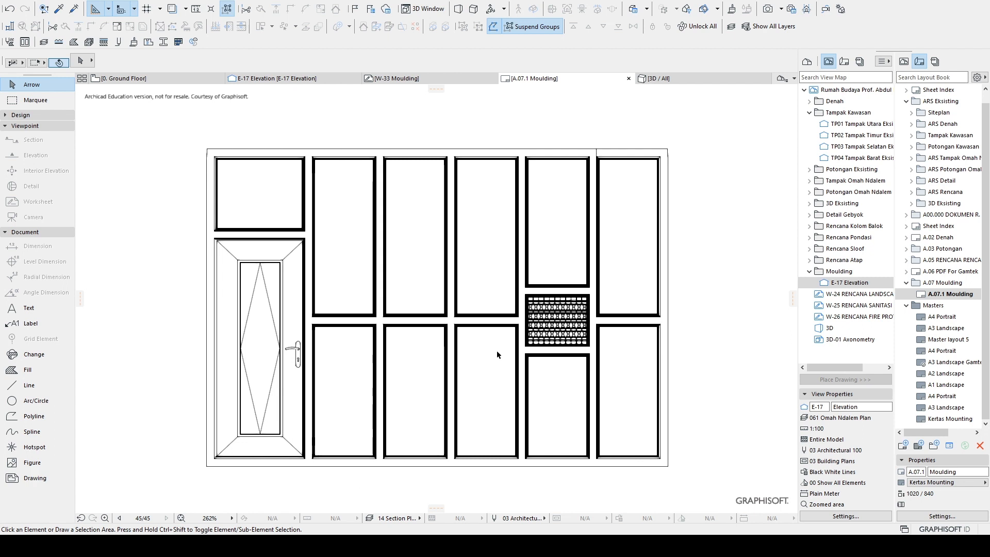
{"action": "scroll", "coordinate": [393, 177], "scroll_direction": "up", "scroll_amount": 4}
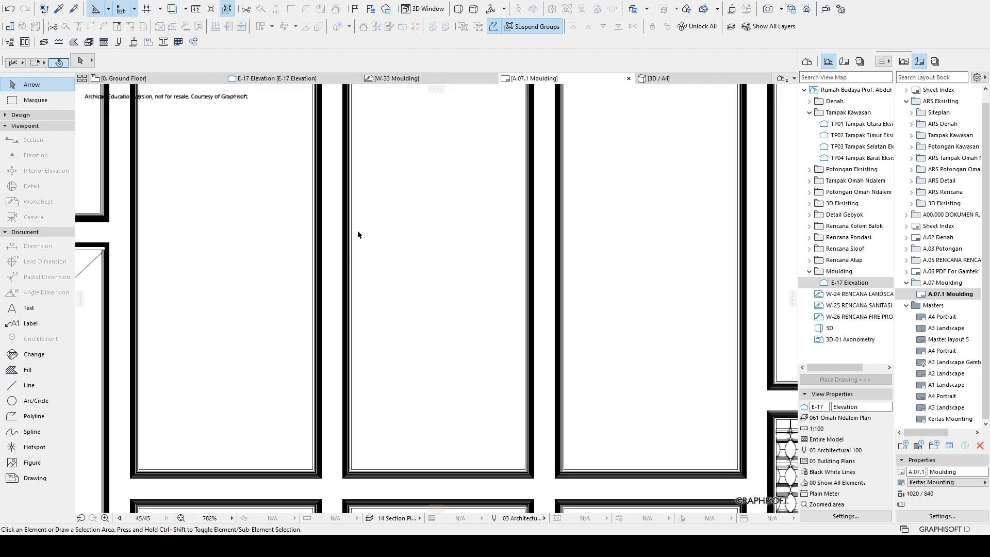
{"action": "scroll", "coordinate": [359, 230], "scroll_direction": "down", "scroll_amount": 5}
{"action": "scroll", "coordinate": [358, 230], "scroll_direction": "down", "scroll_amount": 1}
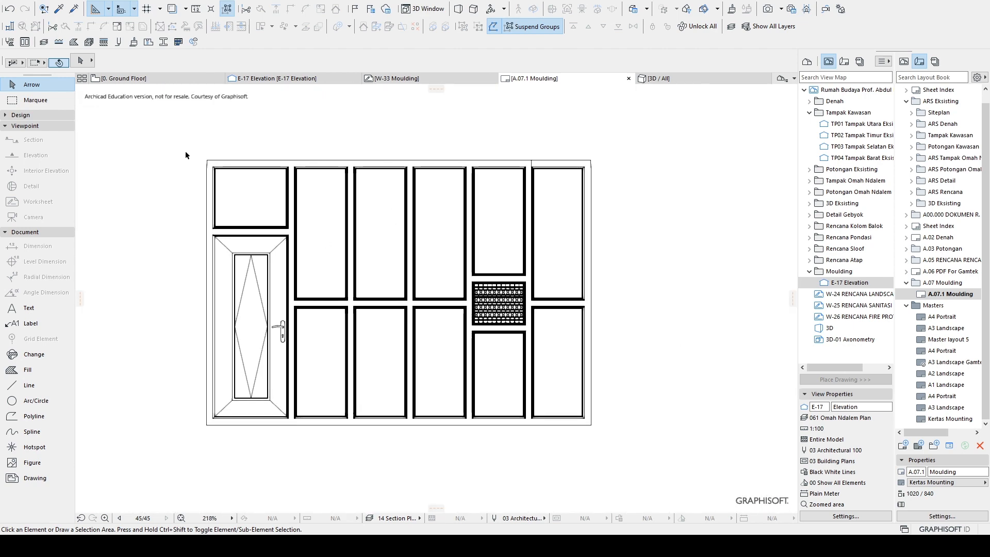
{"action": "scroll", "coordinate": [261, 193], "scroll_direction": "up", "scroll_amount": 2}
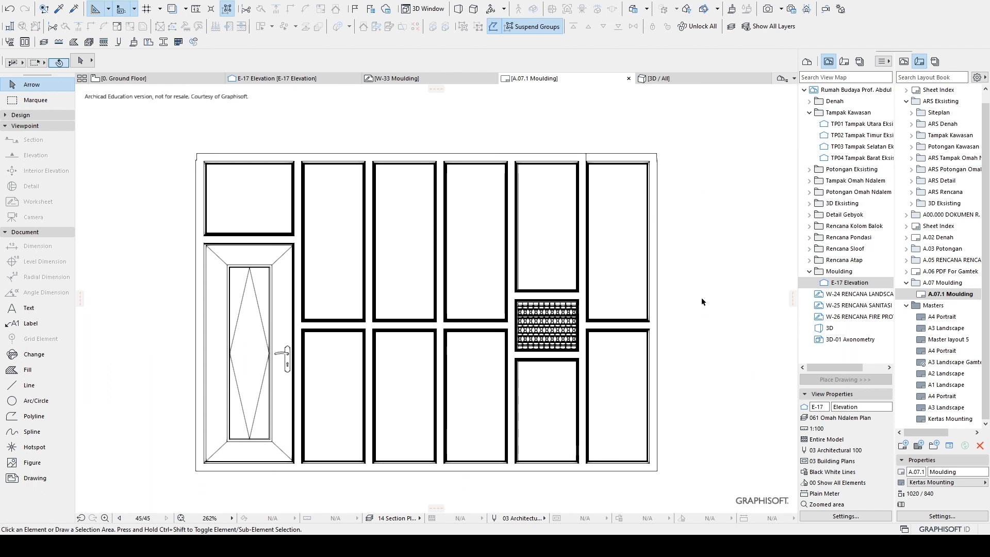
{"action": "left_click", "coordinate": [199, 139]}
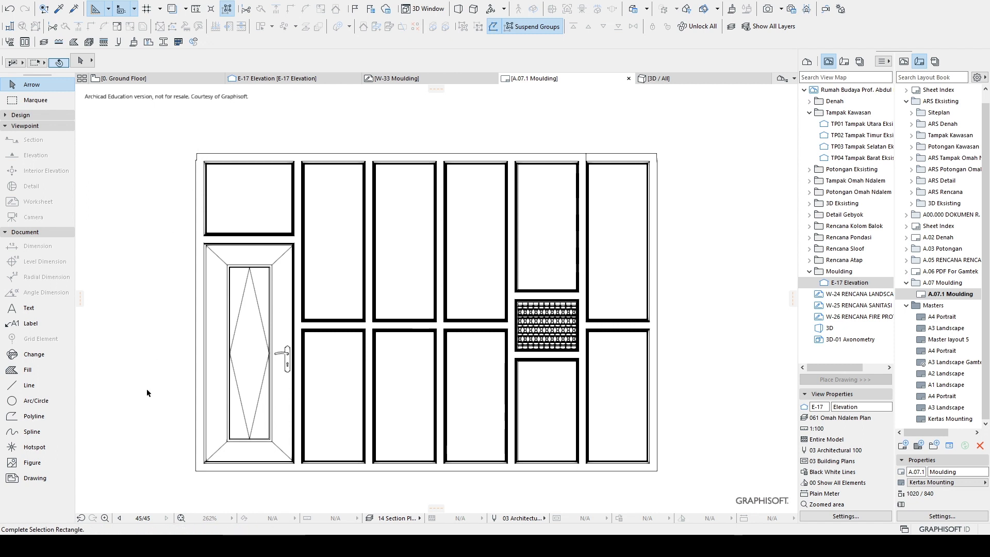
{"action": "left_click", "coordinate": [183, 490]}
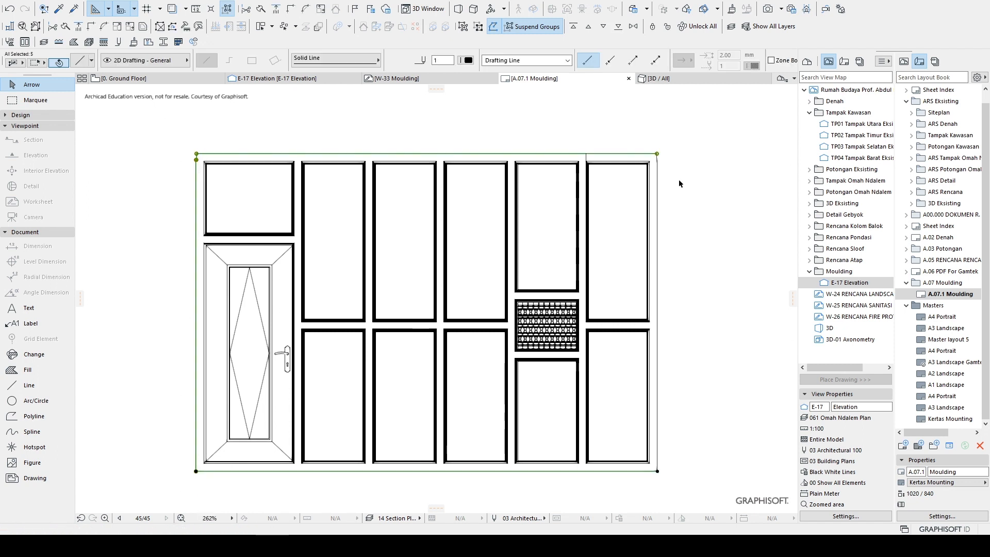
{"action": "left_click", "coordinate": [693, 134]}
{"action": "left_click", "coordinate": [653, 487]}
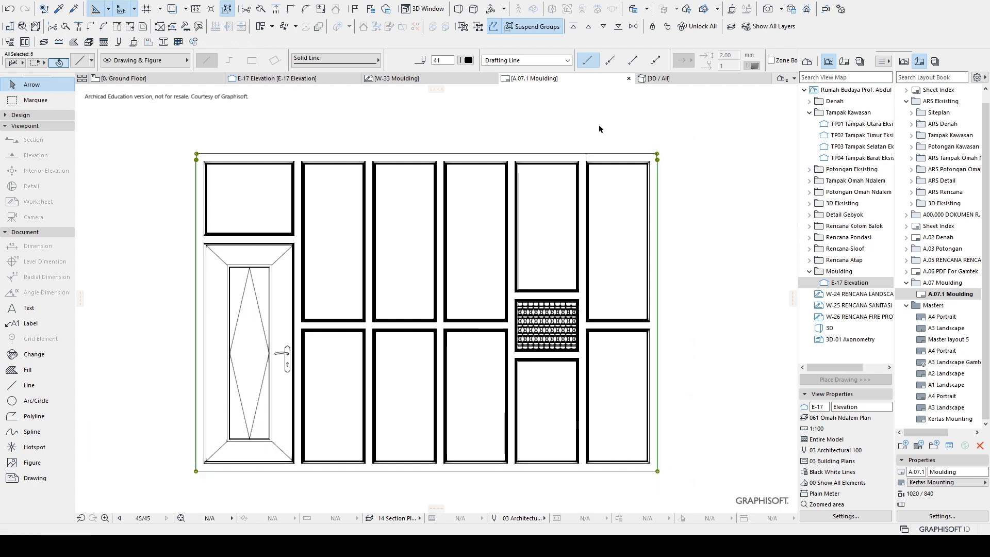
{"action": "key", "text": "Escape"}
Step: Select all outer outline lines of the panelled wall, including the short corner segments, and assign them red pen 20
{"action": "left_click", "coordinate": [205, 139]}
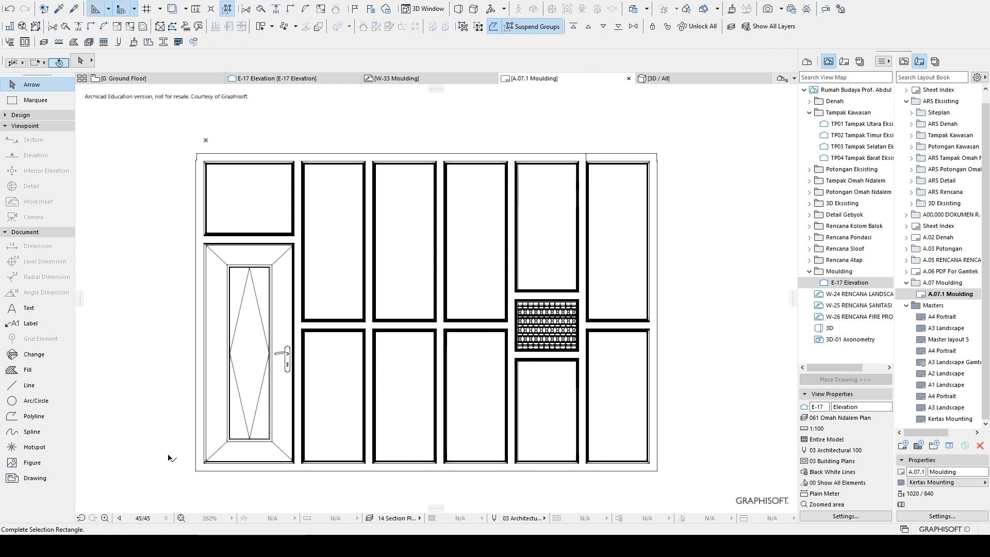
{"action": "left_click", "coordinate": [168, 472]}
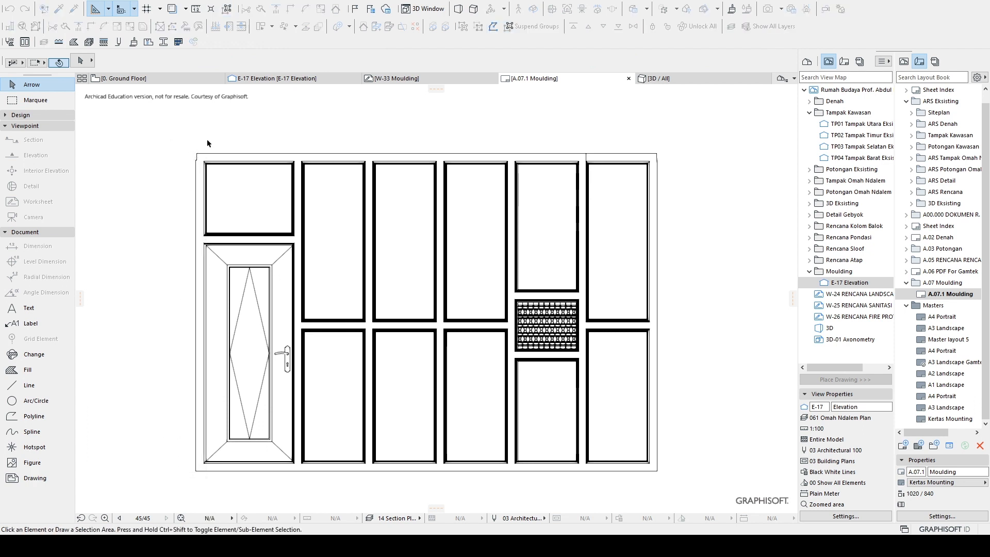
{"action": "left_click", "coordinate": [201, 140]}
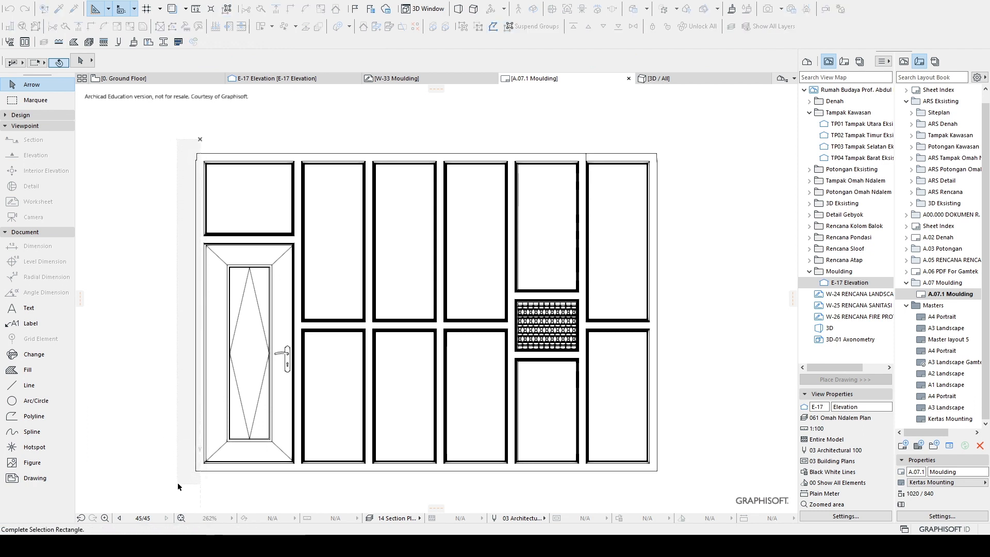
{"action": "left_click", "coordinate": [177, 450]}
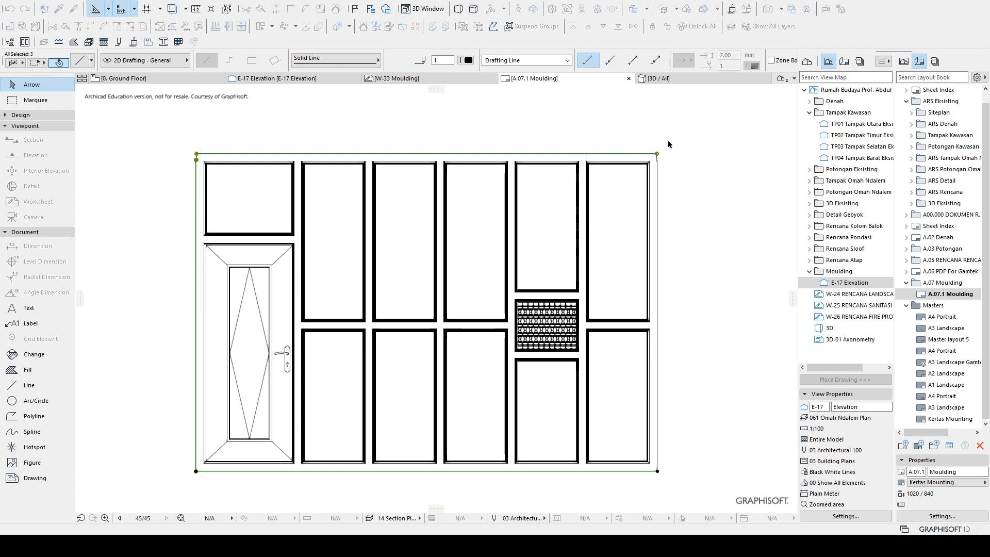
{"action": "scroll", "coordinate": [669, 145], "scroll_direction": "up", "scroll_amount": 5}
{"action": "left_click", "coordinate": [669, 227]}
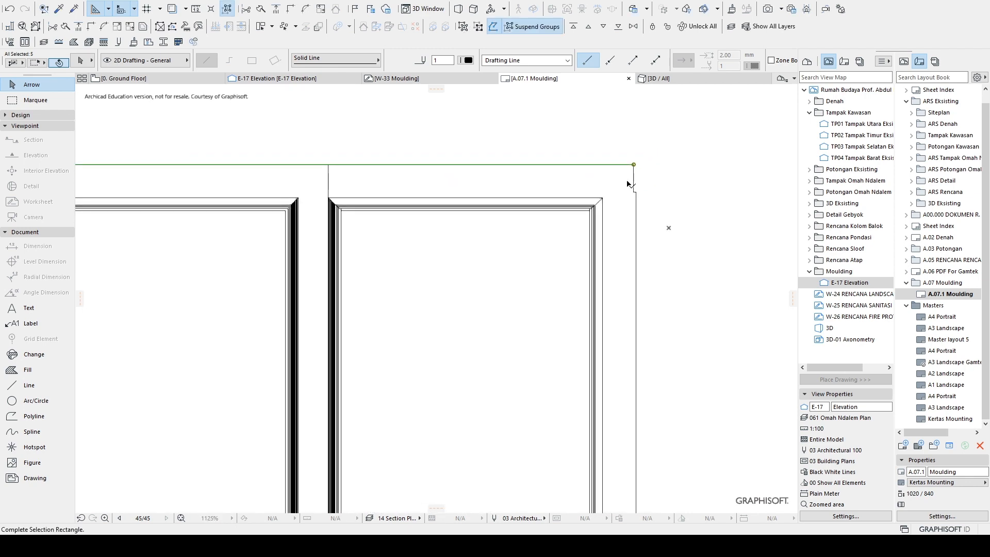
{"action": "left_click", "coordinate": [628, 183]}
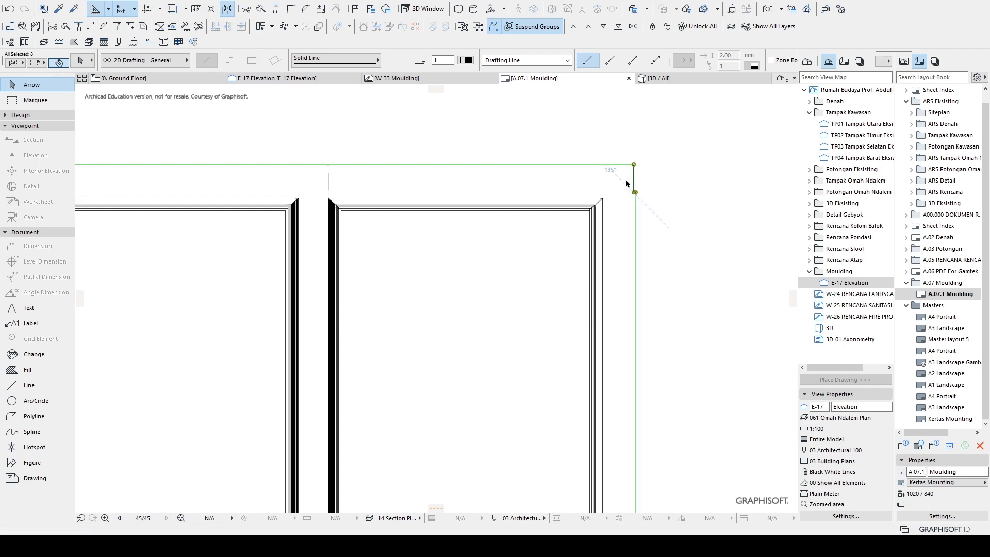
{"action": "scroll", "coordinate": [668, 194], "scroll_direction": "down", "scroll_amount": 10}
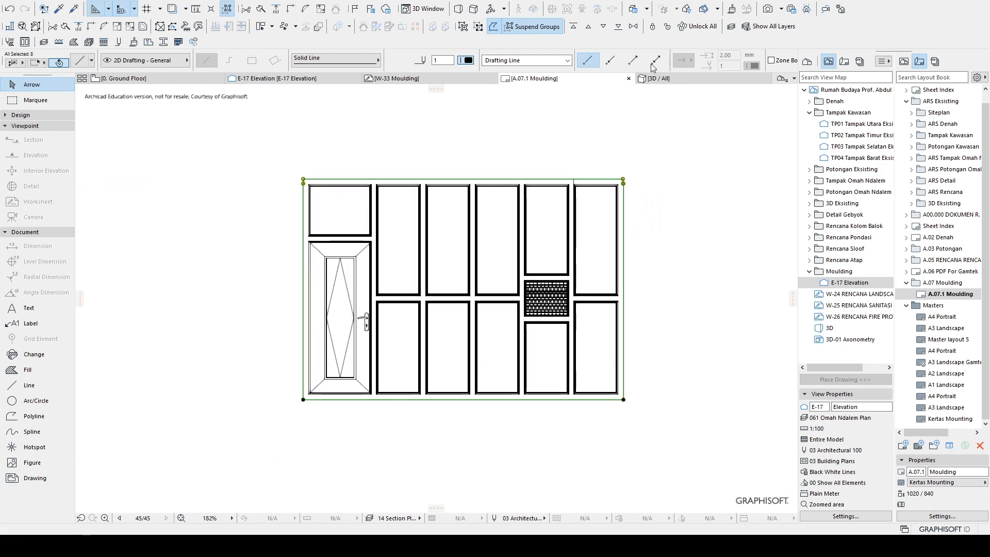
{"action": "key", "text": "Escape"}
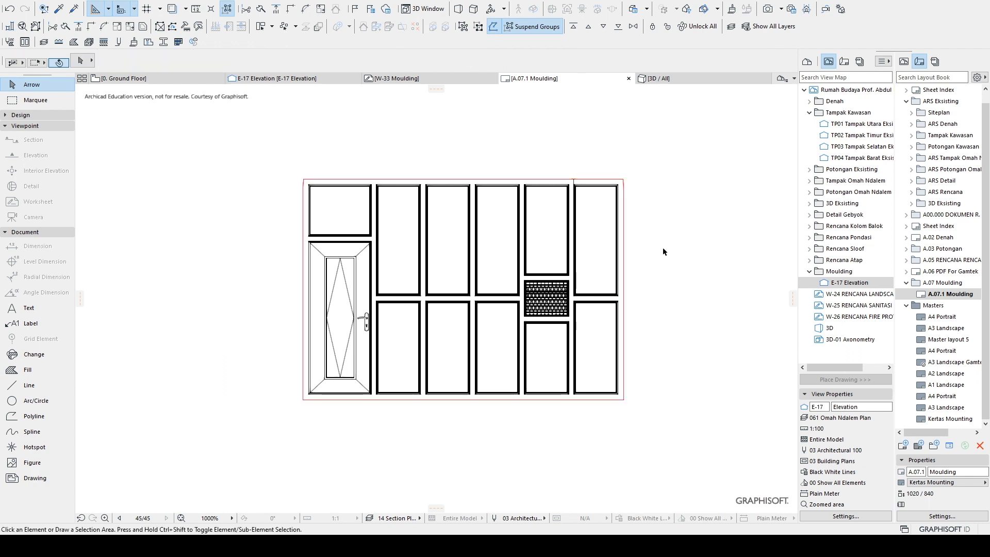
Step: Check the pen of the short vertical segment at the upper-left corner of the wall outline
{"action": "scroll", "coordinate": [326, 189], "scroll_direction": "up", "scroll_amount": 8}
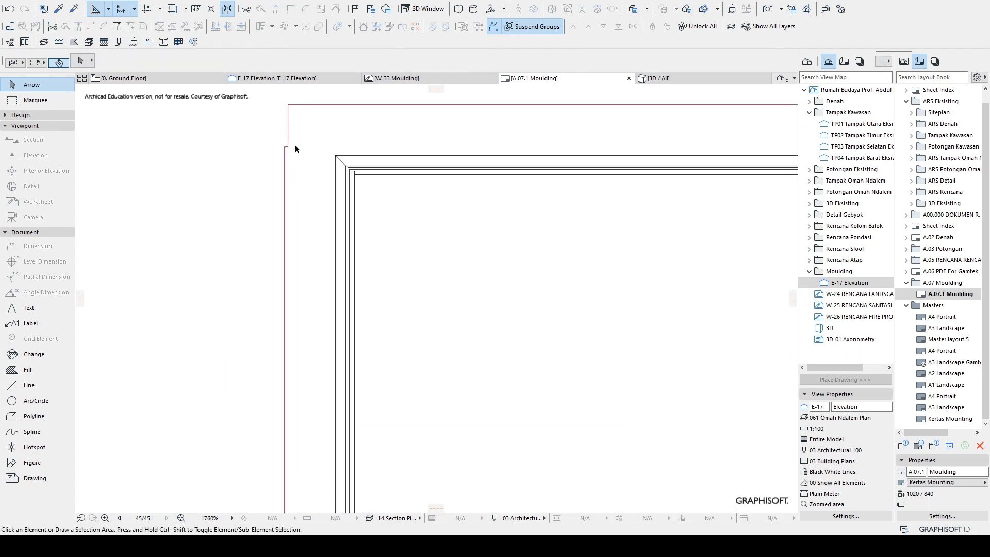
{"action": "scroll", "coordinate": [297, 137], "scroll_direction": "down", "scroll_amount": 3}
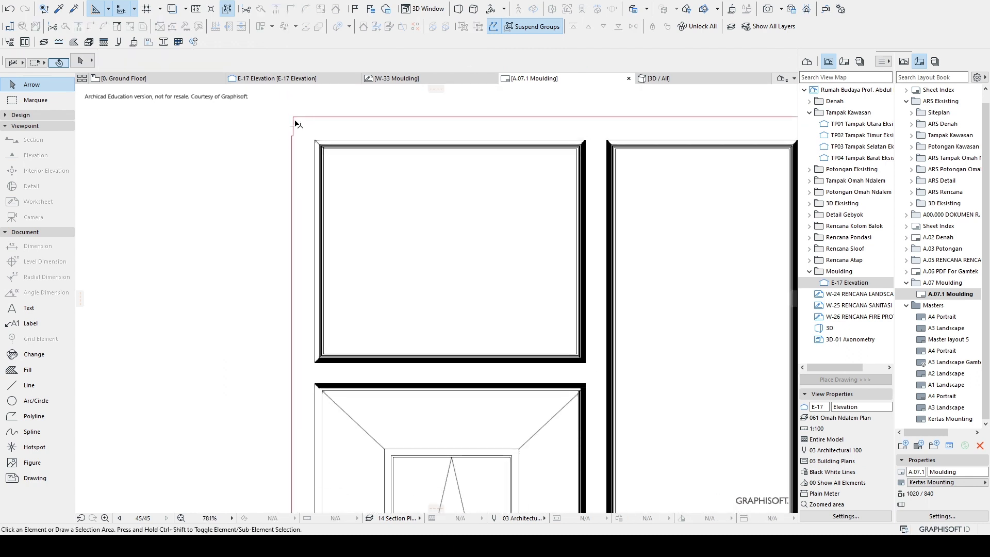
{"action": "left_click", "coordinate": [294, 126]}
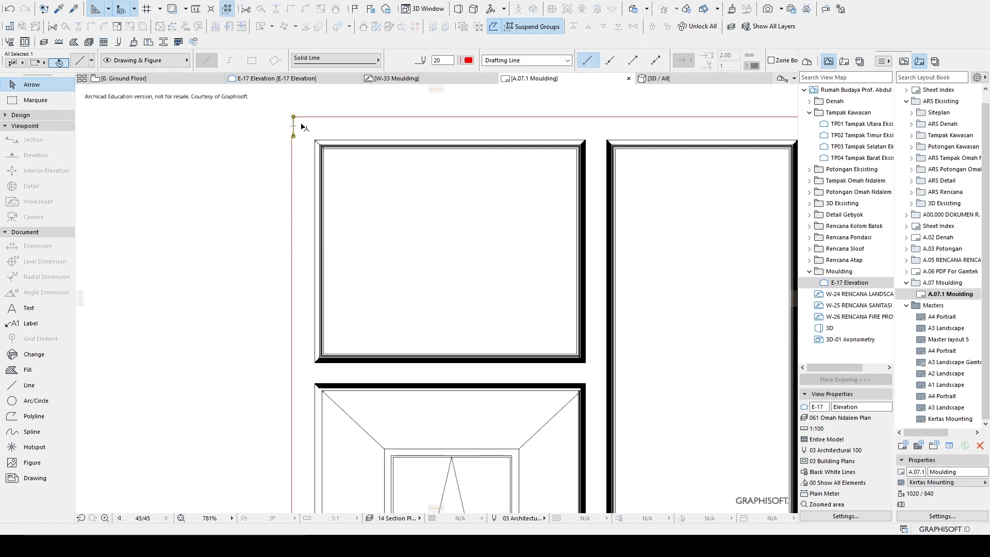
{"action": "key", "text": "Escape"}
Step: Select all panel, door and grille linework inside the wall outline and assign it blue pen 6
{"action": "scroll", "coordinate": [299, 120], "scroll_direction": "up", "scroll_amount": 5}
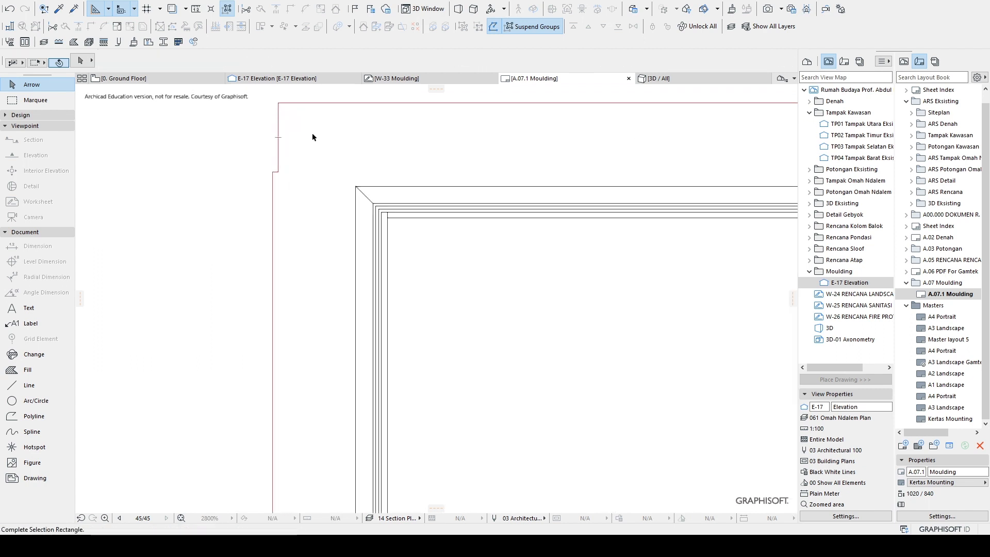
{"action": "scroll", "coordinate": [321, 156], "scroll_direction": "down", "scroll_amount": 5}
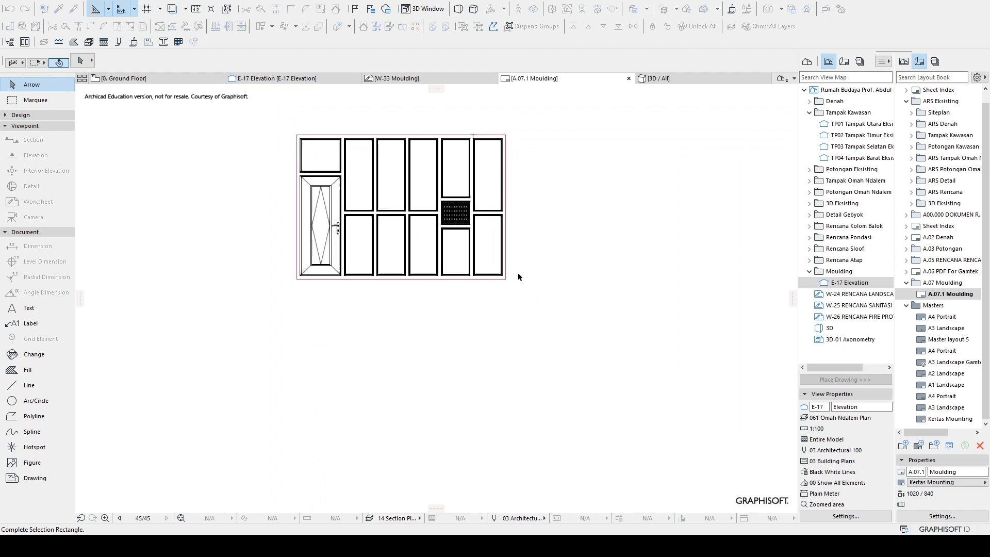
{"action": "scroll", "coordinate": [517, 277], "scroll_direction": "up", "scroll_amount": 5}
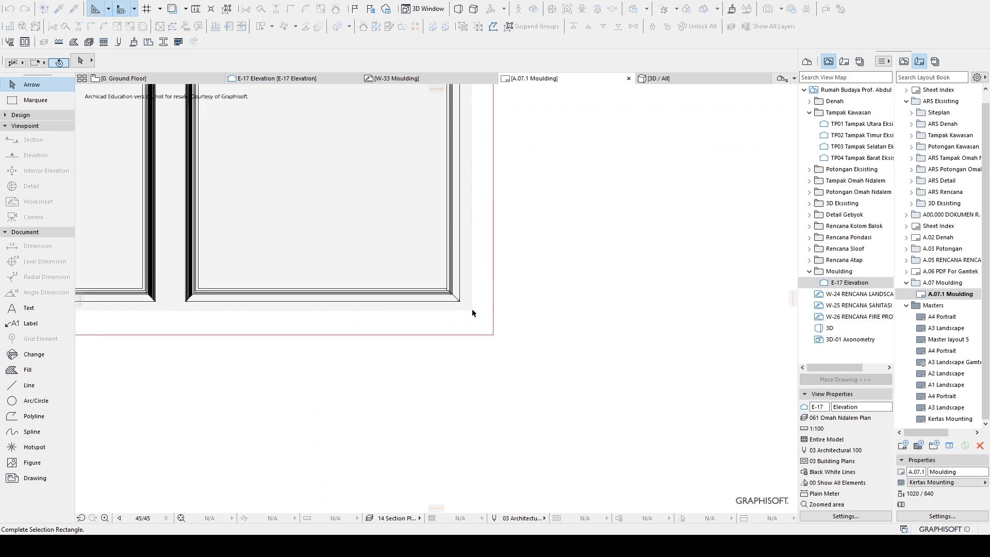
{"action": "left_click", "coordinate": [472, 313]}
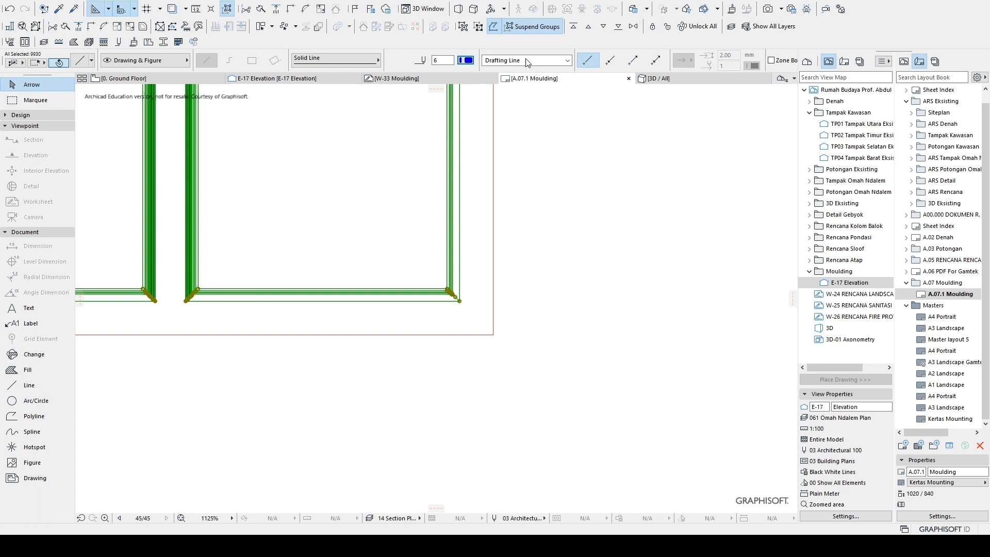
{"action": "left_click", "coordinate": [512, 292]}
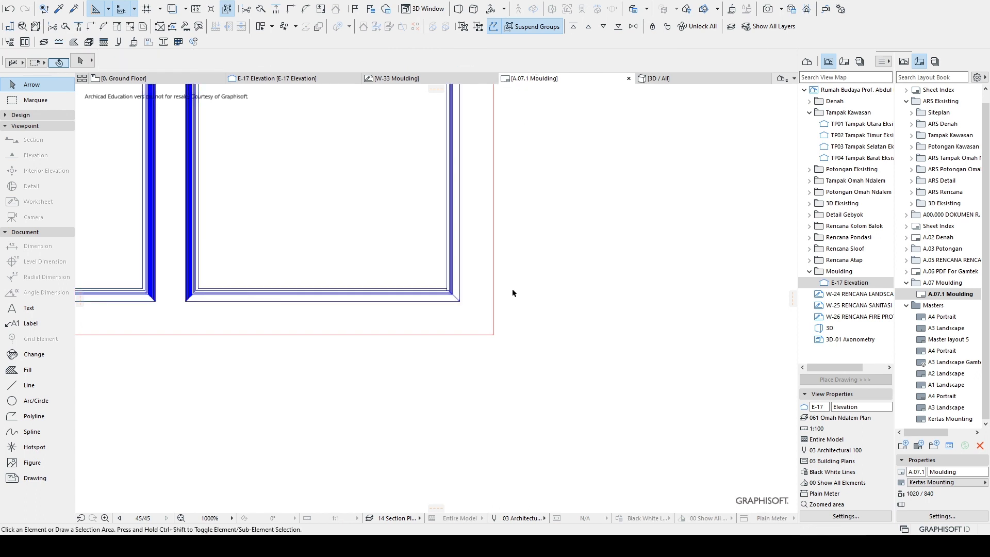
Step: Examine the moulding frames, door and ornamental grille up close to review the linework and pen colours
{"action": "scroll", "coordinate": [518, 291], "scroll_direction": "down", "scroll_amount": 5}
{"action": "scroll", "coordinate": [557, 342], "scroll_direction": "up", "scroll_amount": 1}
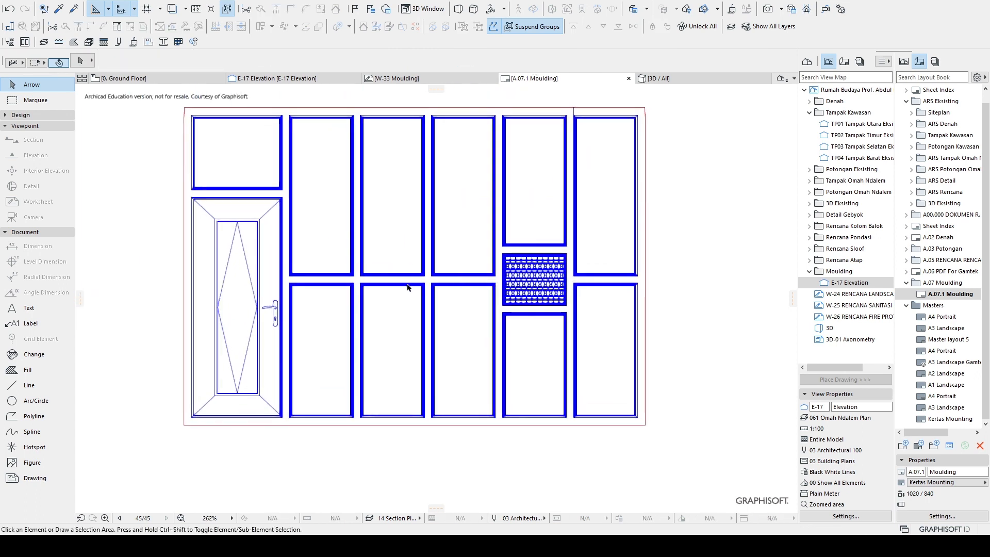
{"action": "scroll", "coordinate": [318, 291], "scroll_direction": "up", "scroll_amount": 11}
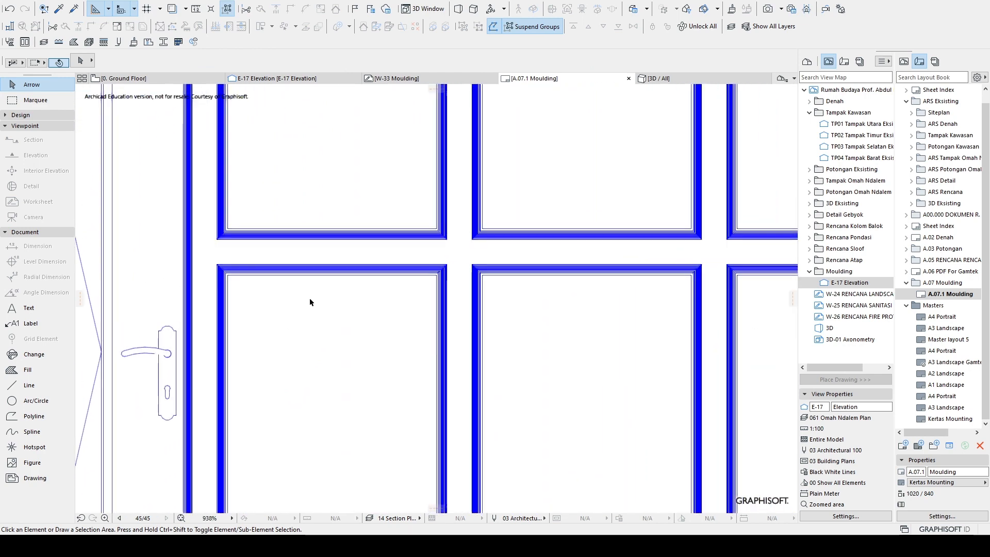
{"action": "scroll", "coordinate": [403, 232], "scroll_direction": "down", "scroll_amount": 11}
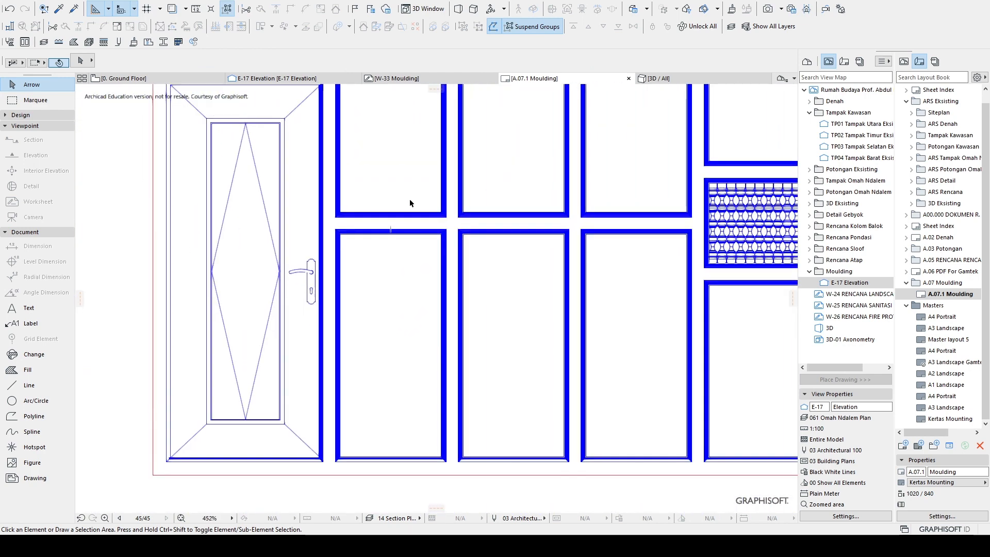
{"action": "middle_click_drag", "start_coordinate": [399, 263], "coordinate": [350, 315]}
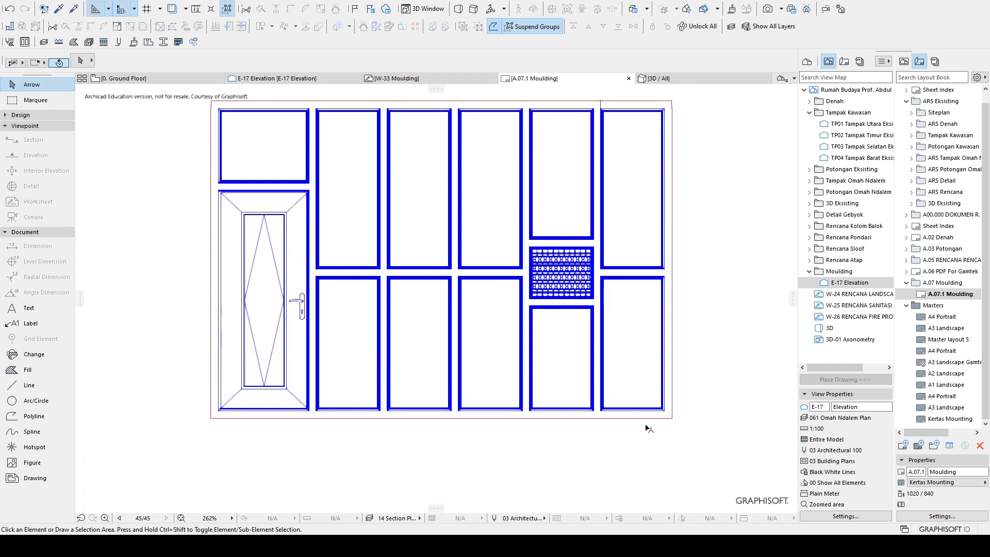
{"action": "middle_click_drag", "start_coordinate": [721, 189], "coordinate": [703, 221]}
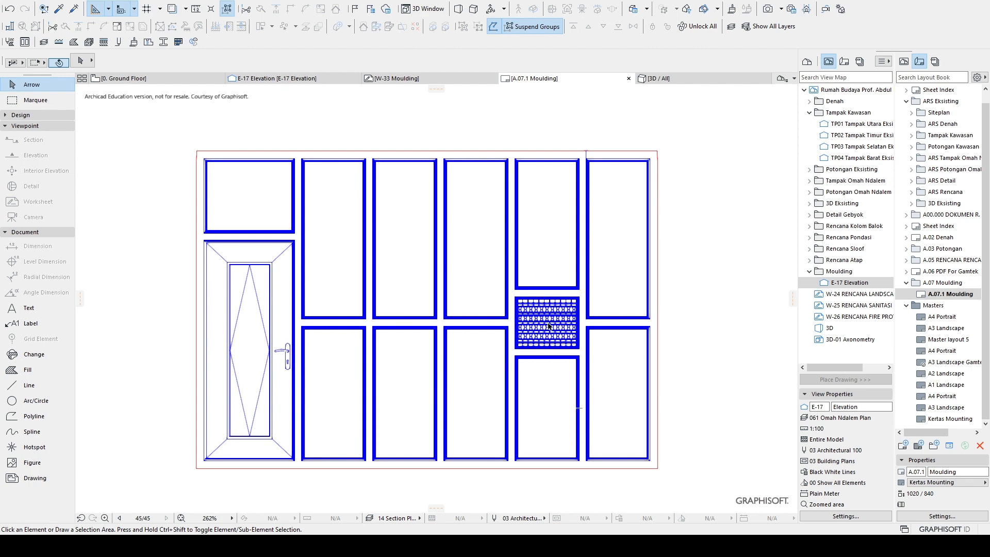
{"action": "scroll", "coordinate": [549, 325], "scroll_direction": "up", "scroll_amount": 8}
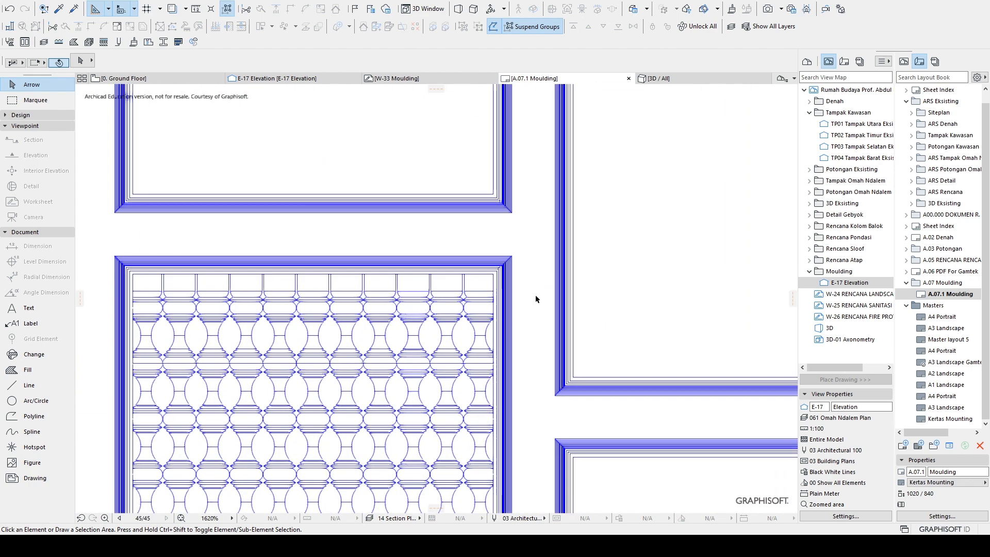
{"action": "scroll", "coordinate": [583, 285], "scroll_direction": "down", "scroll_amount": 6}
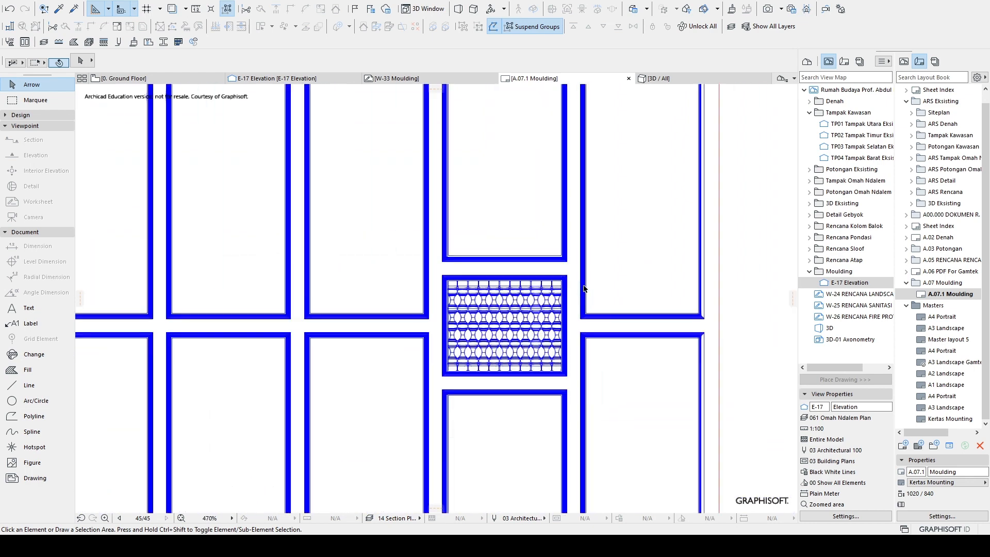
Step: Inspect the stray vertical line above the far-right upper panel and check the pen of the wall's top outline
{"action": "scroll", "coordinate": [583, 288], "scroll_direction": "down", "scroll_amount": 1}
{"action": "middle_click_drag", "start_coordinate": [602, 243], "coordinate": [518, 296]}
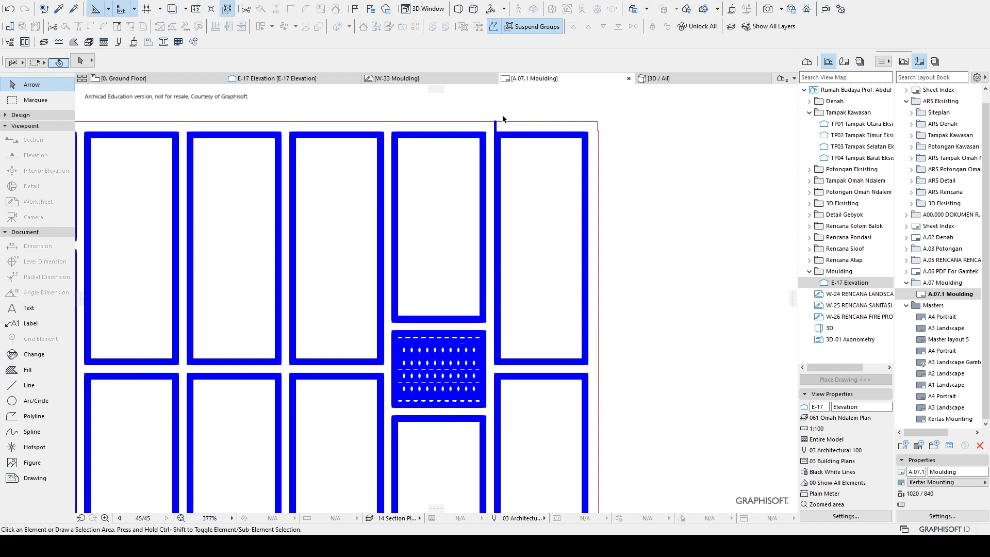
{"action": "scroll", "coordinate": [499, 124], "scroll_direction": "up", "scroll_amount": 8}
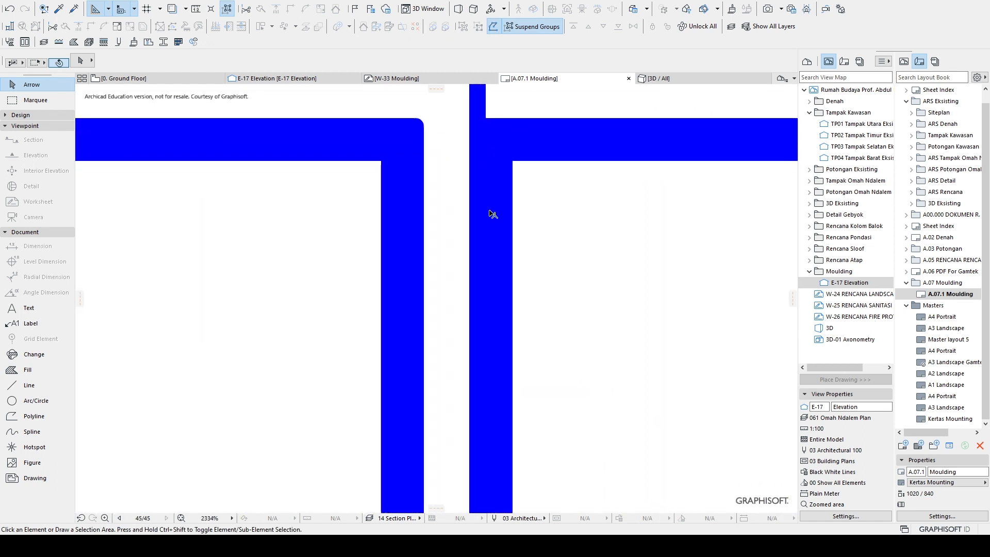
{"action": "scroll", "coordinate": [492, 213], "scroll_direction": "down", "scroll_amount": 5}
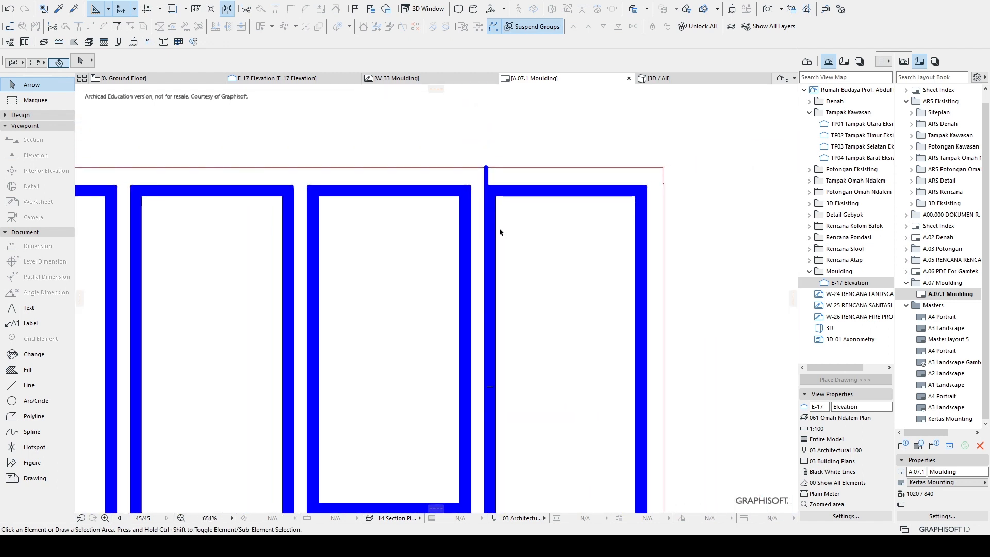
{"action": "left_click", "coordinate": [519, 167]}
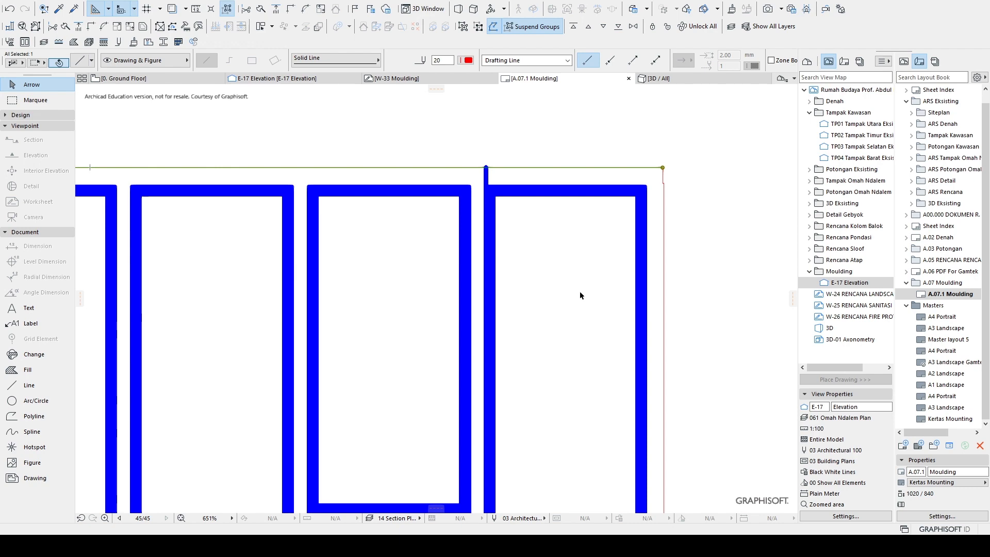
{"action": "left_click", "coordinate": [512, 215]}
{"action": "scroll", "coordinate": [515, 218], "scroll_direction": "down", "scroll_amount": 4}
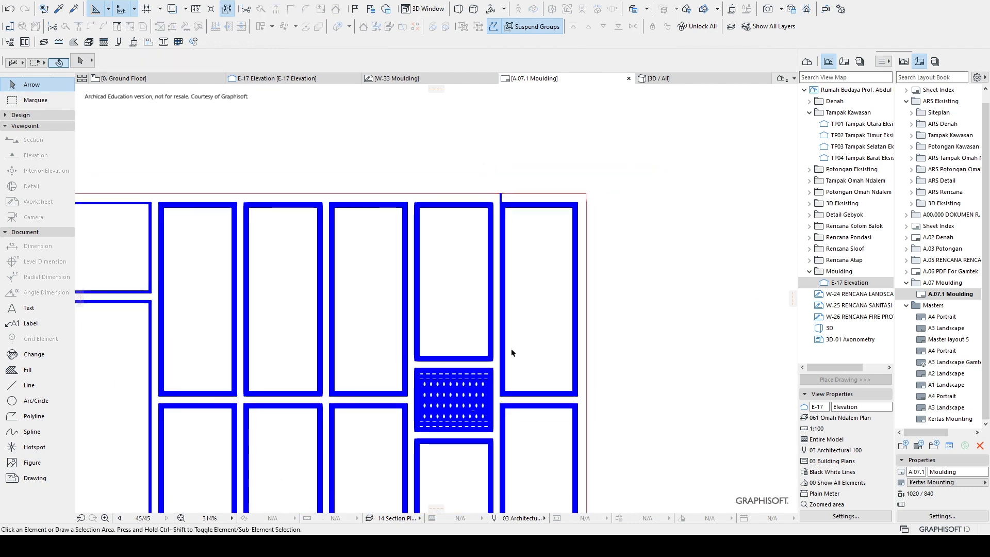
Step: Delete the dense bundle of vertical moulding lines along the left side of the far-right upper panel, keeping its outermost and innermost lines
{"action": "scroll", "coordinate": [513, 352], "scroll_direction": "up", "scroll_amount": 10}
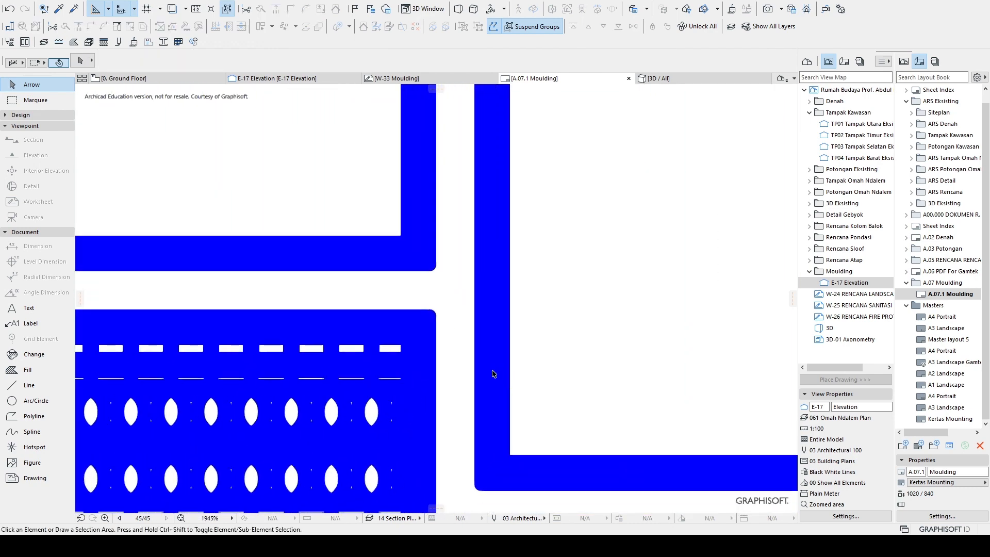
{"action": "left_click", "coordinate": [492, 373]}
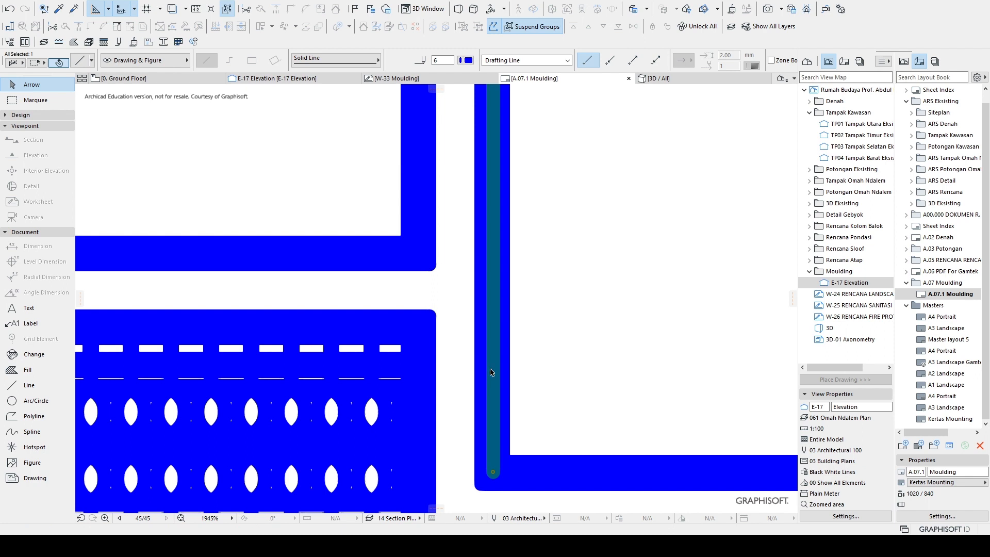
{"action": "left_click", "coordinate": [481, 369]}
{"action": "left_click", "coordinate": [597, 342]}
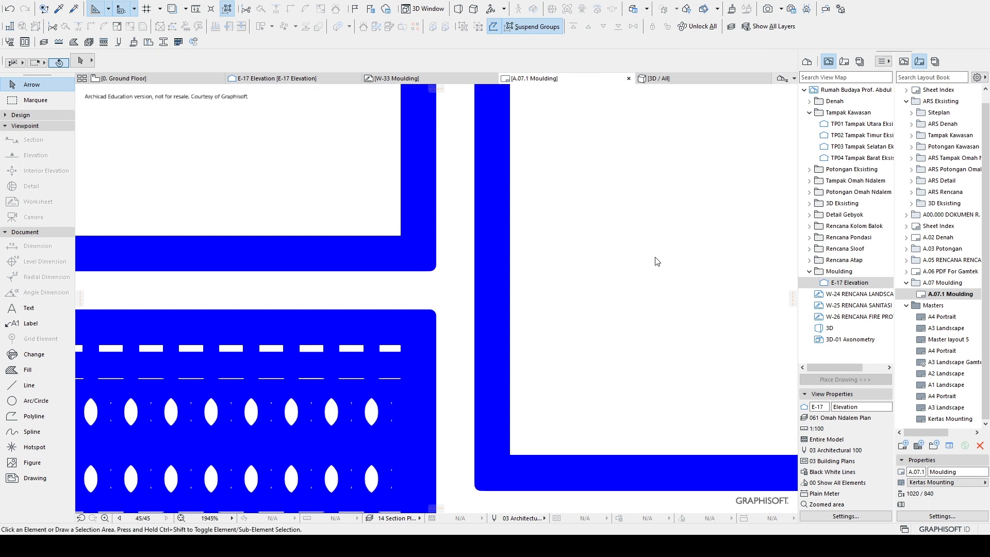
{"action": "scroll", "coordinate": [500, 323], "scroll_direction": "up", "scroll_amount": 3}
{"action": "left_click", "coordinate": [503, 334]}
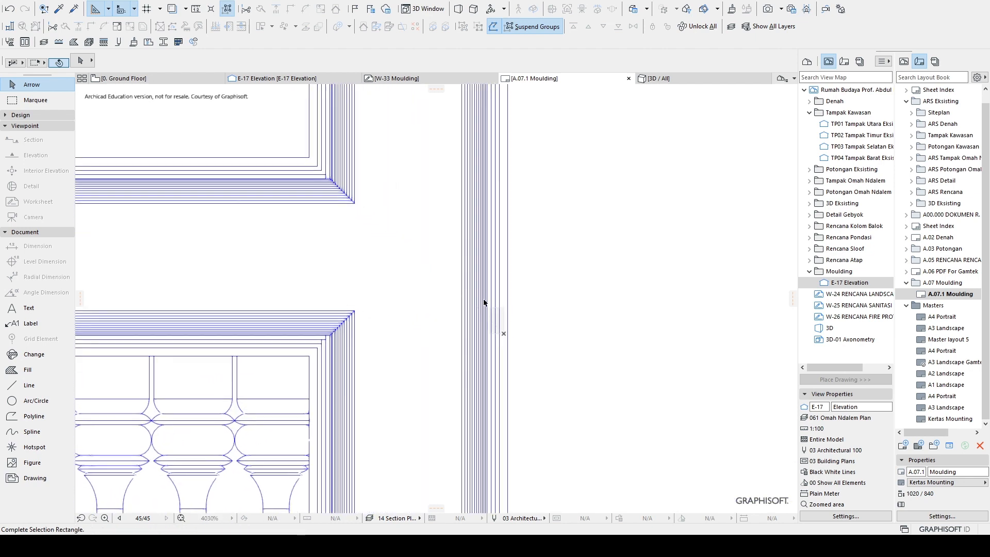
{"action": "scroll", "coordinate": [462, 277], "scroll_direction": "up", "scroll_amount": 3}
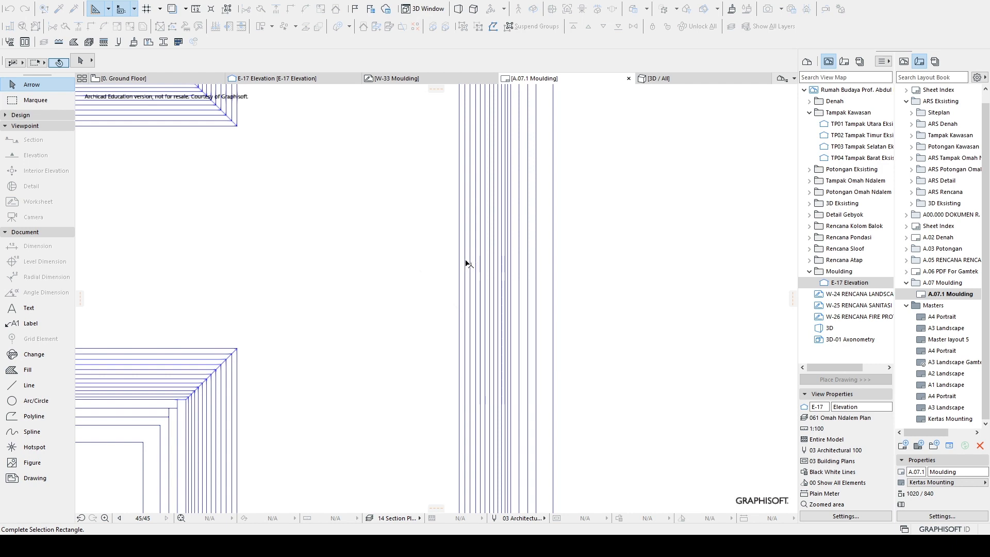
{"action": "left_click", "coordinate": [465, 258]}
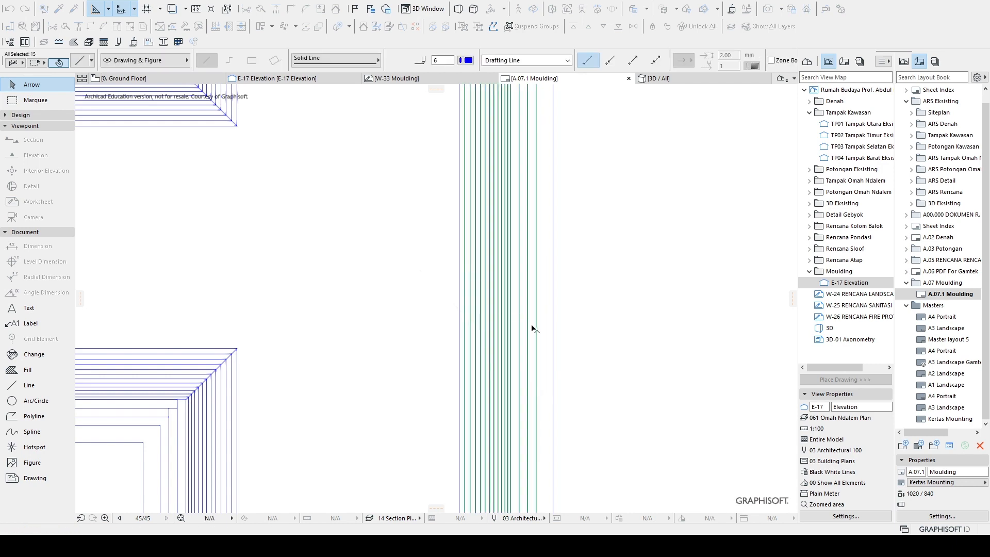
{"action": "key", "text": "Delete"}
{"action": "scroll", "coordinate": [488, 270], "scroll_direction": "down", "scroll_amount": 6}
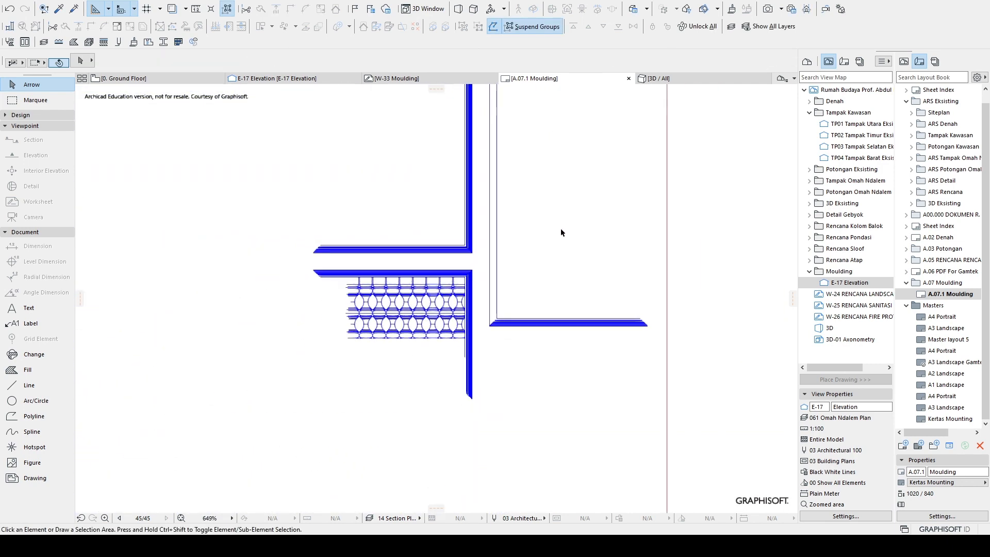
{"action": "middle_click_drag", "start_coordinate": [487, 170], "coordinate": [449, 318]}
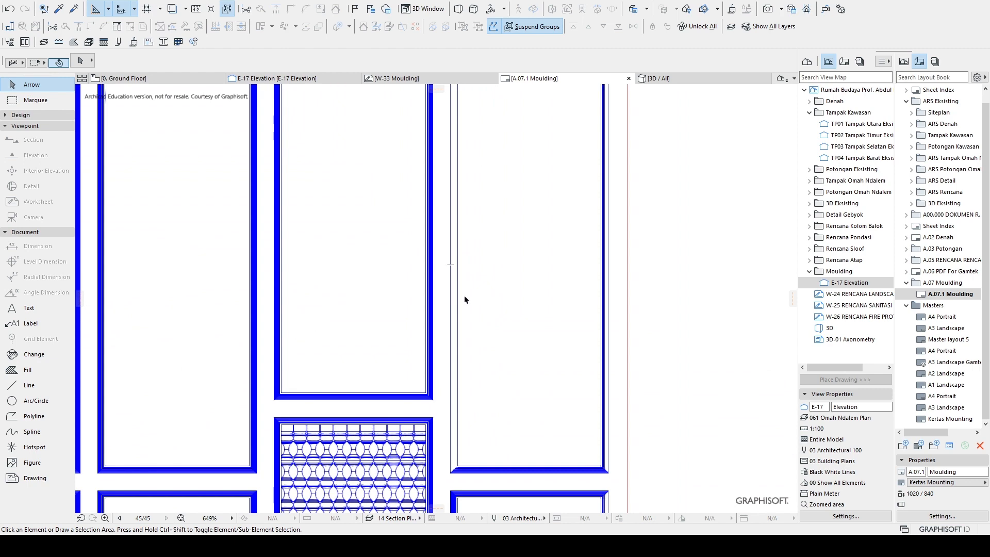
{"action": "scroll", "coordinate": [464, 300], "scroll_direction": "down", "scroll_amount": 4}
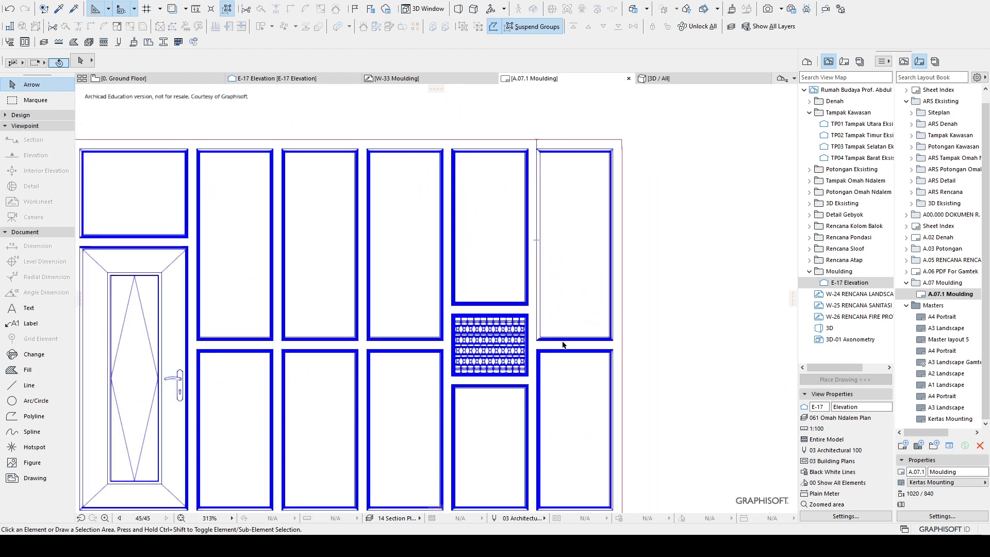
Step: Check the pen of the short horizontal segment at the upper-right corner of the wall outline
{"action": "scroll", "coordinate": [565, 141], "scroll_direction": "up", "scroll_amount": 8}
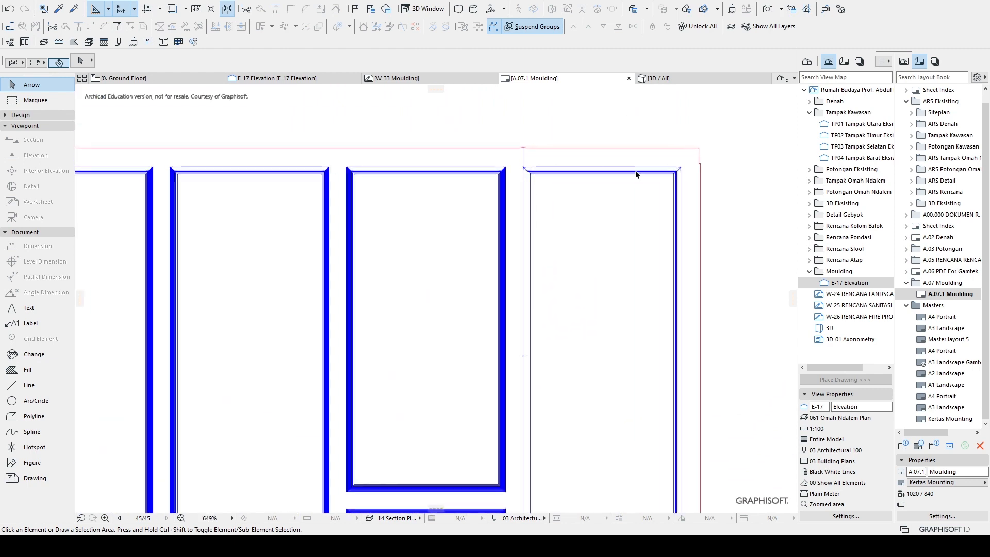
{"action": "scroll", "coordinate": [599, 181], "scroll_direction": "up", "scroll_amount": 7}
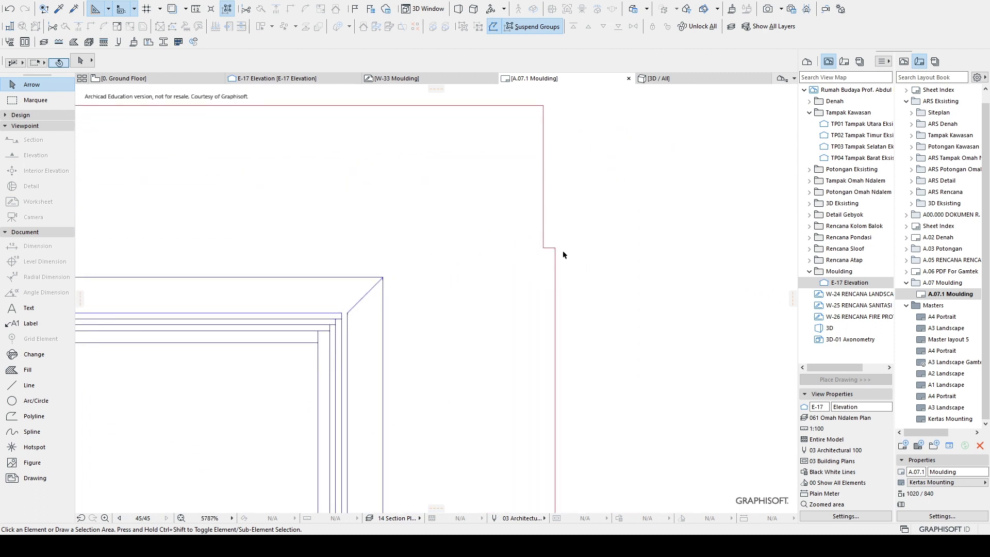
{"action": "left_click", "coordinate": [548, 247]}
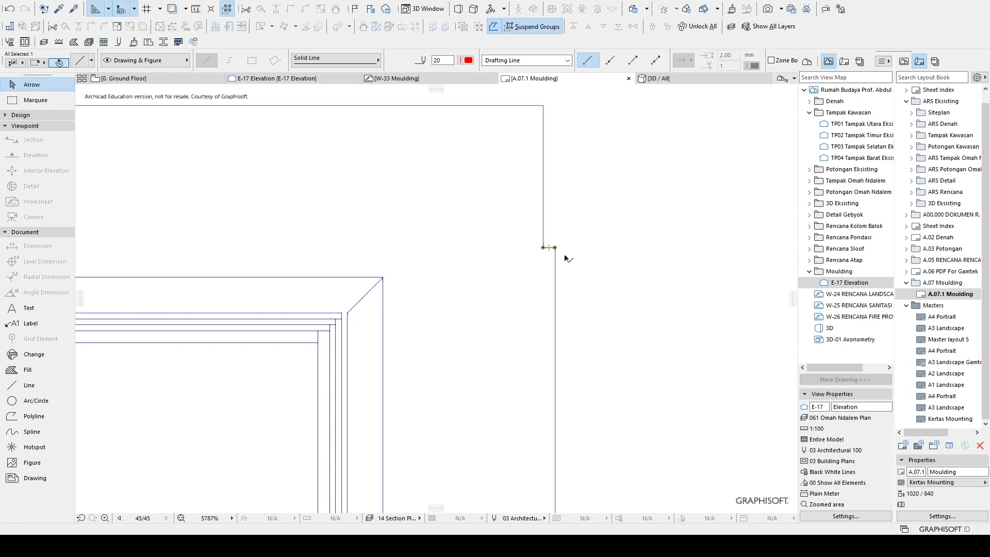
{"action": "key", "text": "Escape"}
{"action": "scroll", "coordinate": [576, 237], "scroll_direction": "down", "scroll_amount": 19}
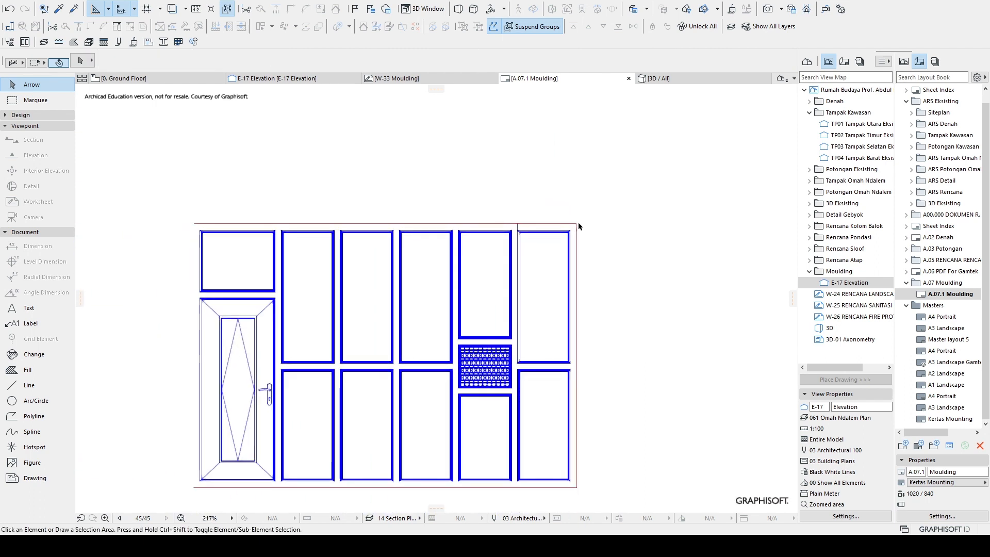
{"action": "middle_click_drag", "start_coordinate": [590, 229], "coordinate": [581, 203]}
{"action": "scroll", "coordinate": [582, 203], "scroll_direction": "up", "scroll_amount": 2}
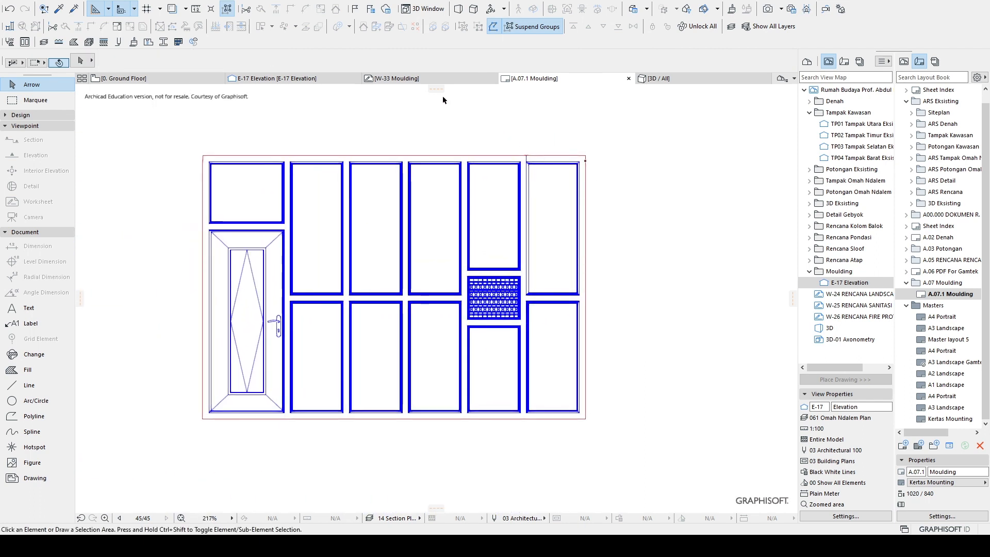
Step: Examine the panel frames, mitred corners and door of the middle elevation in the W-33 Moulding worksheet
{"action": "left_click", "coordinate": [407, 78]}
{"action": "scroll", "coordinate": [252, 208], "scroll_direction": "up", "scroll_amount": 5}
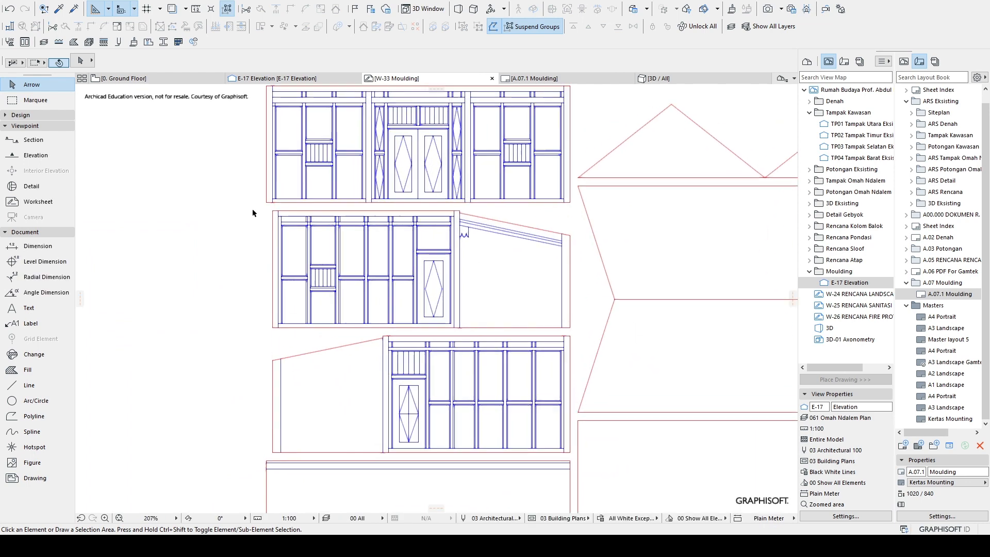
{"action": "scroll", "coordinate": [248, 203], "scroll_direction": "up", "scroll_amount": 6}
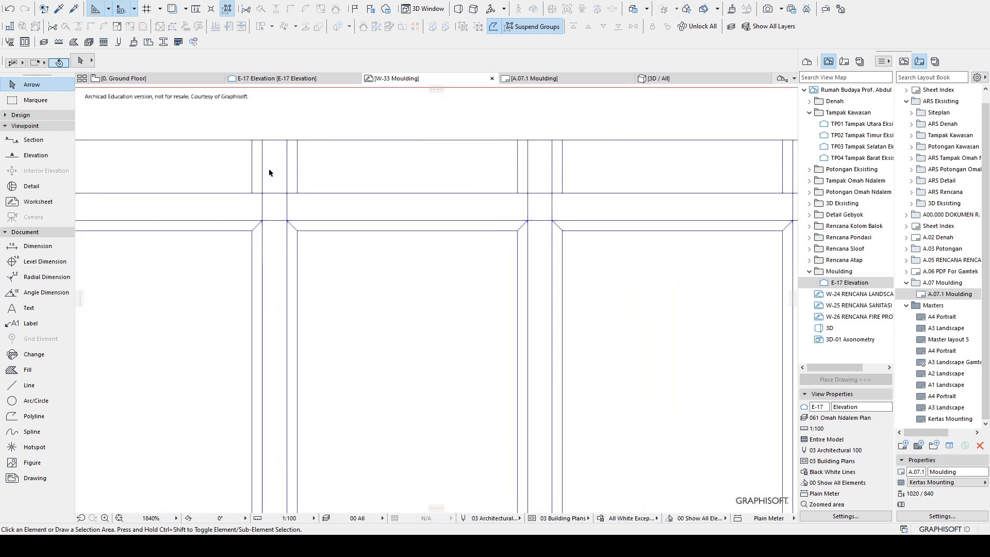
{"action": "scroll", "coordinate": [268, 169], "scroll_direction": "down", "scroll_amount": 4}
{"action": "scroll", "coordinate": [298, 183], "scroll_direction": "up", "scroll_amount": 3}
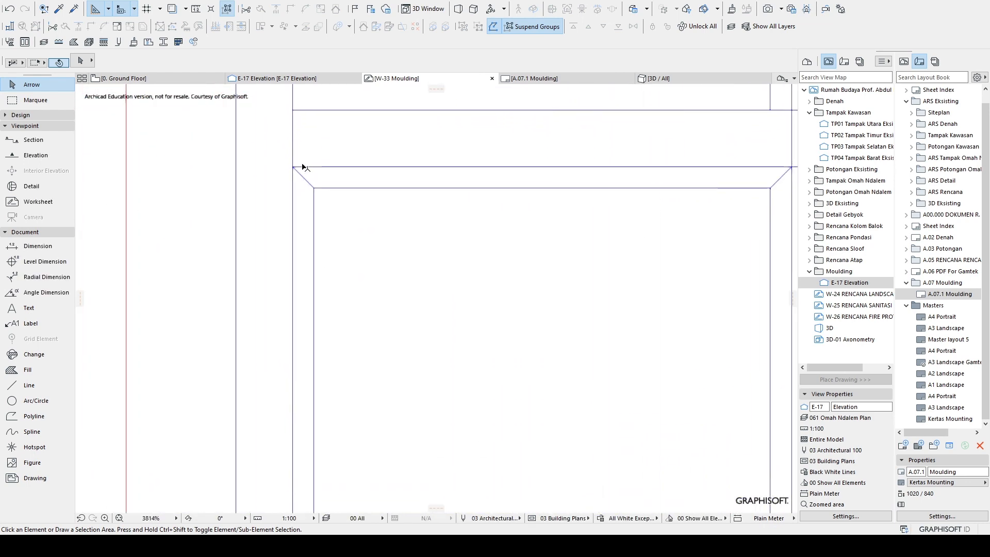
{"action": "scroll", "coordinate": [304, 232], "scroll_direction": "down", "scroll_amount": 5}
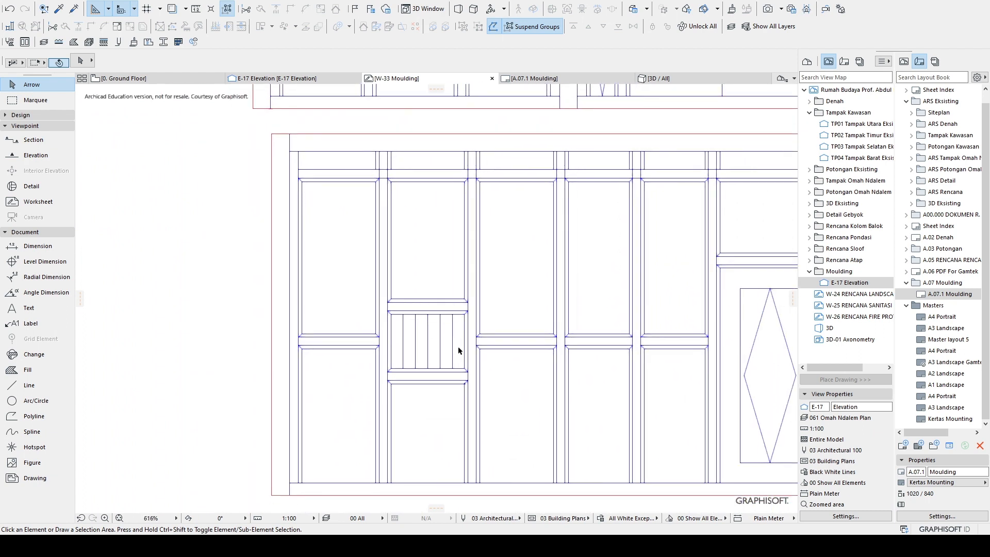
{"action": "middle_click_drag", "start_coordinate": [524, 301], "coordinate": [347, 287]}
{"action": "scroll", "coordinate": [456, 330], "scroll_direction": "up", "scroll_amount": 10}
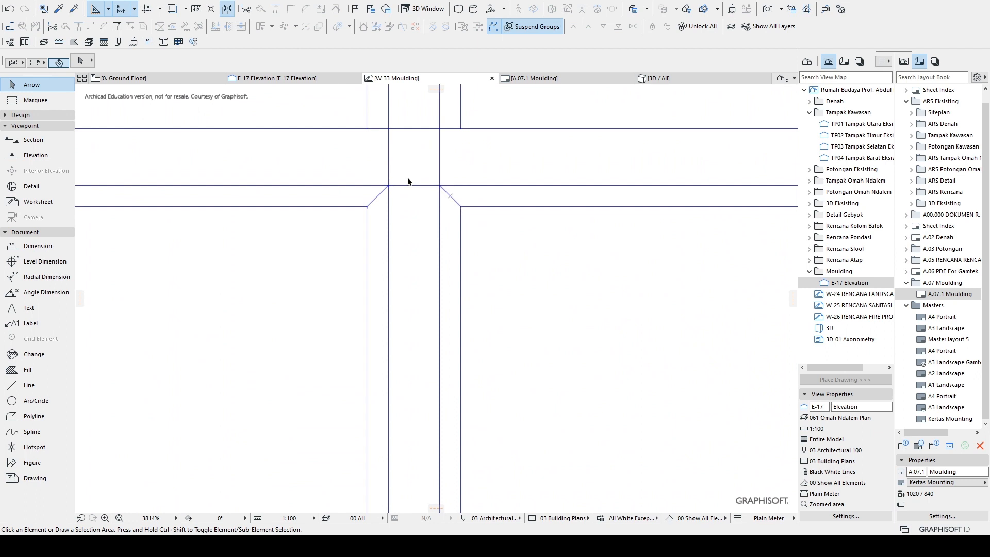
{"action": "scroll", "coordinate": [407, 181], "scroll_direction": "down", "scroll_amount": 9}
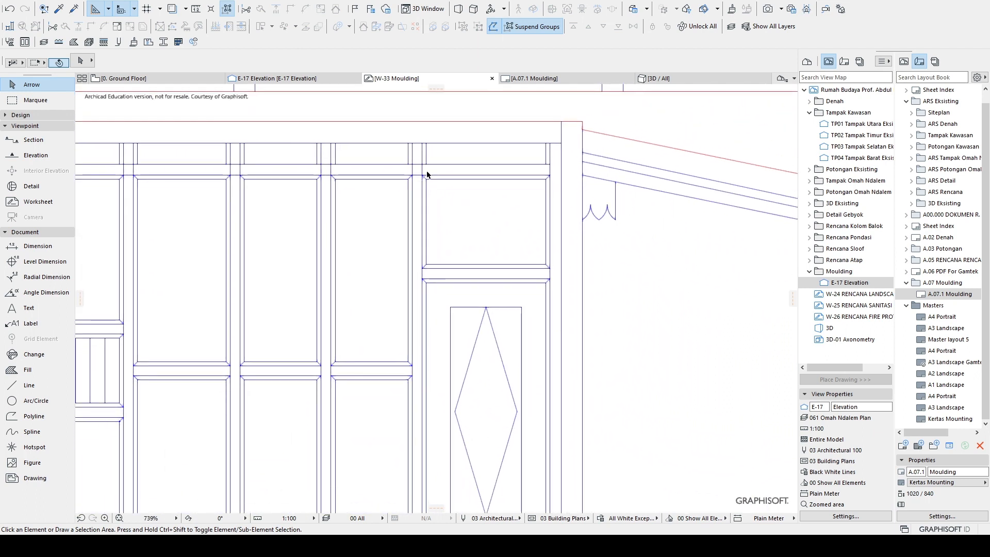
{"action": "scroll", "coordinate": [446, 227], "scroll_direction": "down", "scroll_amount": 4}
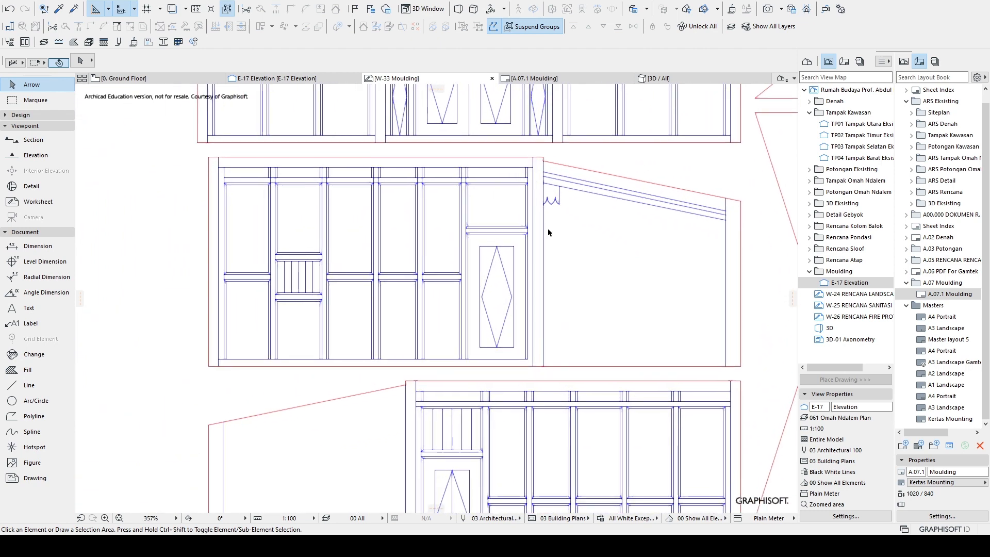
Step: Copy the whole middle elevation from W-33 Moulding and paste it onto the A.07.1 layout, to the right of the E-17 wall
{"action": "middle_click_drag", "start_coordinate": [575, 227], "coordinate": [543, 254]}
{"action": "left_click_drag", "start_coordinate": [719, 399], "coordinate": [163, 182]}
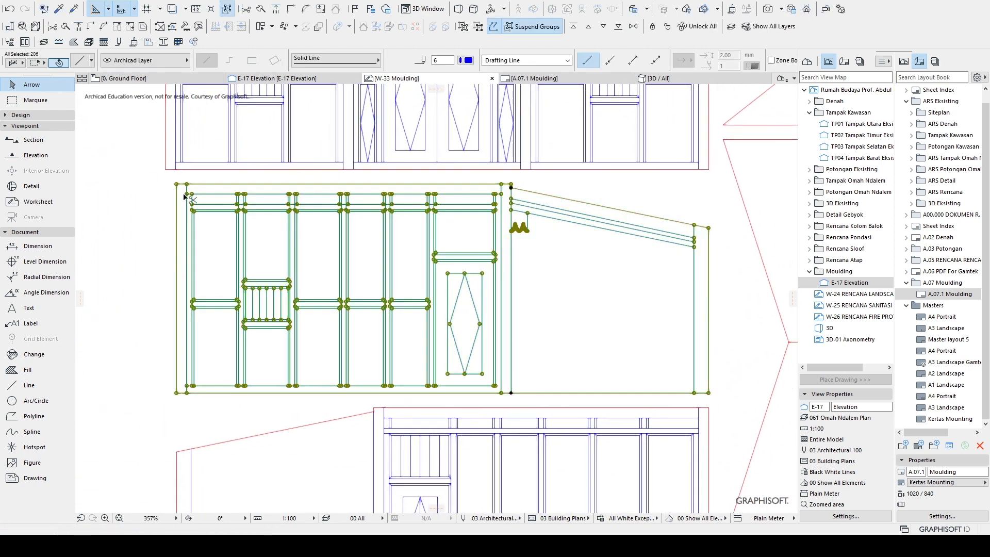
{"action": "left_click", "coordinate": [547, 79]}
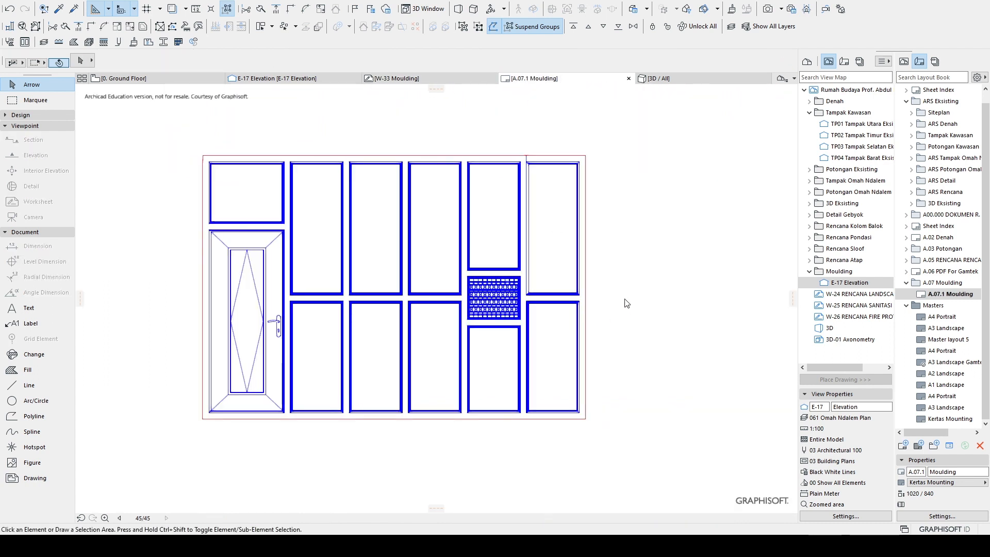
{"action": "scroll", "coordinate": [613, 251], "scroll_direction": "down", "scroll_amount": 5}
{"action": "middle_click_drag", "start_coordinate": [661, 250], "coordinate": [553, 266]}
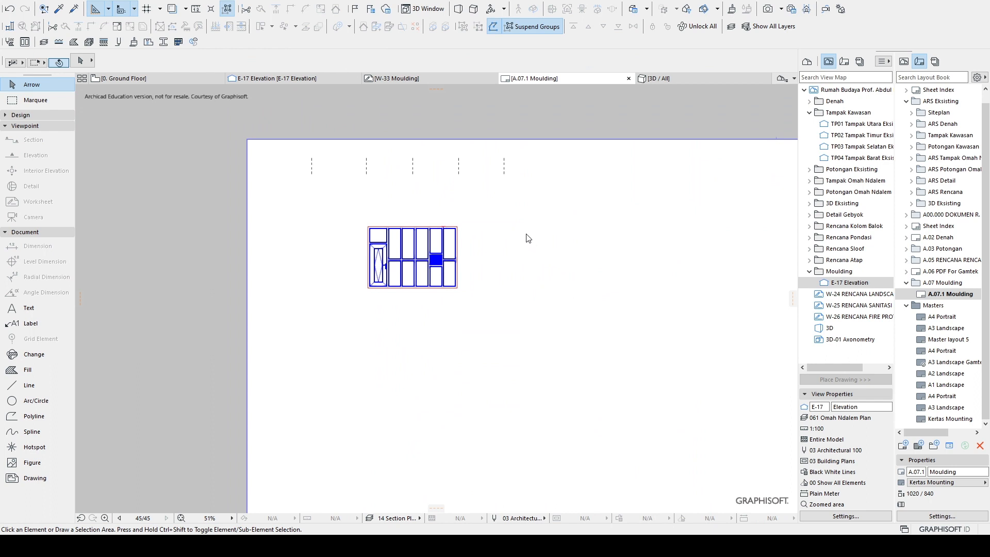
{"action": "key", "text": "ctrl+v"}
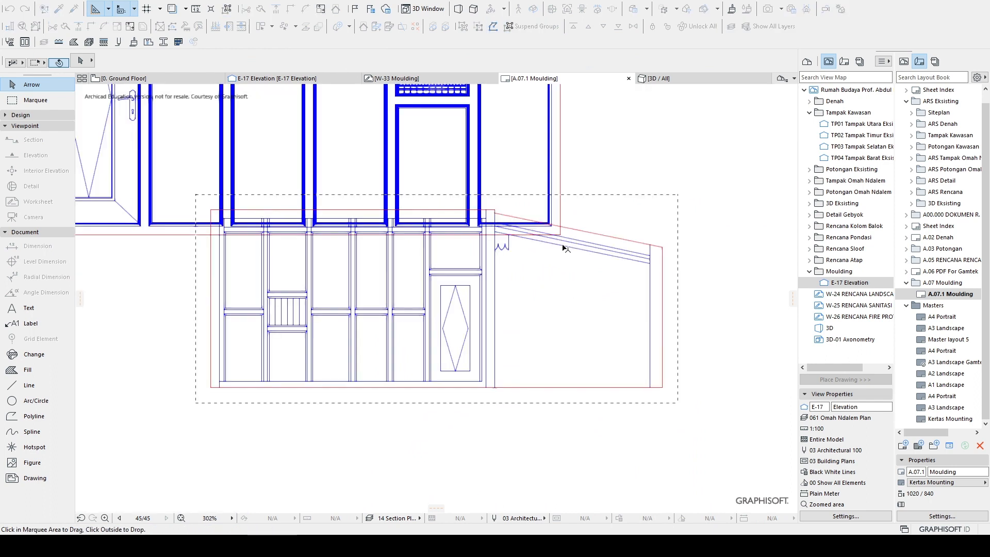
{"action": "scroll", "coordinate": [532, 257], "scroll_direction": "down", "scroll_amount": 4}
{"action": "left_click", "coordinate": [517, 278]}
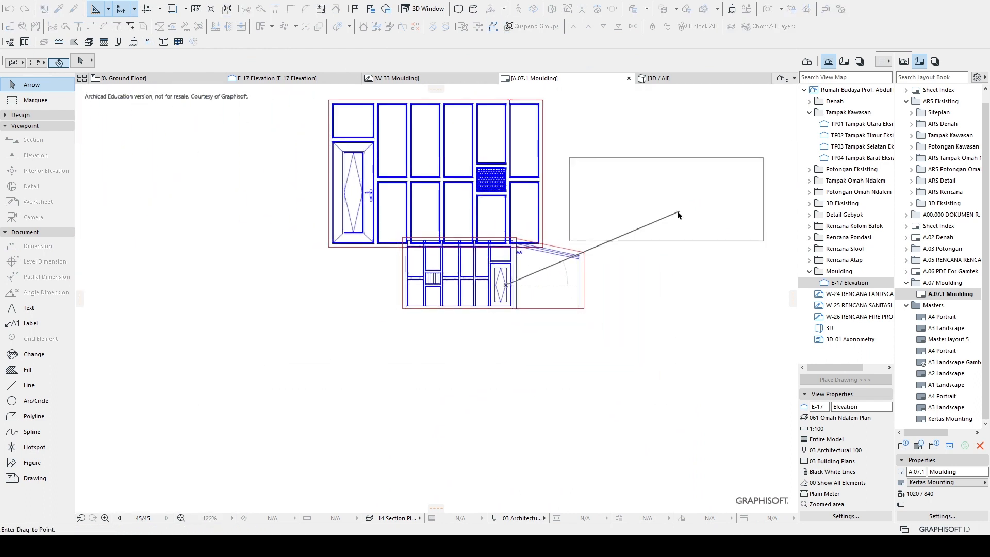
{"action": "left_click", "coordinate": [690, 206]}
{"action": "left_click", "coordinate": [694, 291]}
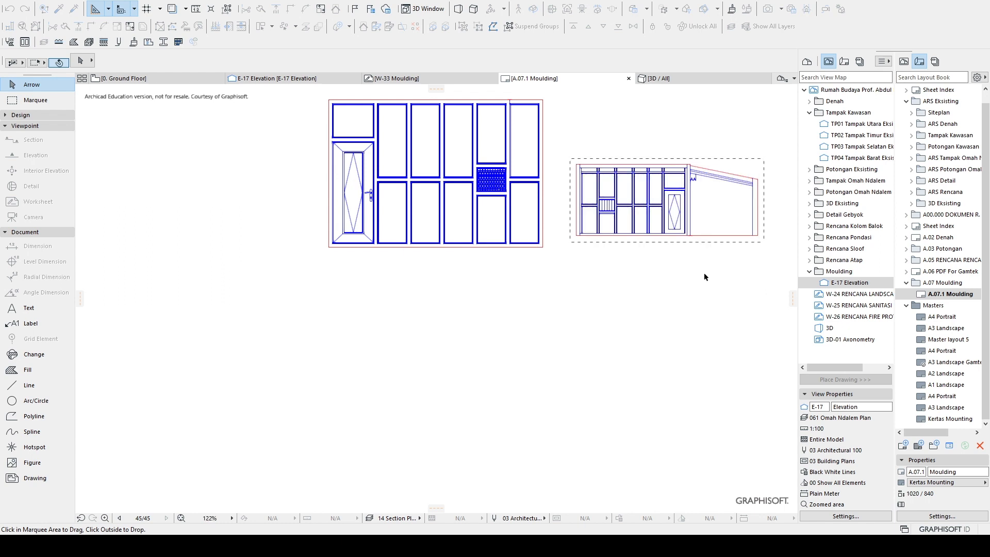
Step: Delete the leftover dashed vertical lines above the two elevations on the A.07.1 layout
{"action": "scroll", "coordinate": [592, 342], "scroll_direction": "up", "scroll_amount": 3}
{"action": "scroll", "coordinate": [520, 289], "scroll_direction": "down", "scroll_amount": 7}
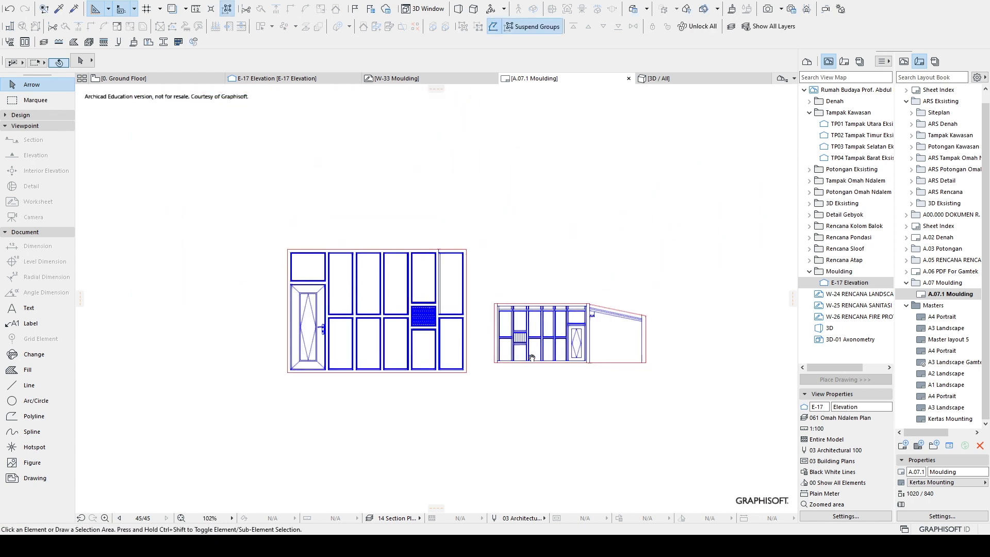
{"action": "left_click_drag", "start_coordinate": [602, 217], "coordinate": [243, 144]}
{"action": "key", "text": "Delete"}
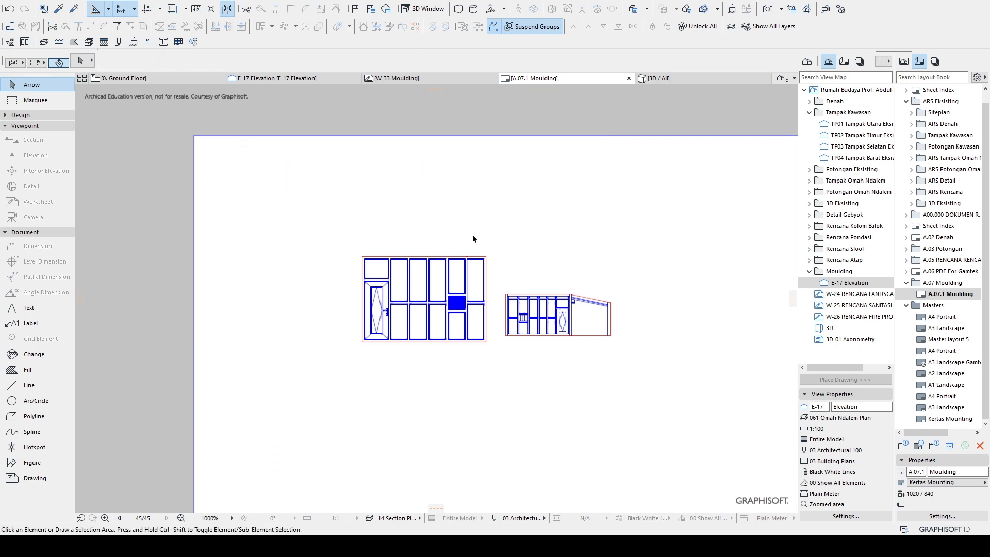
{"action": "scroll", "coordinate": [576, 315], "scroll_direction": "up", "scroll_amount": 5}
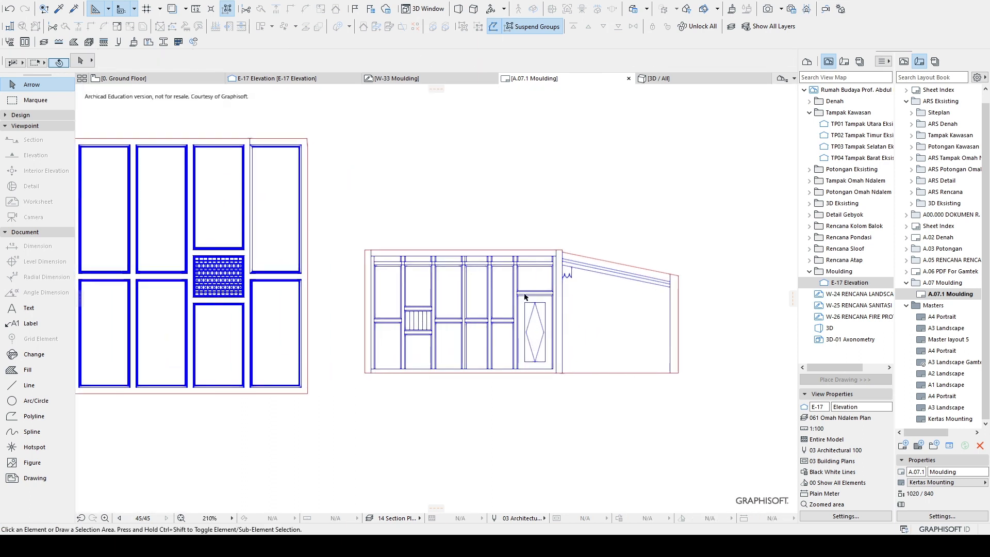
Step: Compare the pasted elevation on the A.07.1 layout with its source in the W-33 Moulding worksheet
{"action": "scroll", "coordinate": [419, 265], "scroll_direction": "down", "scroll_amount": 5}
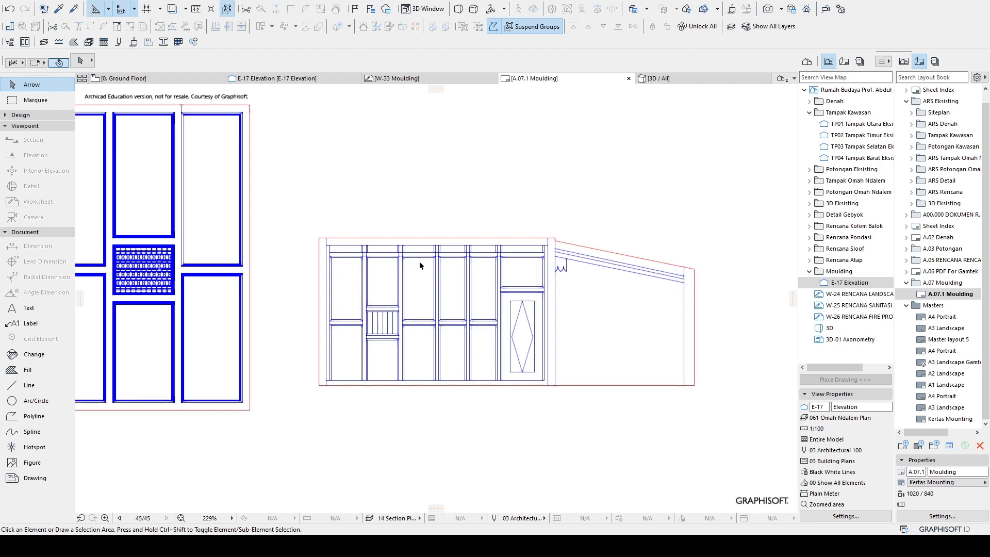
{"action": "scroll", "coordinate": [400, 262], "scroll_direction": "up", "scroll_amount": 4}
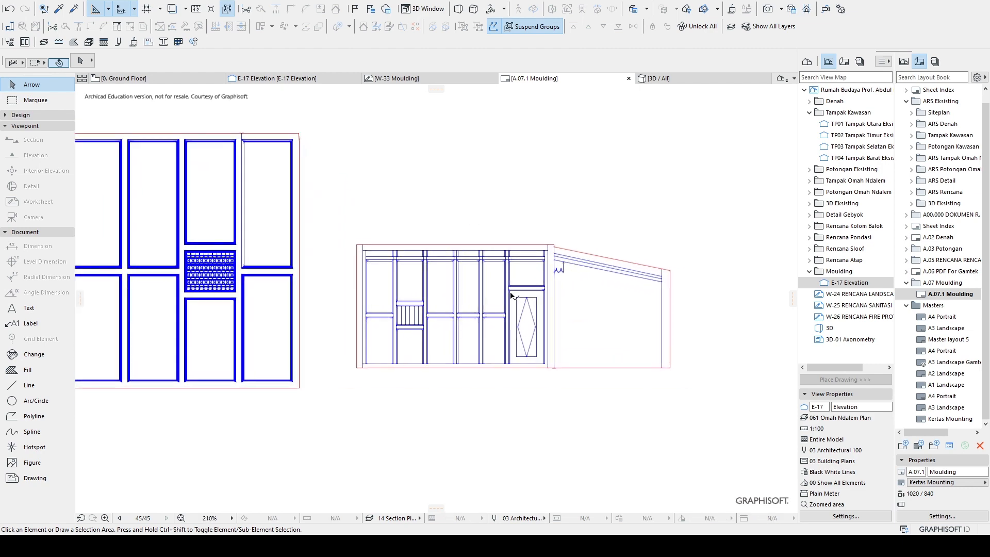
{"action": "scroll", "coordinate": [625, 288], "scroll_direction": "down", "scroll_amount": 3}
{"action": "left_click", "coordinate": [485, 78]}
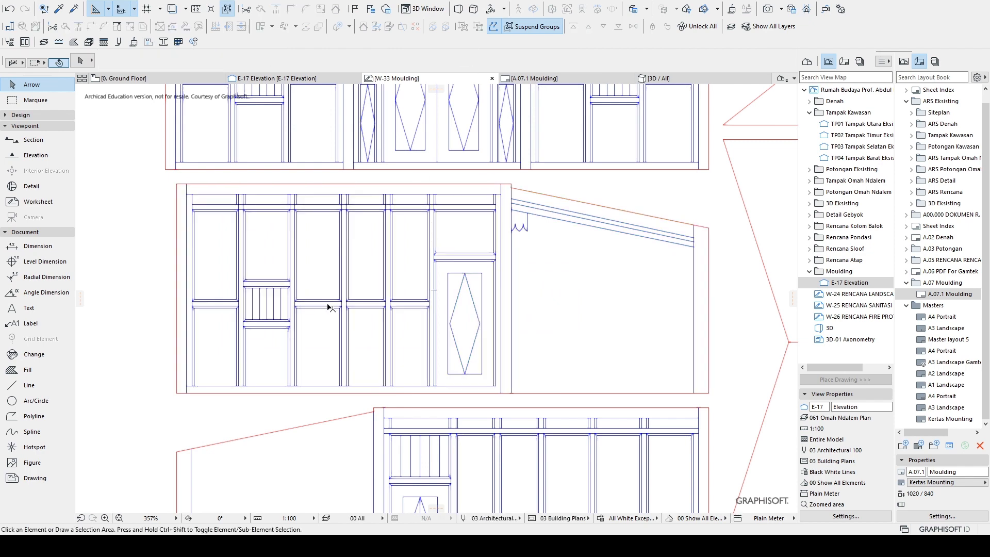
{"action": "left_click", "coordinate": [586, 77]}
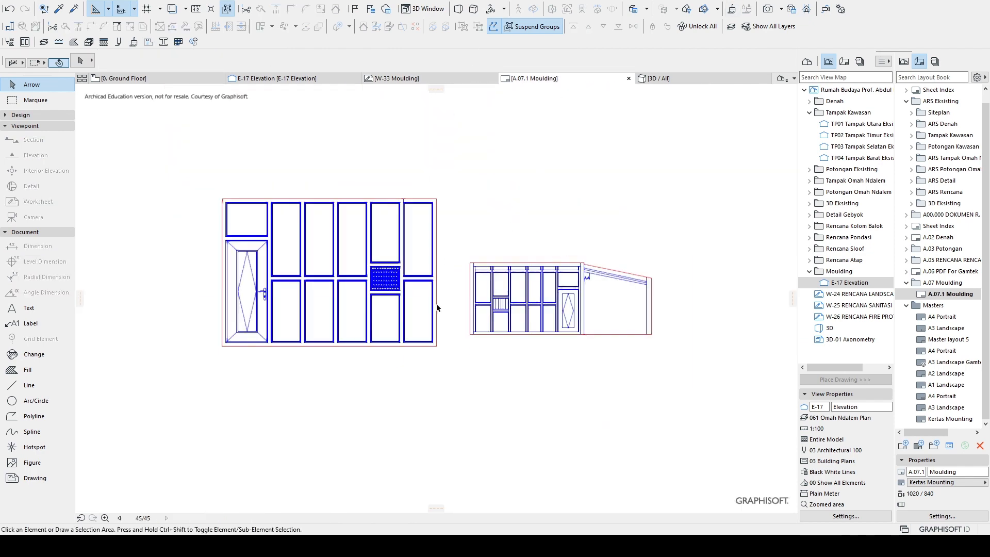
{"action": "left_click", "coordinate": [413, 80]}
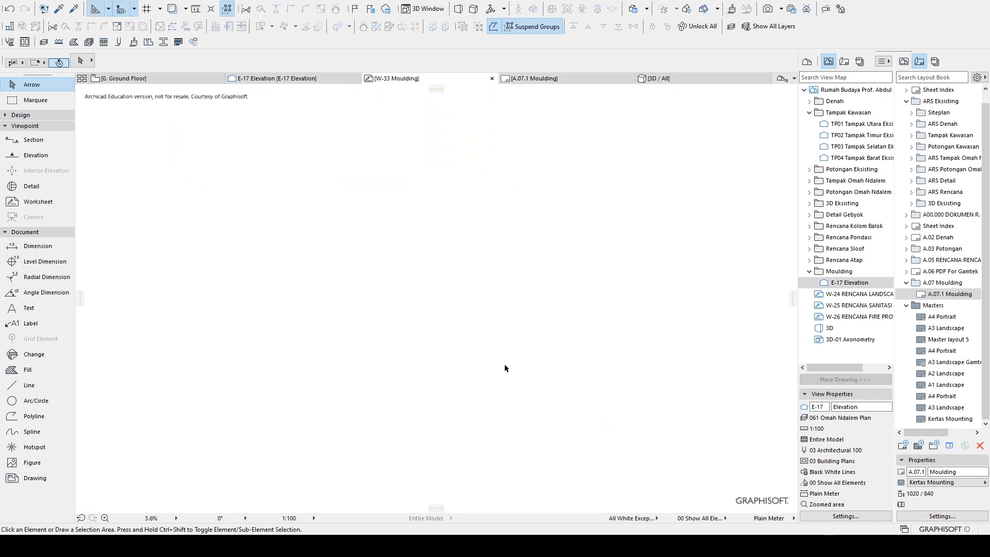
{"action": "left_click", "coordinate": [598, 77]}
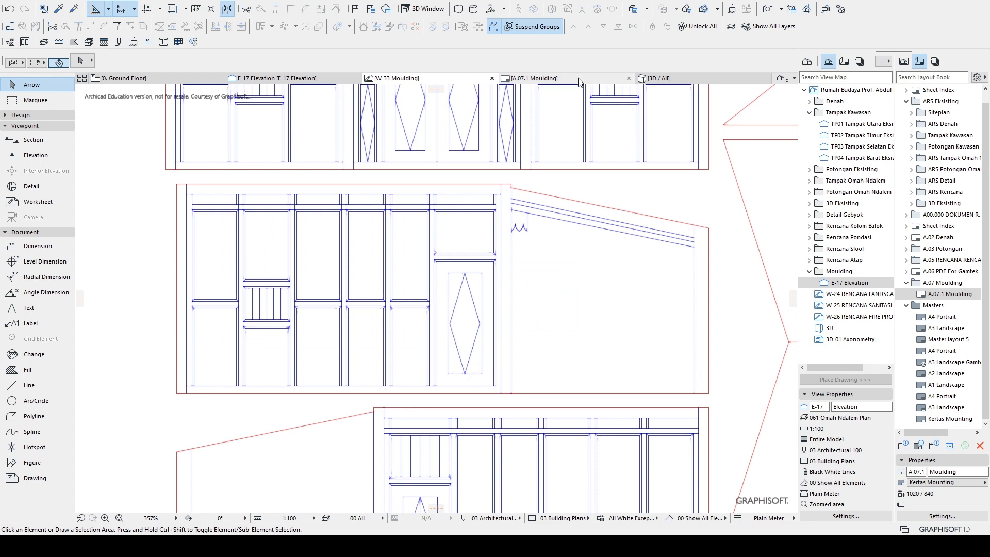
{"action": "scroll", "coordinate": [387, 276], "scroll_direction": "down", "scroll_amount": 5}
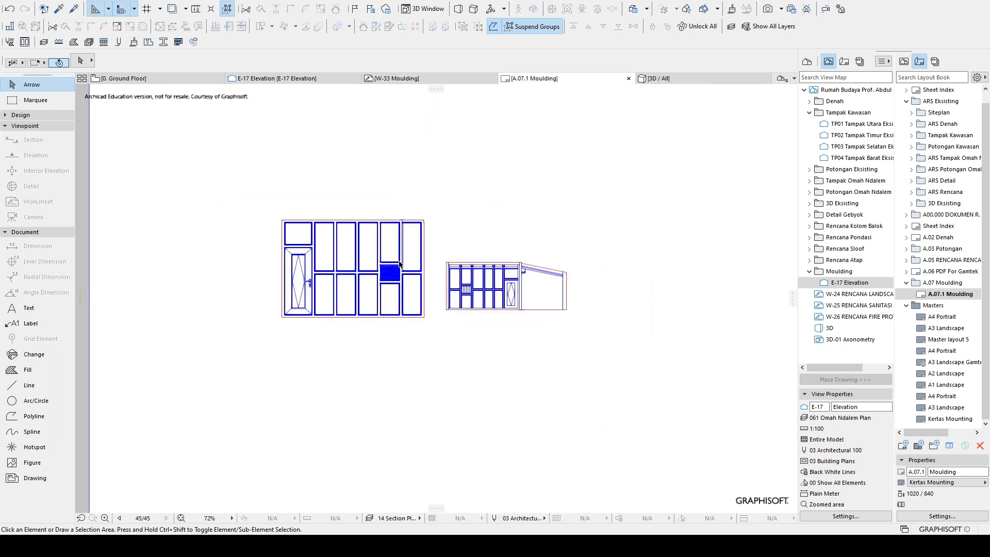
{"action": "scroll", "coordinate": [410, 280], "scroll_direction": "up", "scroll_amount": 5}
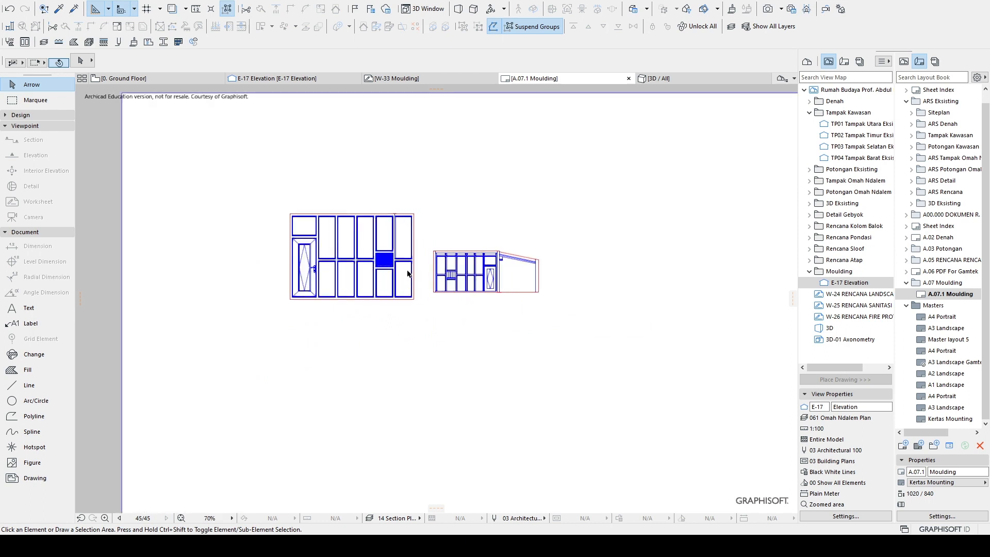
Step: Examine the lattice panel of the E-17 elevation and its turned ornament lines at close range
{"action": "mouse_move", "coordinate": [217, 159]}
{"action": "left_mouse_down"}
{"action": "mouse_move", "coordinate": [442, 359]}
{"action": "mouse_move", "coordinate": [433, 338]}
{"action": "left_mouse_up"}
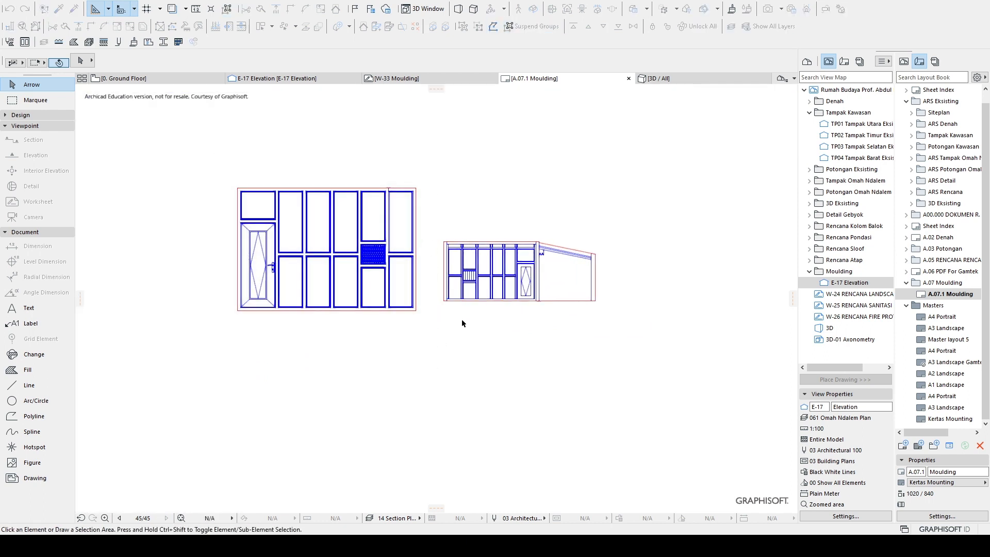
{"action": "mouse_move", "coordinate": [436, 222]}
{"action": "left_mouse_down"}
{"action": "mouse_move", "coordinate": [628, 334]}
{"action": "mouse_move", "coordinate": [622, 326]}
{"action": "left_mouse_up"}
{"action": "scroll", "coordinate": [438, 268], "scroll_direction": "up", "scroll_amount": 5}
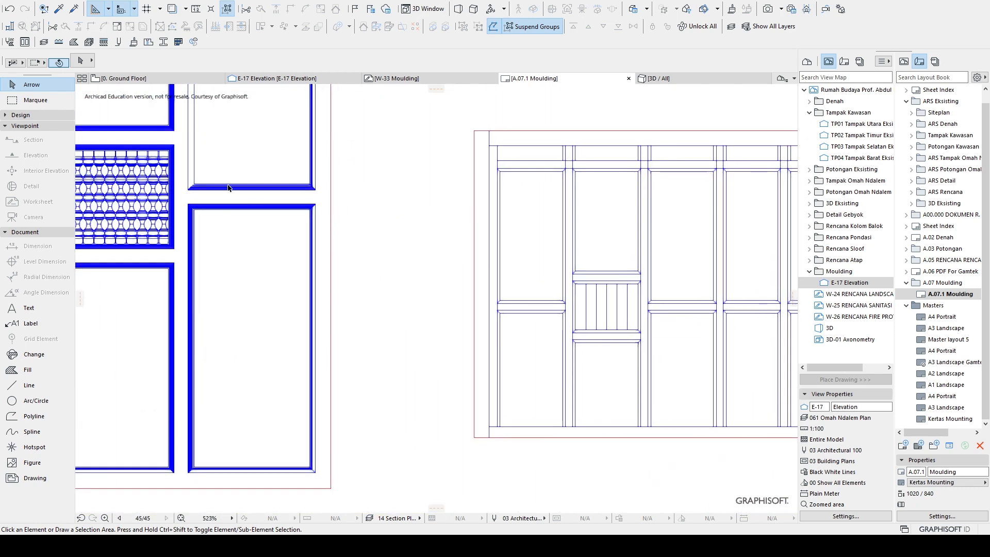
{"action": "scroll", "coordinate": [229, 188], "scroll_direction": "up", "scroll_amount": 8}
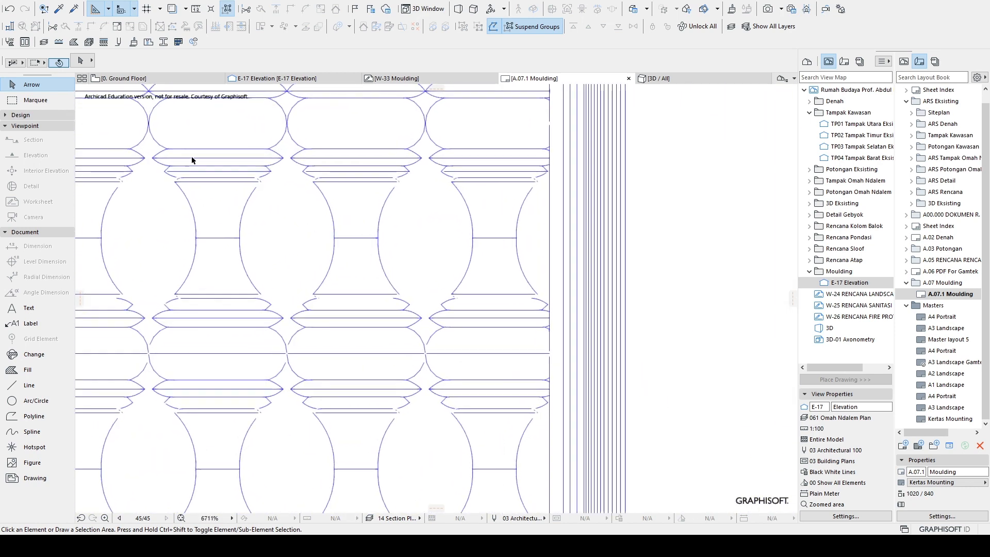
{"action": "scroll", "coordinate": [273, 187], "scroll_direction": "down", "scroll_amount": 4}
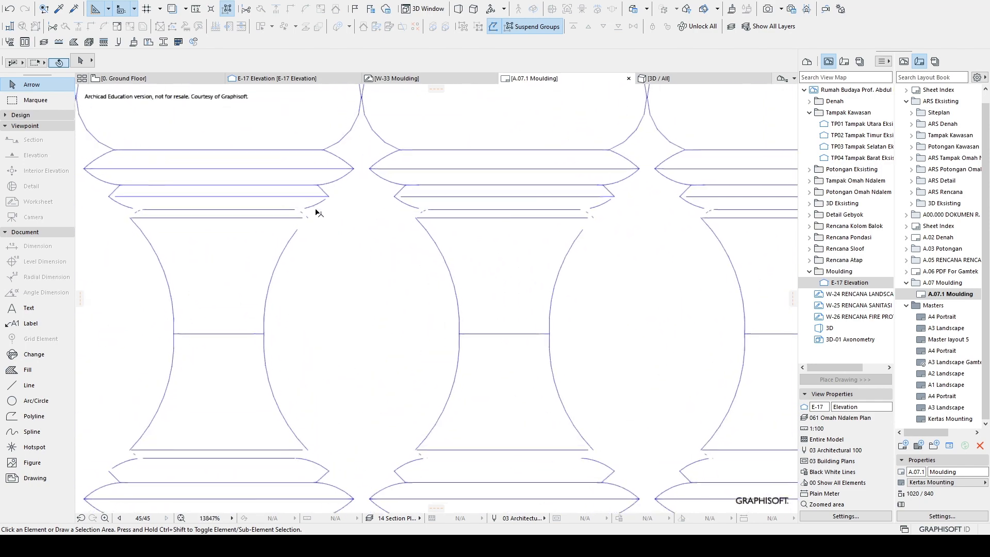
{"action": "scroll", "coordinate": [311, 205], "scroll_direction": "down", "scroll_amount": 4}
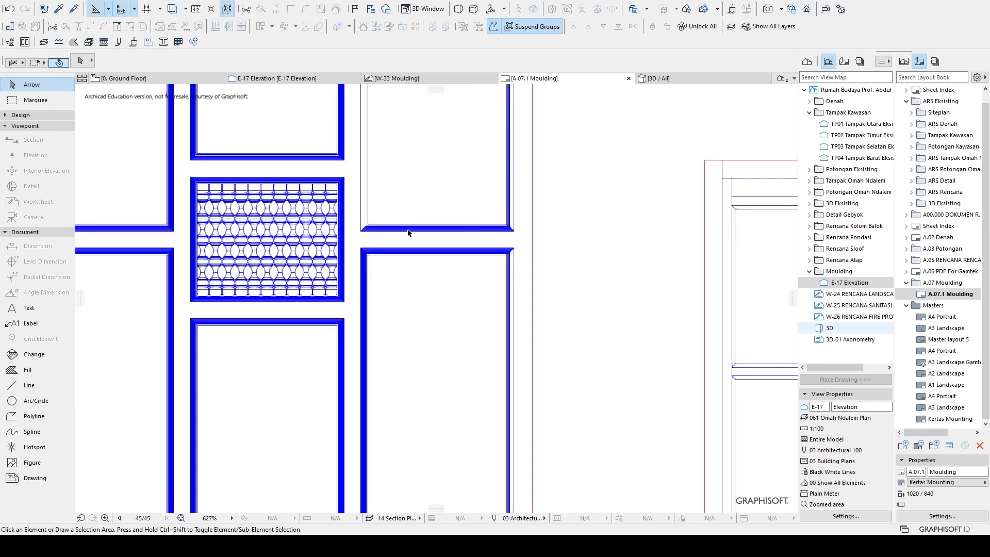
{"action": "scroll", "coordinate": [439, 229], "scroll_direction": "down", "scroll_amount": 4}
Step: Check the line properties of the first vertical slat in the slatted panel of the pasted W-33 elevation
{"action": "scroll", "coordinate": [558, 258], "scroll_direction": "up", "scroll_amount": 6}
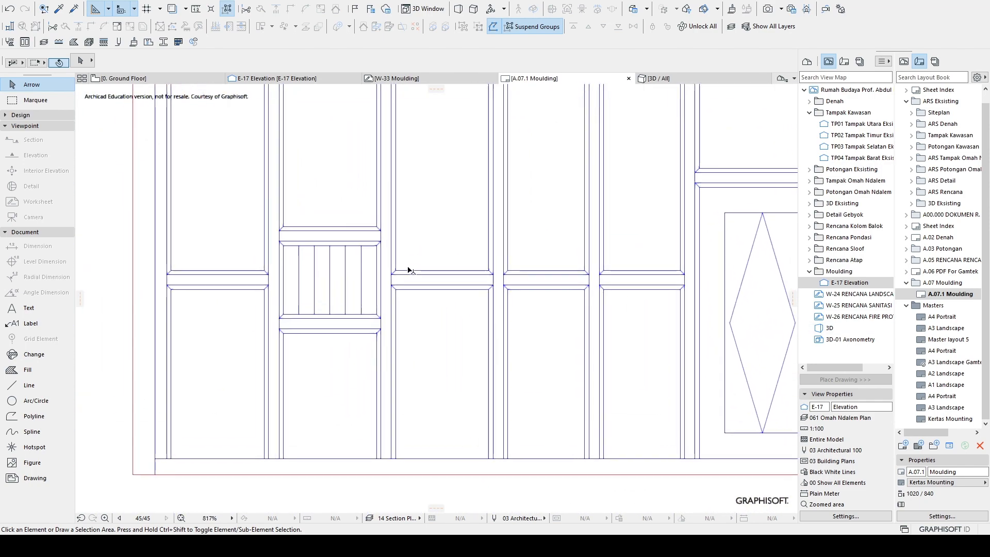
{"action": "scroll", "coordinate": [431, 245], "scroll_direction": "up", "scroll_amount": 1}
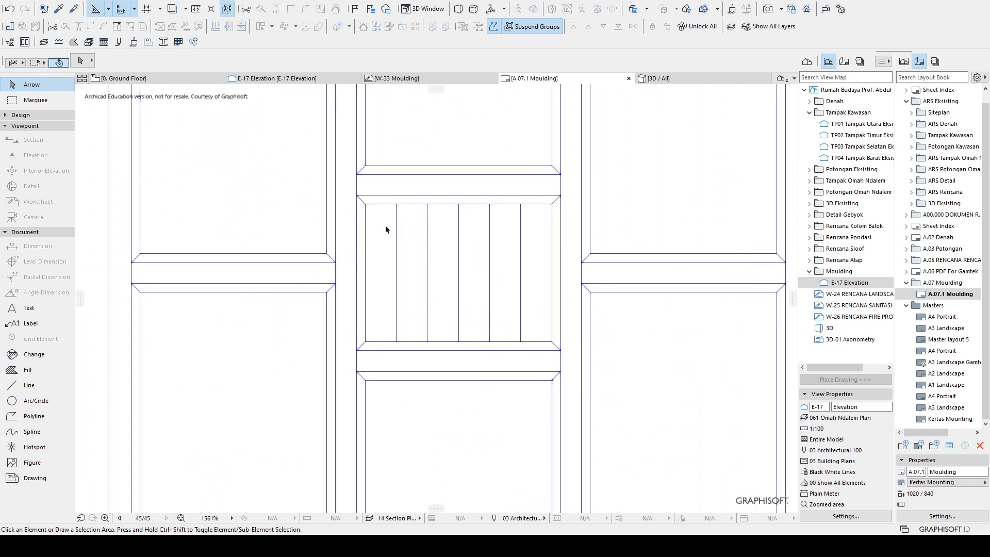
{"action": "left_click", "coordinate": [393, 237]}
{"action": "left_click", "coordinate": [398, 241]}
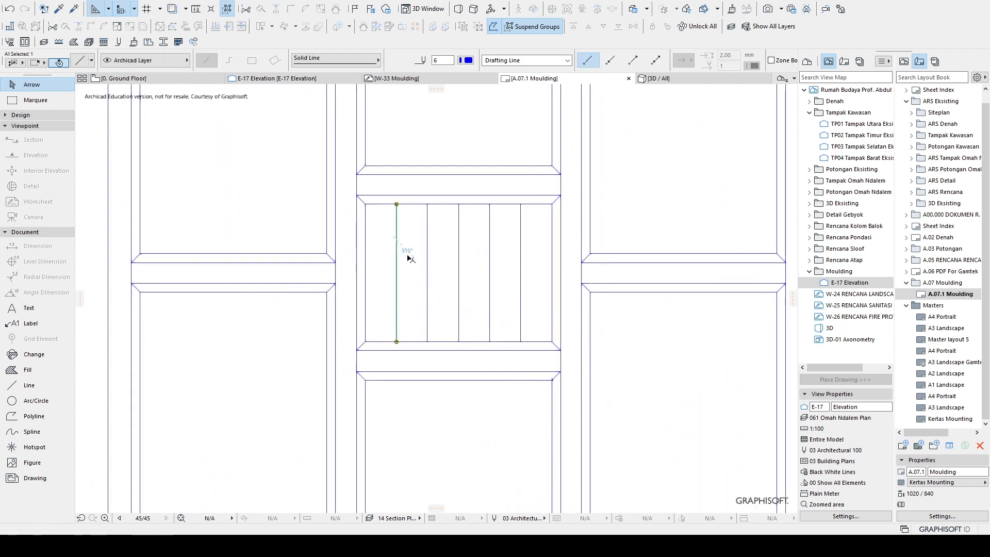
{"action": "key", "text": "Escape"}
{"action": "scroll", "coordinate": [411, 247], "scroll_direction": "down", "scroll_amount": 5}
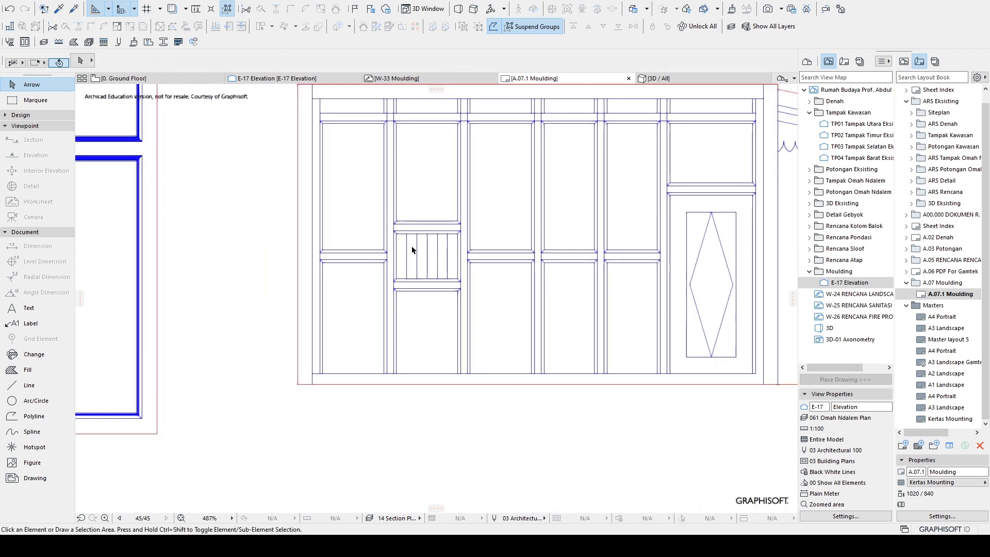
{"action": "middle_click_drag", "start_coordinate": [414, 246], "coordinate": [452, 242]}
{"action": "scroll", "coordinate": [561, 232], "scroll_direction": "up", "scroll_amount": 4}
{"action": "scroll", "coordinate": [452, 242], "scroll_direction": "down", "scroll_amount": 5}
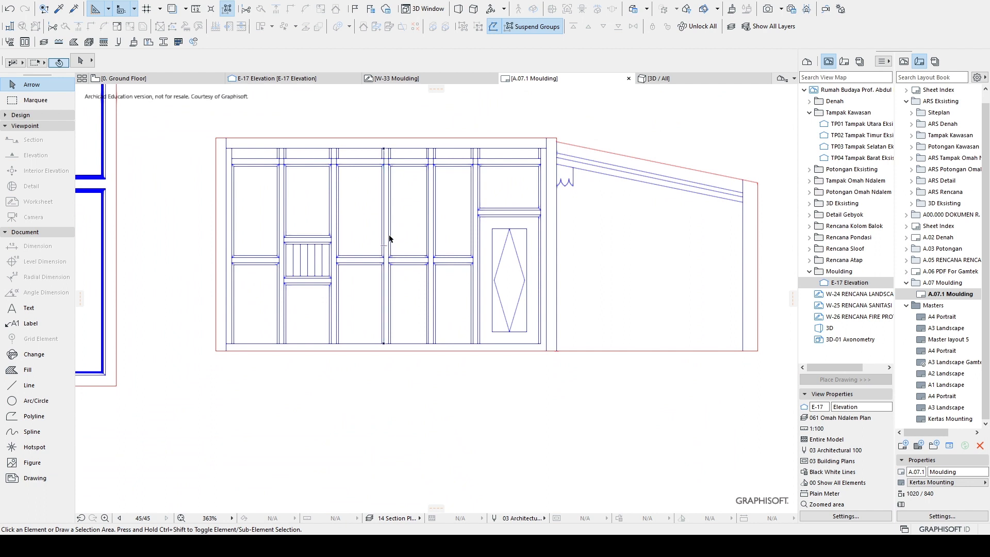
{"action": "scroll", "coordinate": [391, 238], "scroll_direction": "down", "scroll_amount": 3}
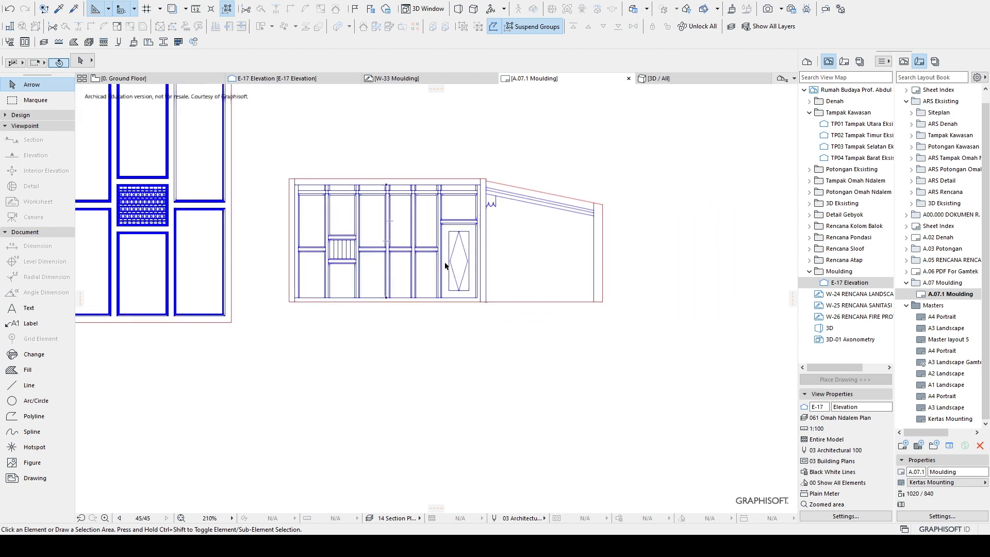
Step: Compare the detailed E-17 lattice panel and frames with the simplified panels of the pasted W-33 elevation
{"action": "middle_click_drag", "start_coordinate": [431, 233], "coordinate": [506, 313]}
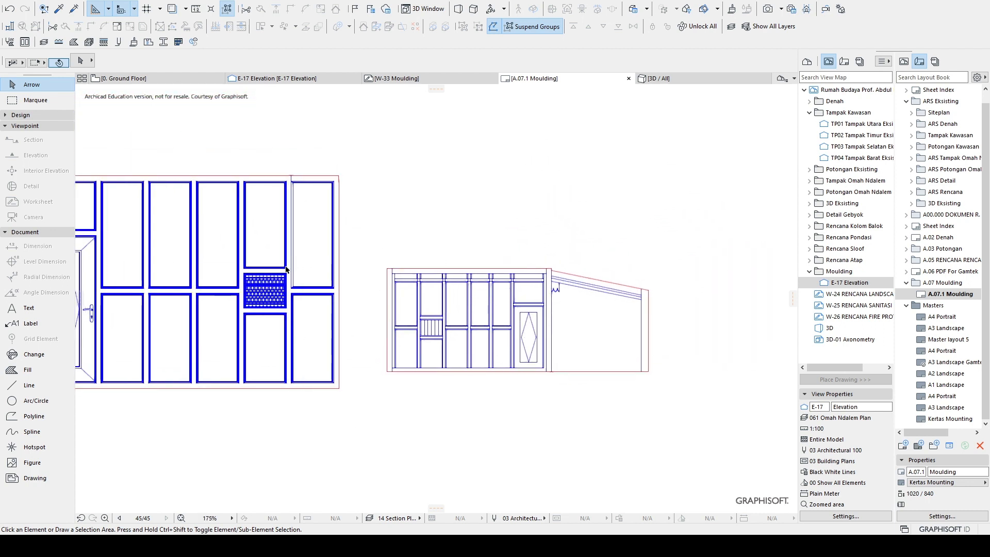
{"action": "scroll", "coordinate": [263, 291], "scroll_direction": "up", "scroll_amount": 5}
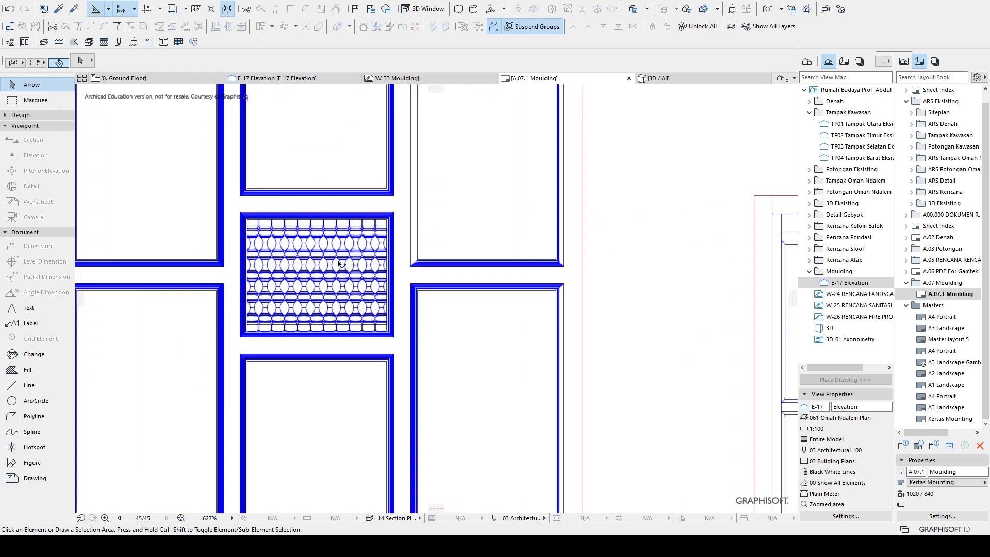
{"action": "scroll", "coordinate": [343, 260], "scroll_direction": "down", "scroll_amount": 4}
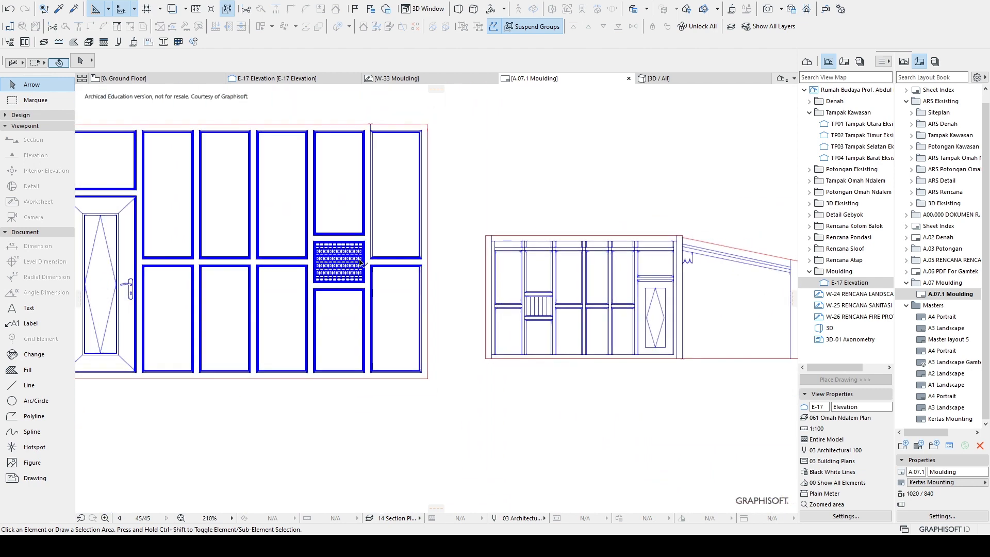
{"action": "scroll", "coordinate": [359, 262], "scroll_direction": "down", "scroll_amount": 1}
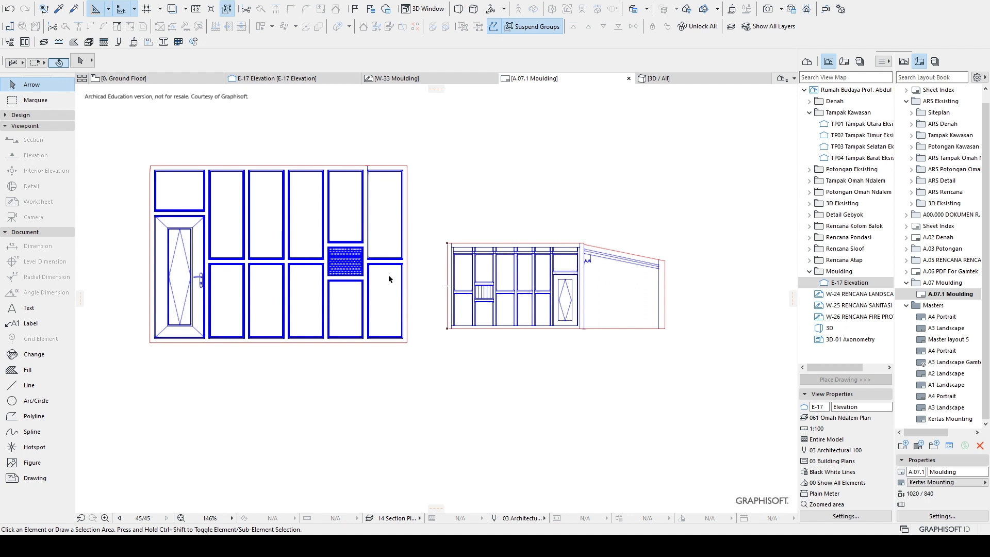
{"action": "scroll", "coordinate": [428, 214], "scroll_direction": "up", "scroll_amount": 2}
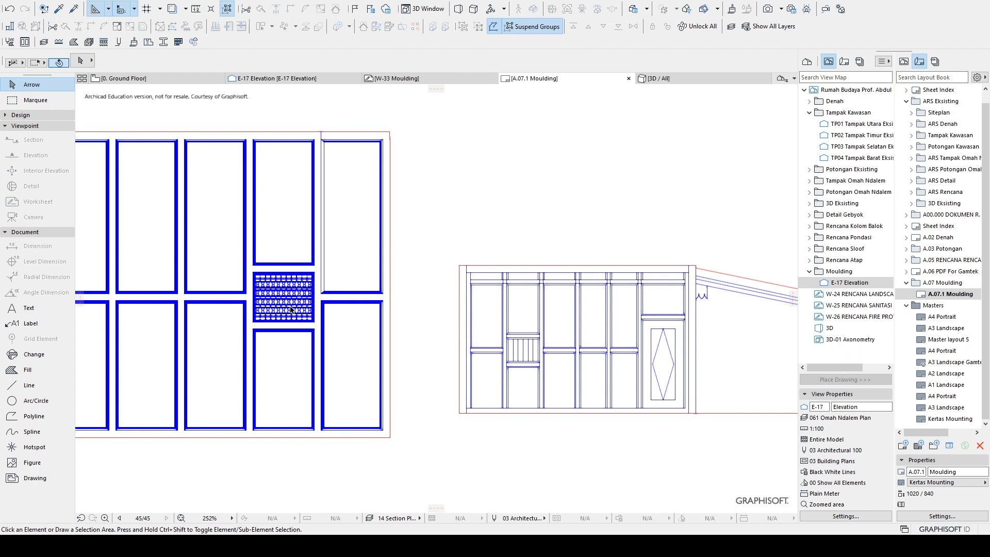
{"action": "scroll", "coordinate": [606, 321], "scroll_direction": "up", "scroll_amount": 1}
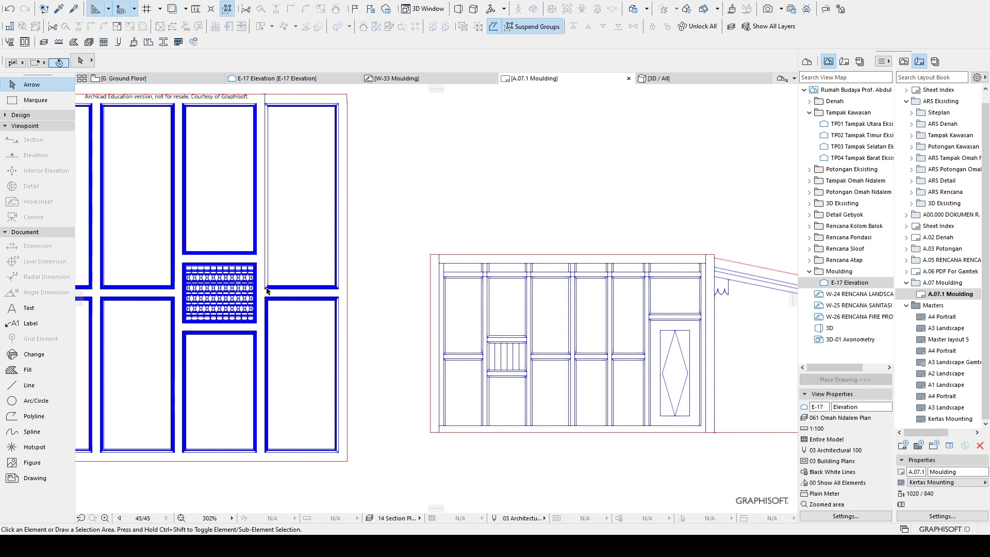
{"action": "scroll", "coordinate": [375, 312], "scroll_direction": "down", "scroll_amount": 4}
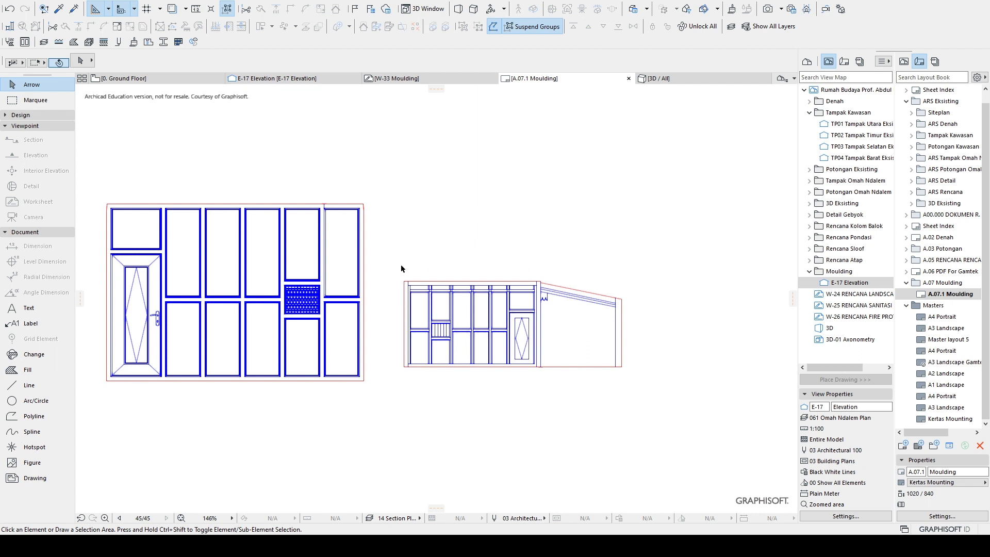
{"action": "mouse_move", "coordinate": [397, 268]}
{"action": "left_mouse_down"}
{"action": "mouse_move", "coordinate": [694, 414]}
{"action": "mouse_move", "coordinate": [667, 408]}
{"action": "left_mouse_up"}
{"action": "mouse_move", "coordinate": [398, 373]}
{"action": "left_mouse_down"}
{"action": "mouse_move", "coordinate": [624, 273]}
{"action": "mouse_move", "coordinate": [646, 276]}
{"action": "left_mouse_up"}
{"action": "left_click", "coordinate": [645, 276]}
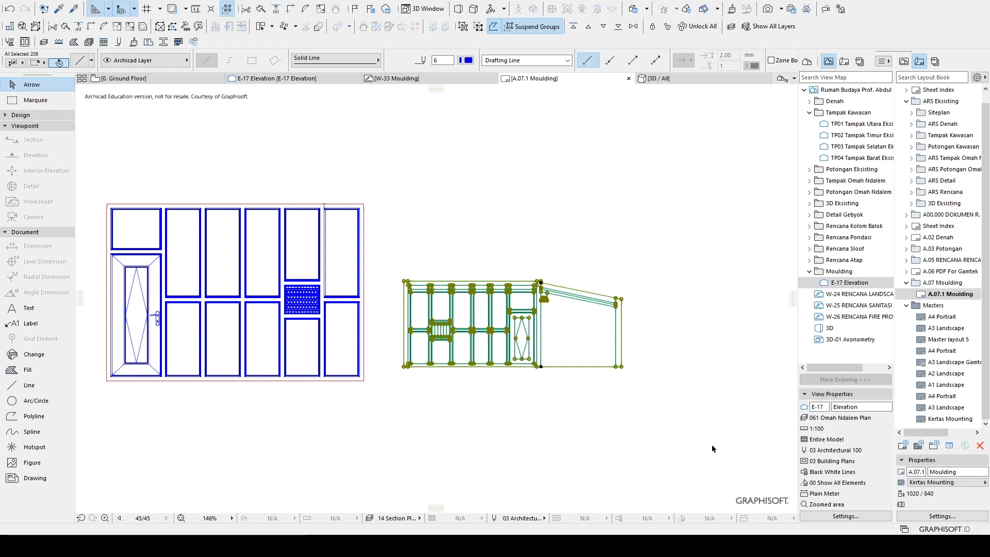
{"action": "left_click", "coordinate": [531, 240]}
{"action": "scroll", "coordinate": [531, 238], "scroll_direction": "down", "scroll_amount": 5}
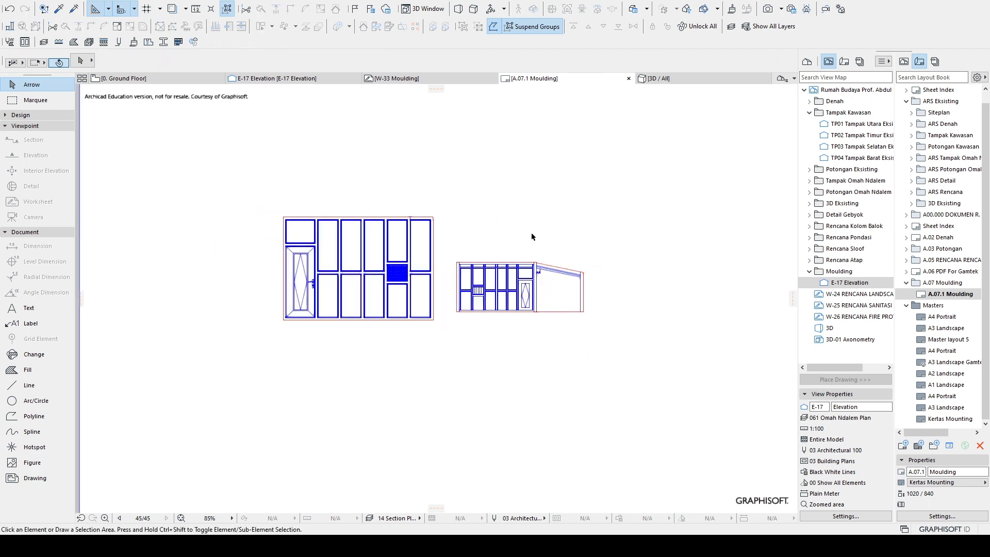
Step: Select the whole pasted W-33 elevation and move it close to the right edge of the E-17 wall
{"action": "scroll", "coordinate": [497, 245], "scroll_direction": "up", "scroll_amount": 5}
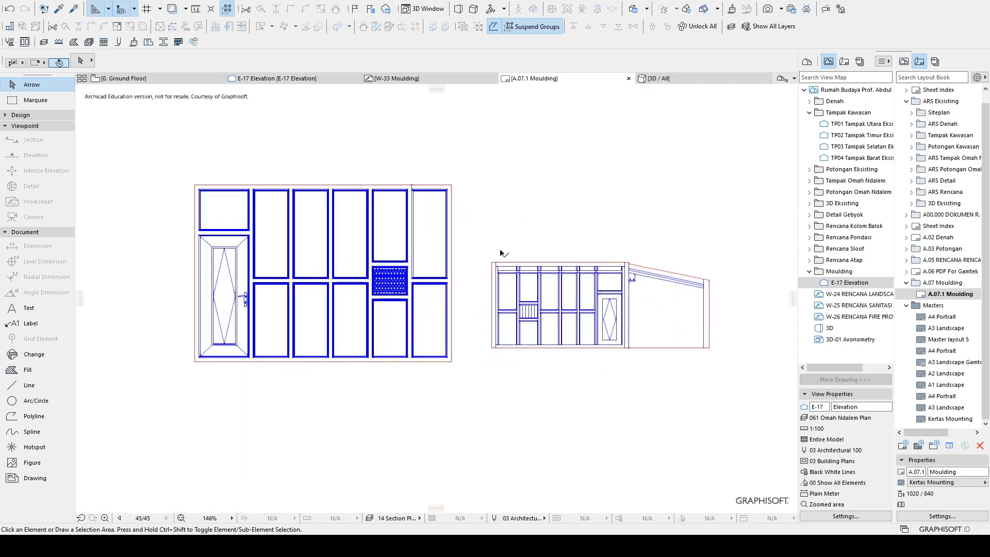
{"action": "left_click", "coordinate": [482, 244]}
{"action": "left_click", "coordinate": [744, 375]}
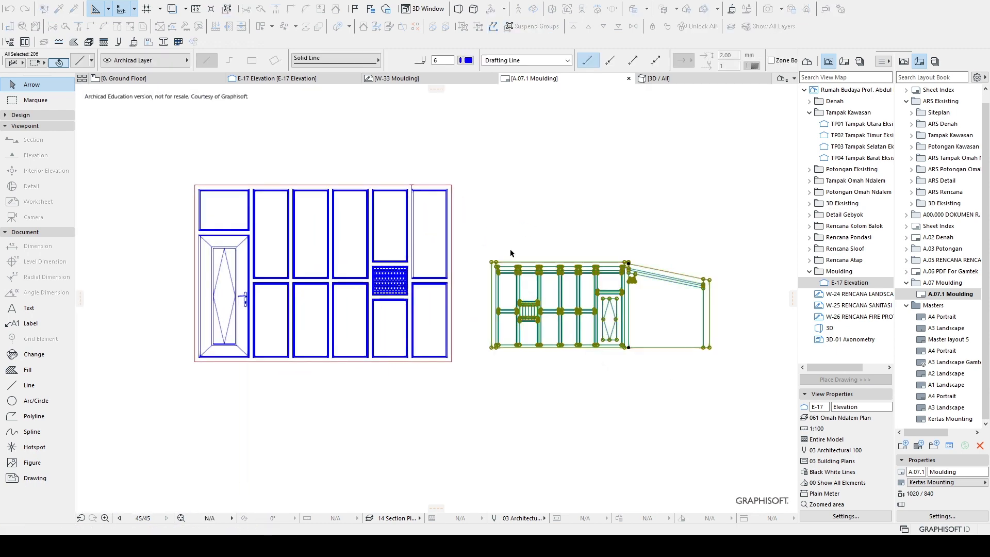
{"action": "scroll", "coordinate": [483, 297], "scroll_direction": "up", "scroll_amount": 3}
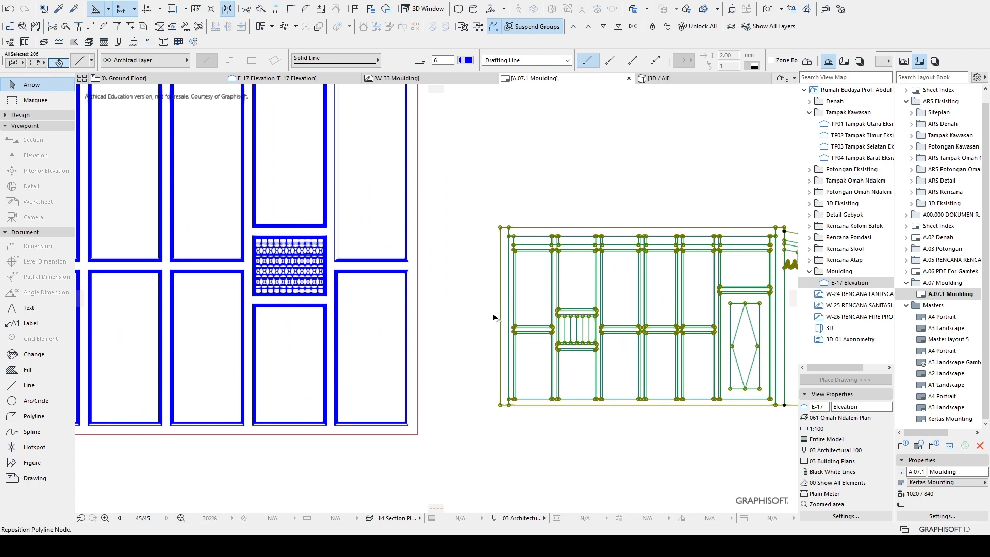
{"action": "left_click_drag", "start_coordinate": [499, 301], "coordinate": [479, 331]}
{"action": "left_click", "coordinate": [366, 258]}
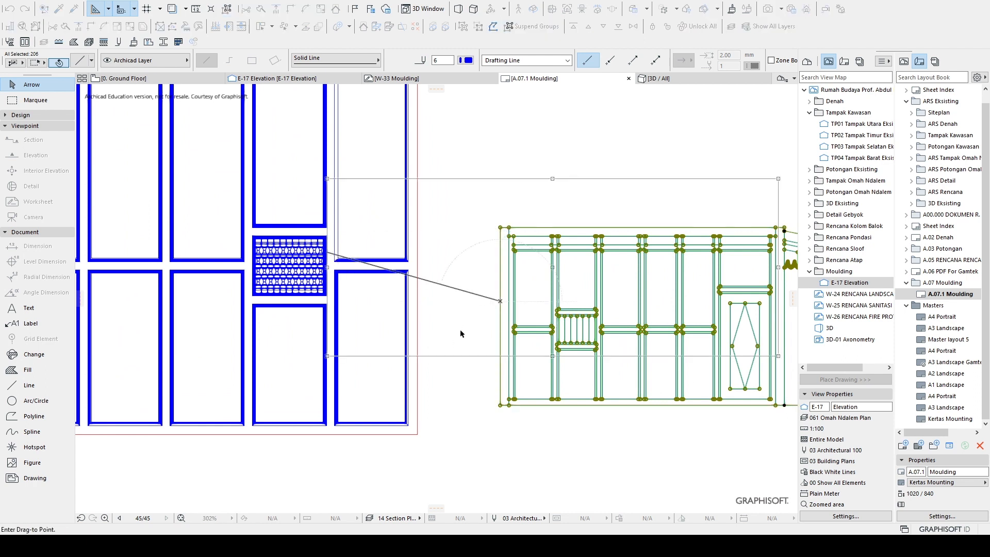
{"action": "left_click", "coordinate": [430, 332]}
Step: Move the W-33 elevation so its lower-left corner snaps onto the lower-right corner of the E-17 wall outline
{"action": "scroll", "coordinate": [430, 442], "scroll_direction": "up", "scroll_amount": 4}
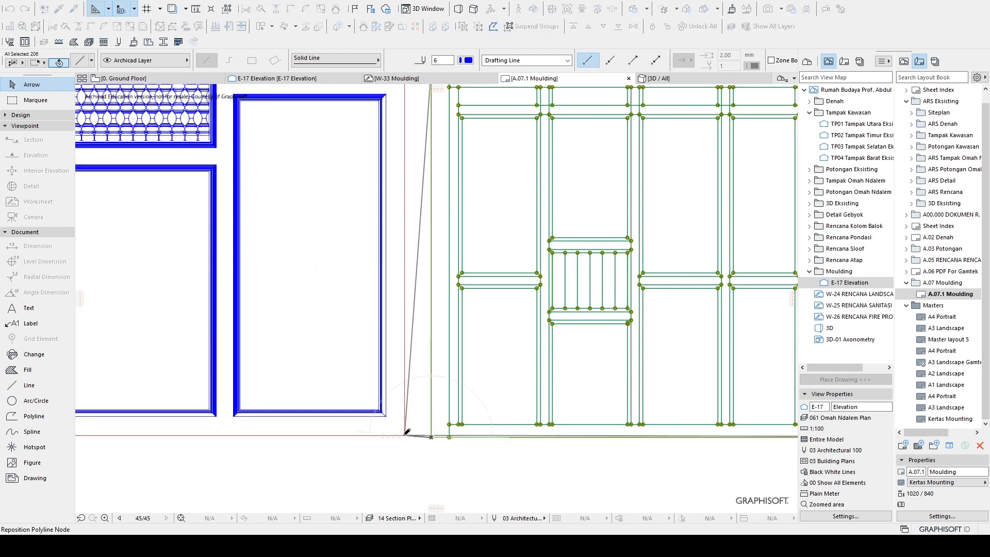
{"action": "left_click", "coordinate": [366, 258]}
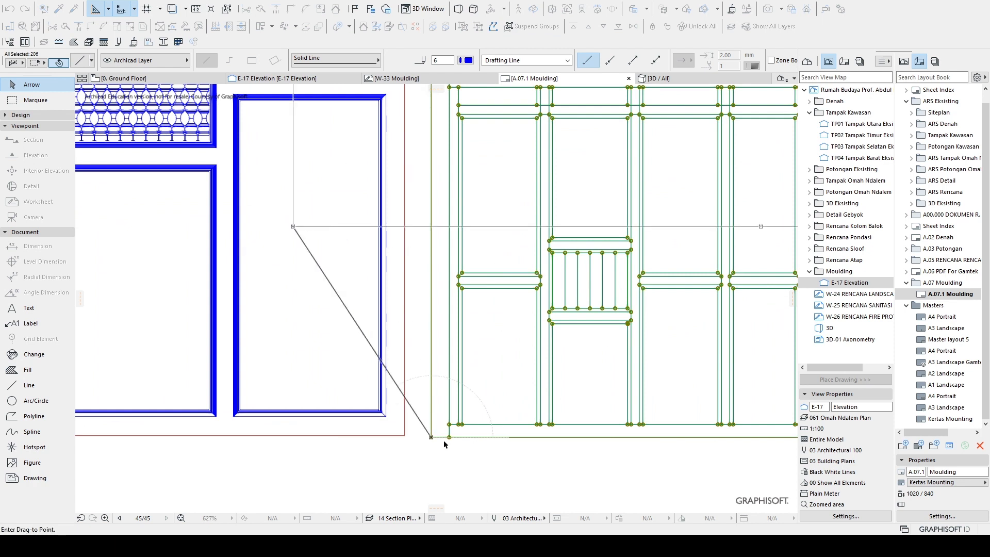
{"action": "left_click", "coordinate": [404, 436]}
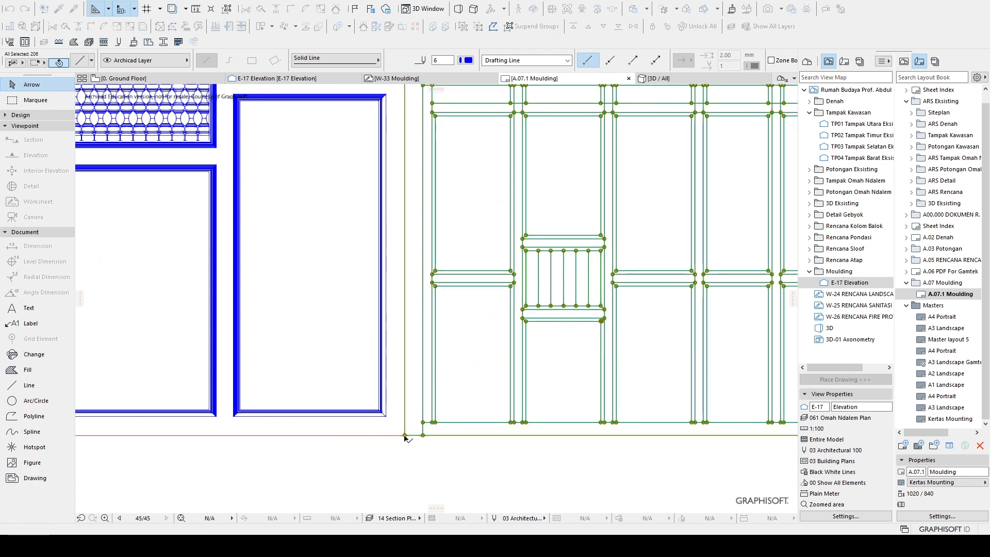
Step: Move the selected W-33 elevation horizontally away from the E-17 wall outline, keeping both on the same baseline
{"action": "left_click", "coordinate": [404, 436]}
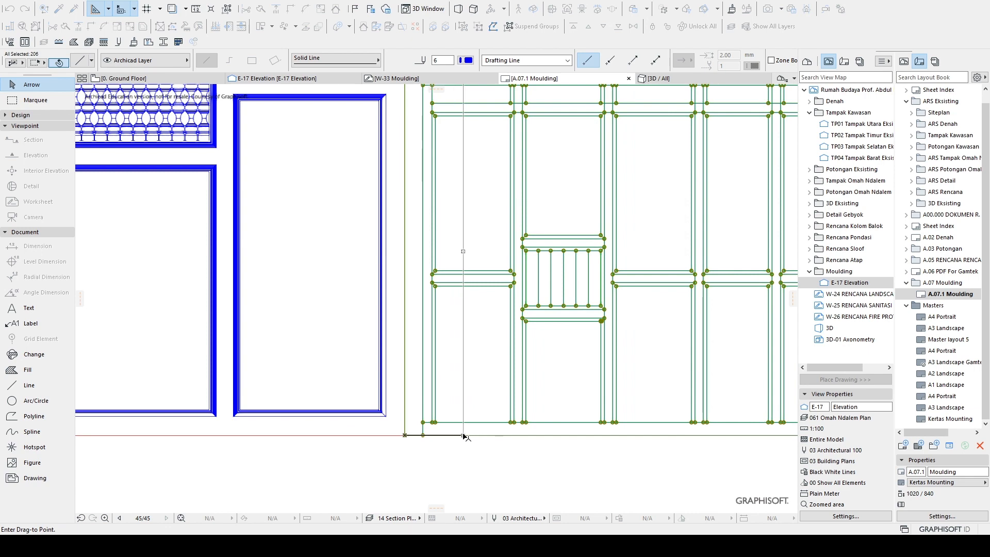
{"action": "left_click", "coordinate": [463, 436]}
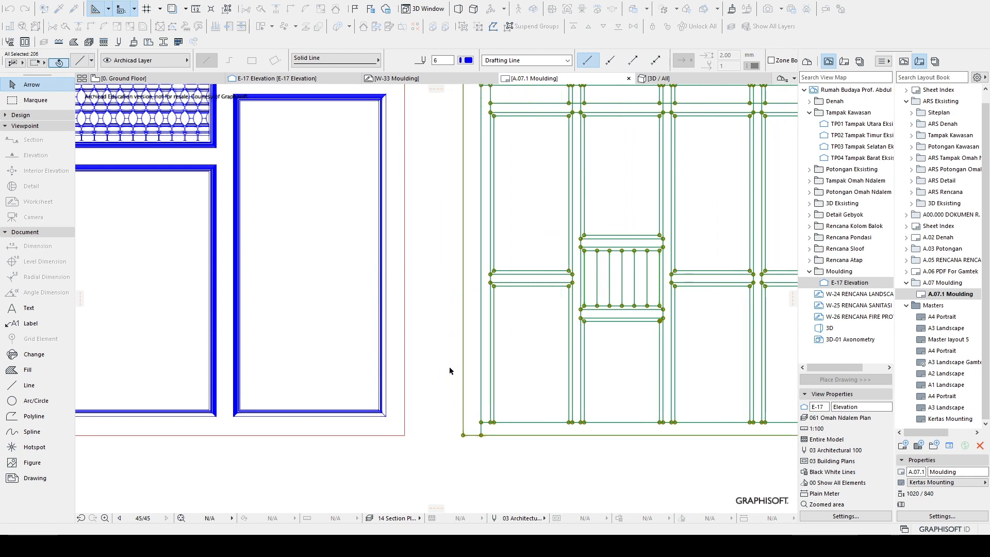
{"action": "scroll", "coordinate": [451, 361], "scroll_direction": "down", "scroll_amount": 5}
{"action": "scroll", "coordinate": [451, 359], "scroll_direction": "up", "scroll_amount": 5}
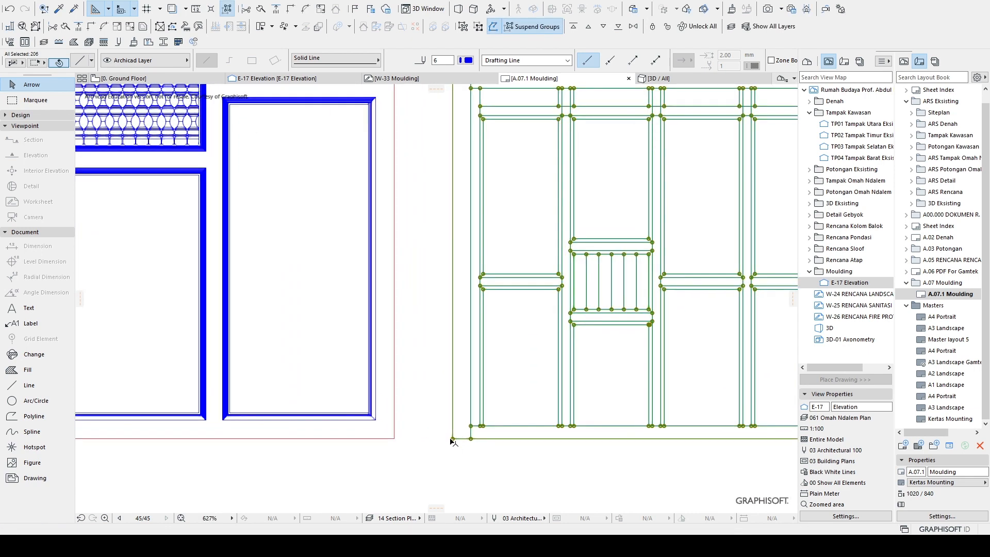
Step: Shift the W-33 elevation slightly back along the baseline to narrow its gap to the E-17 wall, and clear the selection
{"action": "key", "text": "ctrl+d"}
{"action": "left_click", "coordinate": [452, 439]}
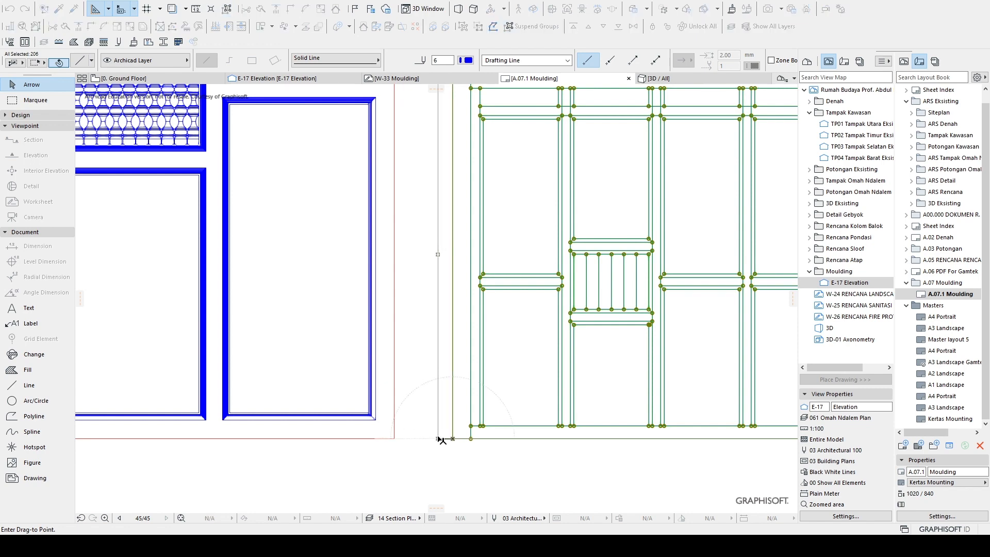
{"action": "left_click", "coordinate": [442, 440]}
{"action": "scroll", "coordinate": [425, 371], "scroll_direction": "down", "scroll_amount": 7}
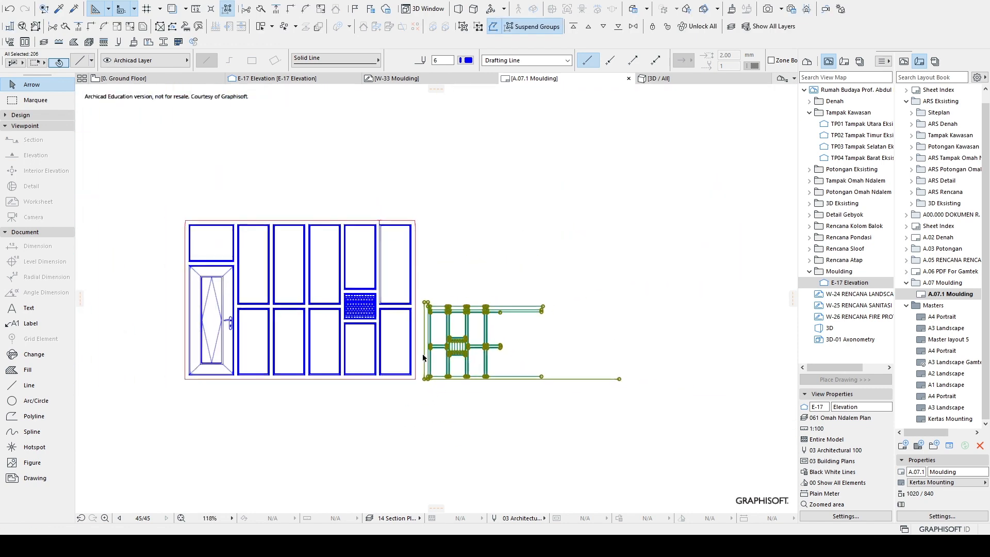
{"action": "scroll", "coordinate": [449, 380], "scroll_direction": "down", "scroll_amount": 2}
{"action": "scroll", "coordinate": [446, 364], "scroll_direction": "up", "scroll_amount": 3}
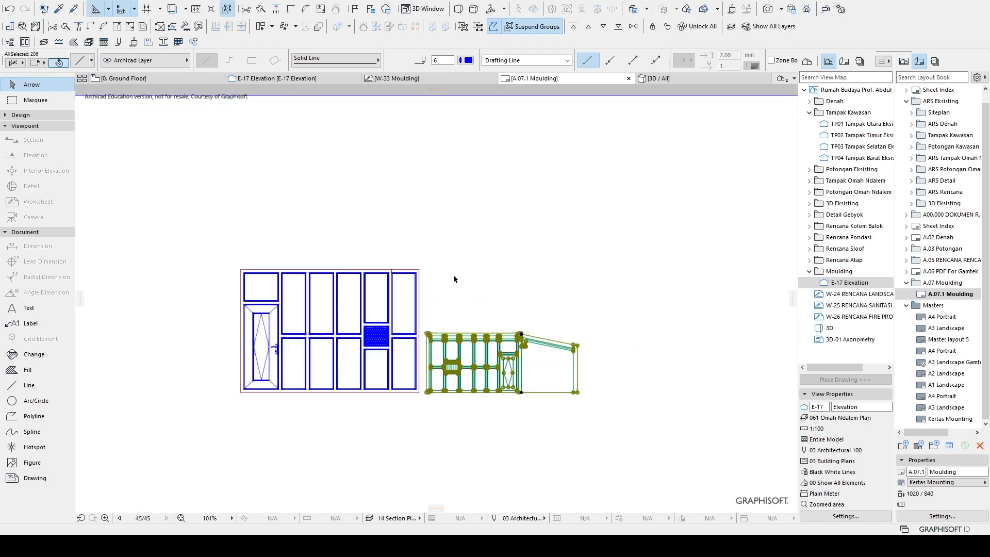
{"action": "key", "text": "Escape"}
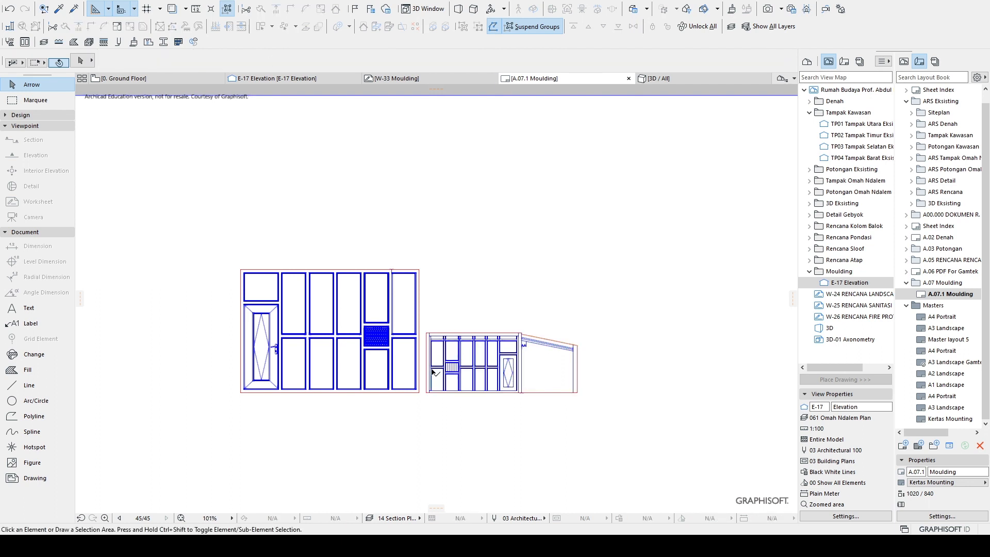
Step: Select both the E-17 and W-33 elevations and move them together just inside the upper-left corner of the layout sheet
{"action": "scroll", "coordinate": [433, 371], "scroll_direction": "up", "scroll_amount": 3}
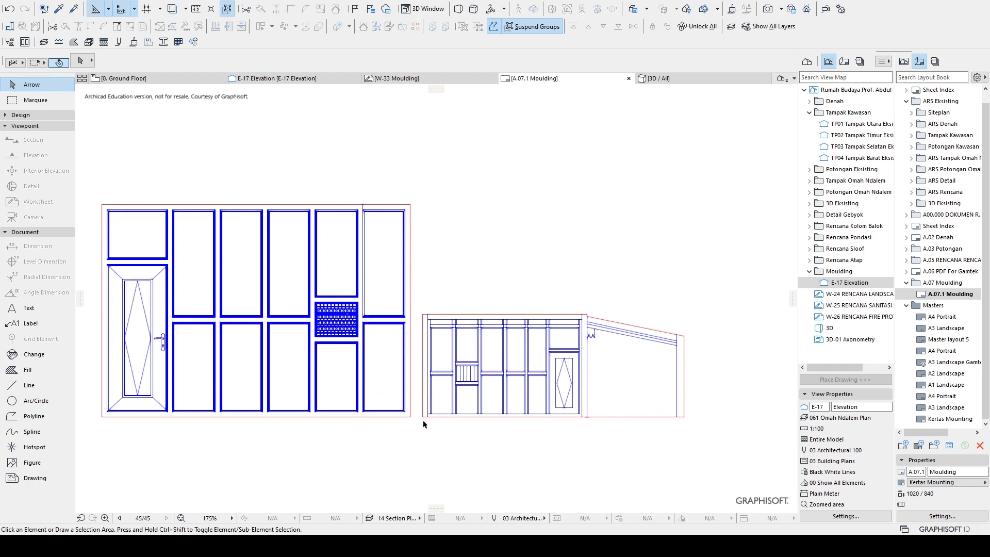
{"action": "scroll", "coordinate": [411, 333], "scroll_direction": "down", "scroll_amount": 6}
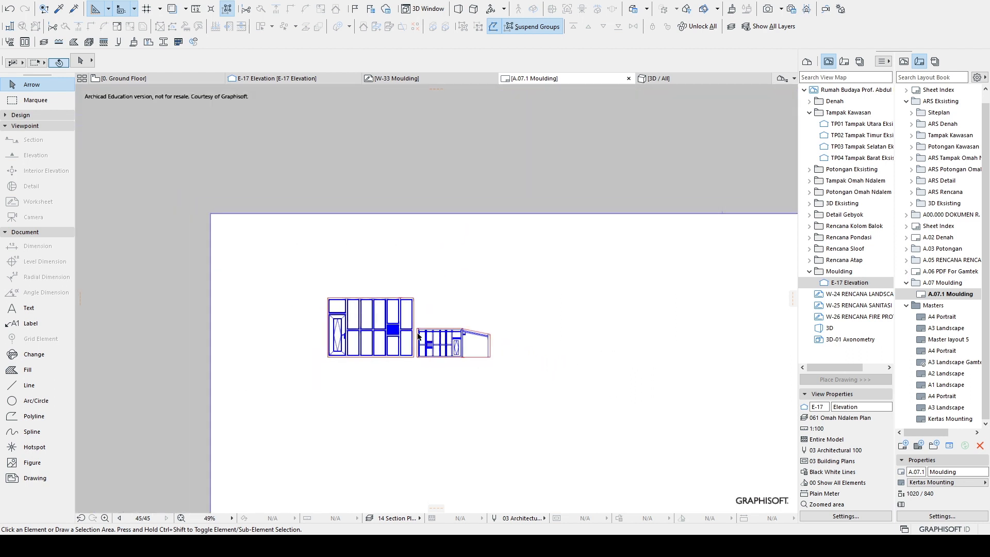
{"action": "left_click_drag", "start_coordinate": [522, 387], "coordinate": [316, 269]}
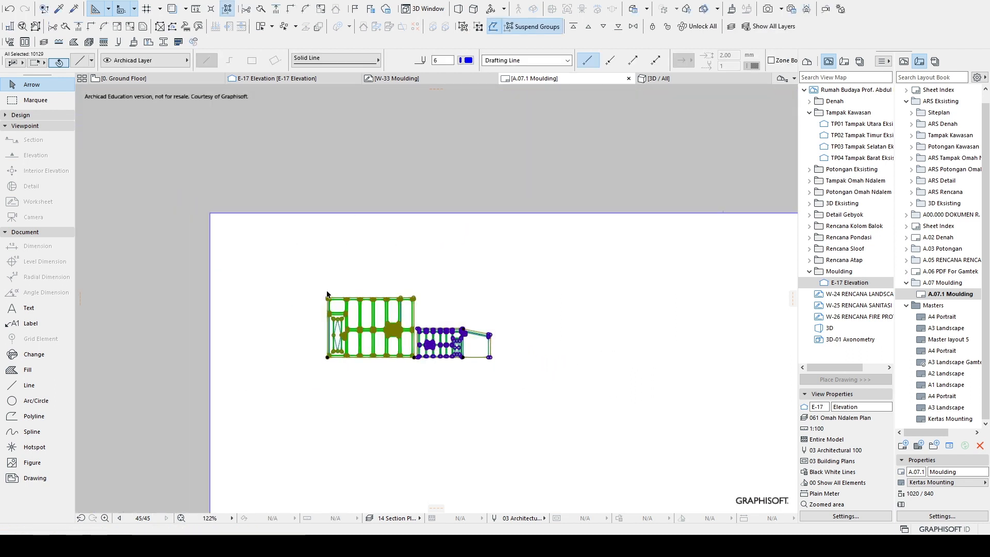
{"action": "scroll", "coordinate": [327, 298], "scroll_direction": "up", "scroll_amount": 4}
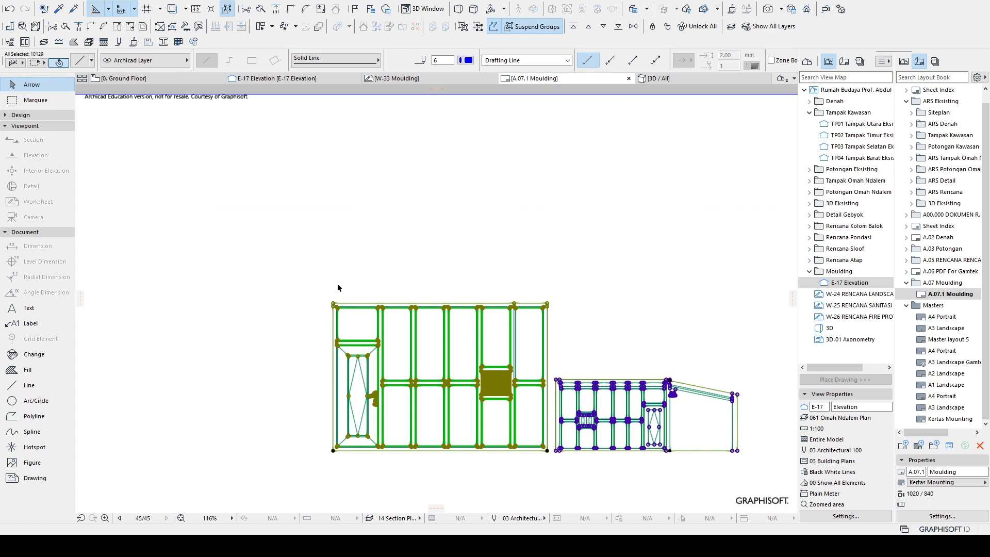
{"action": "scroll", "coordinate": [336, 288], "scroll_direction": "down", "scroll_amount": 3}
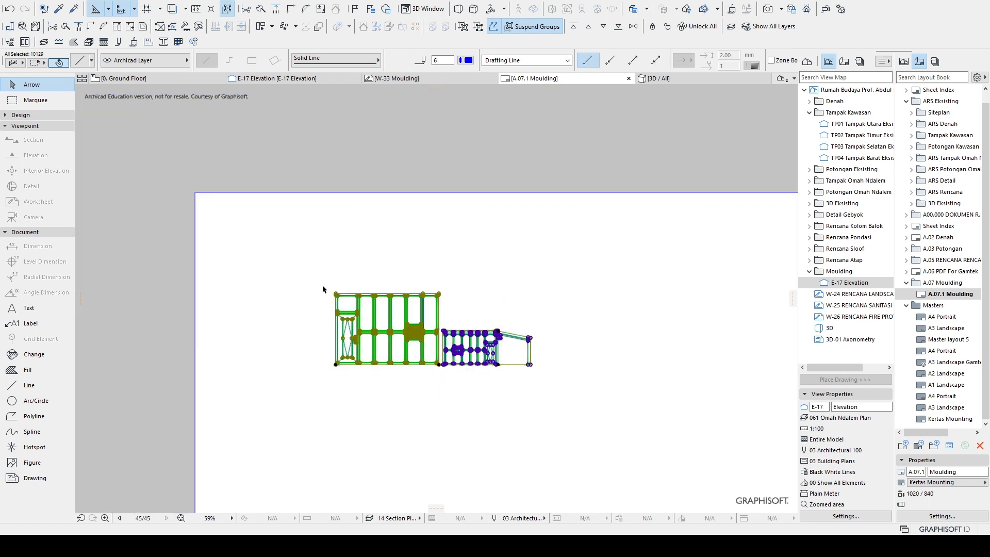
{"action": "scroll", "coordinate": [330, 291], "scroll_direction": "up", "scroll_amount": 1}
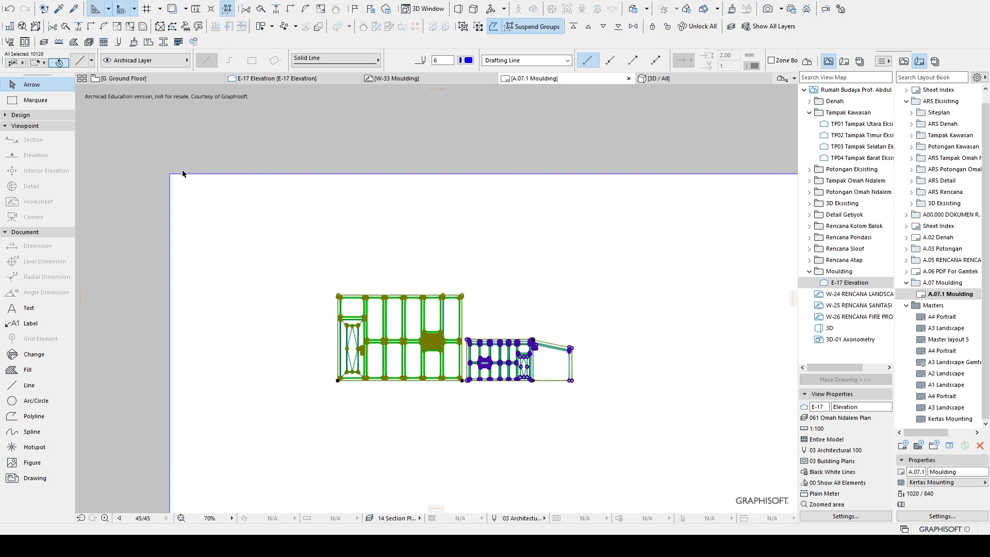
{"action": "key", "text": "ctrl+d"}
{"action": "left_click", "coordinate": [337, 295]}
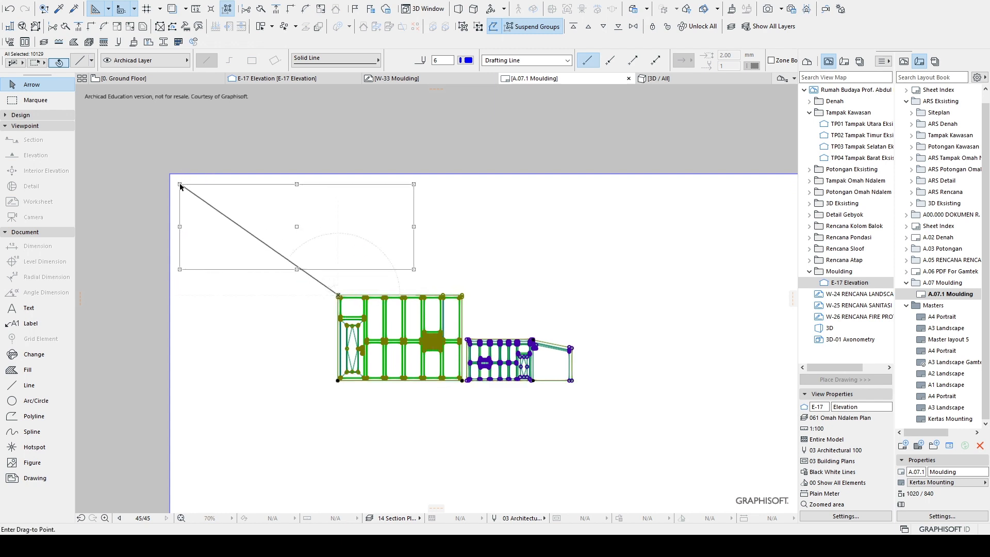
{"action": "left_click", "coordinate": [180, 184]}
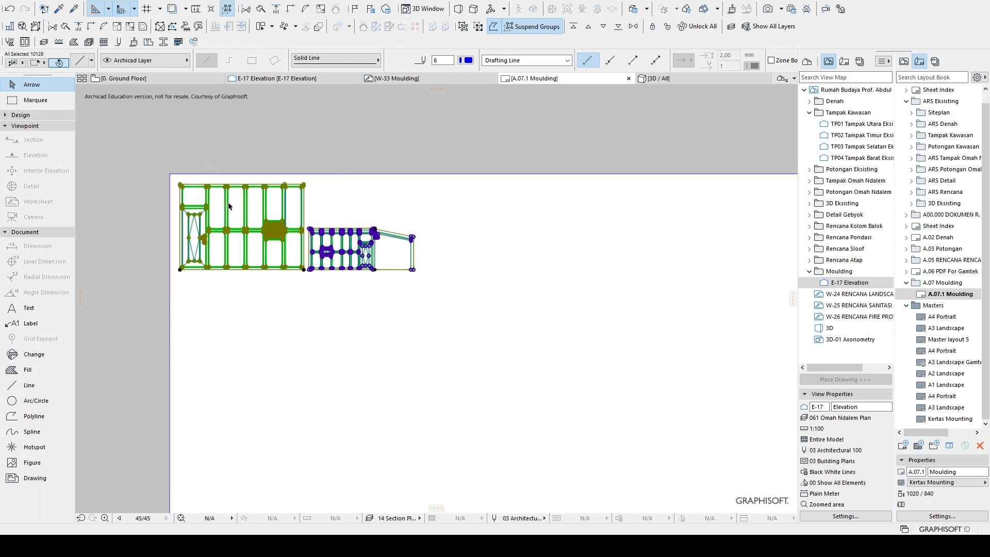
{"action": "scroll", "coordinate": [475, 365], "scroll_direction": "down", "scroll_amount": 2}
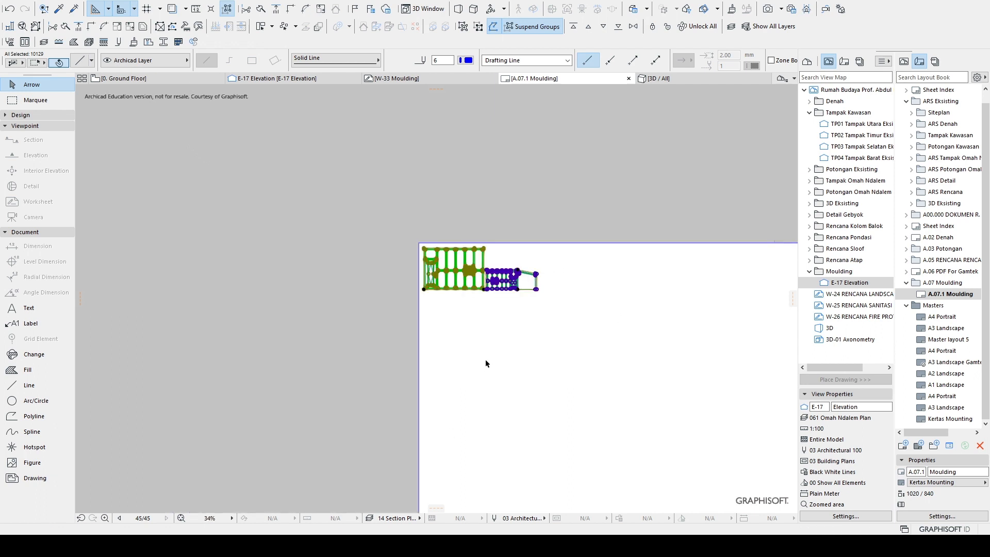
{"action": "left_click", "coordinate": [542, 287]}
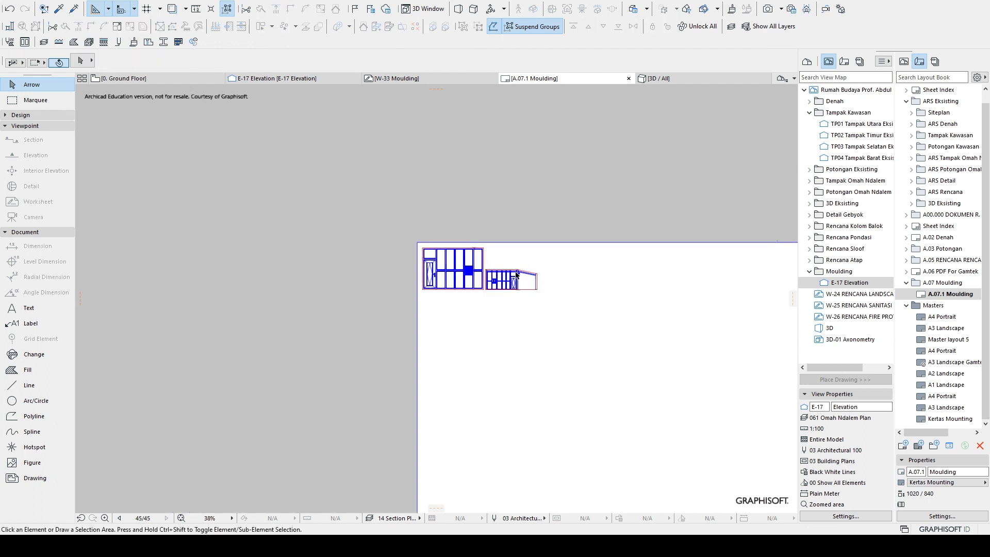
{"action": "scroll", "coordinate": [536, 289], "scroll_direction": "up", "scroll_amount": 3}
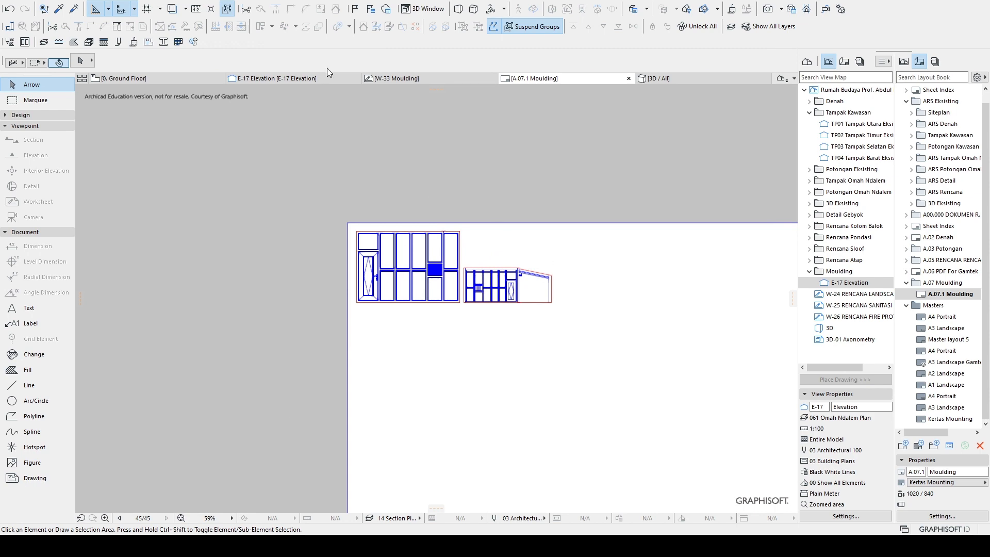
Step: Review the wall elevations and panel D on the W-33 Moulding worksheet, and return to the A.07.1 Moulding layout
{"action": "left_click", "coordinate": [444, 80]}
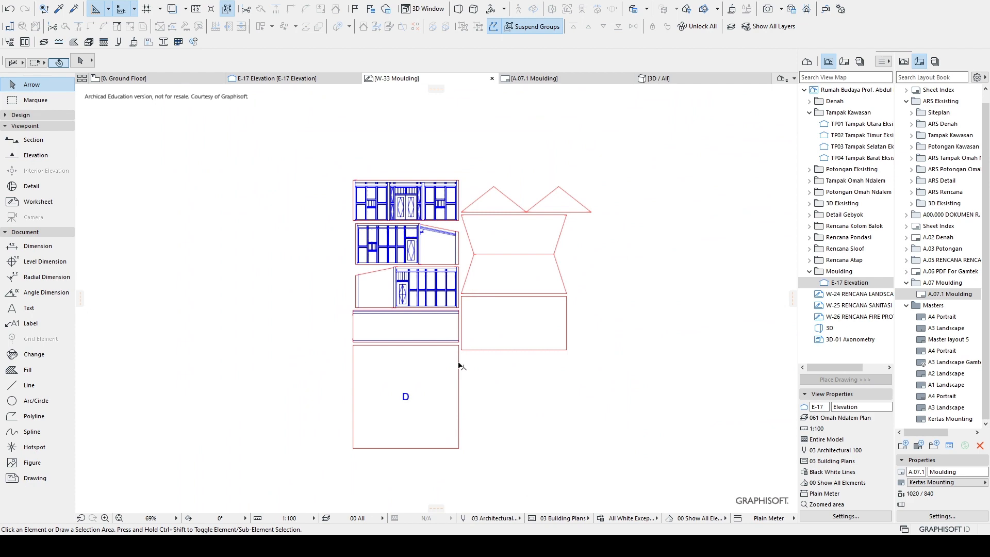
{"action": "scroll", "coordinate": [460, 295], "scroll_direction": "up", "scroll_amount": 5}
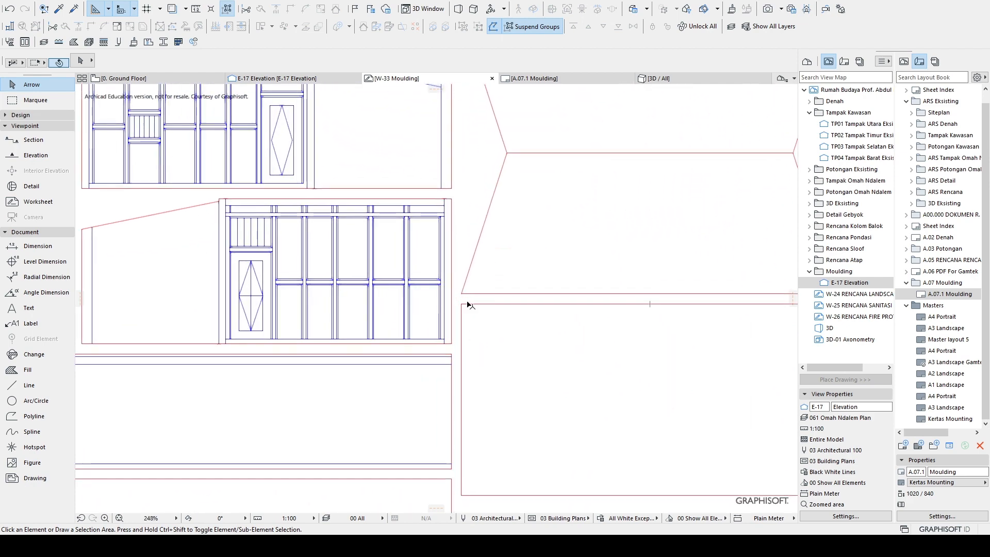
{"action": "scroll", "coordinate": [463, 307], "scroll_direction": "down", "scroll_amount": 5}
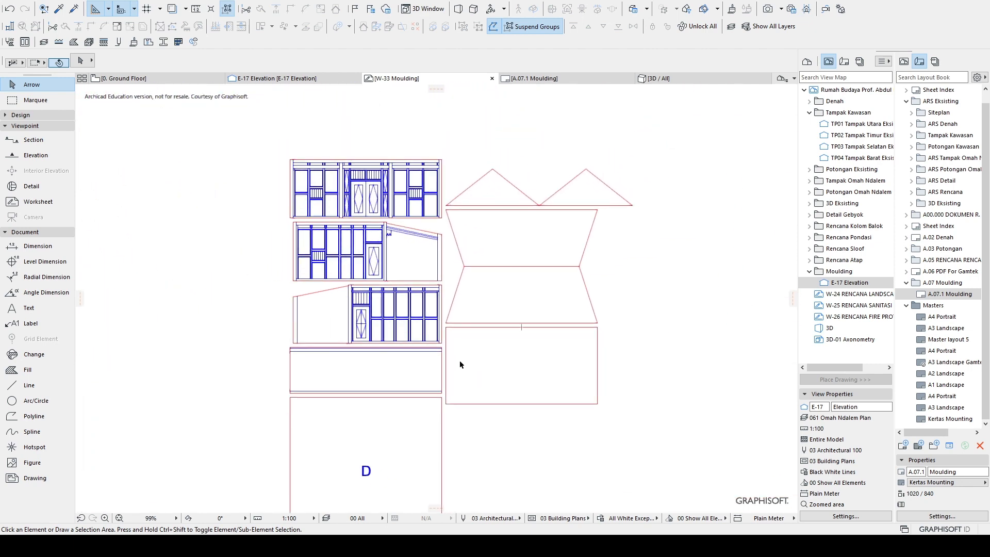
{"action": "middle_click_drag", "start_coordinate": [460, 364], "coordinate": [468, 280]}
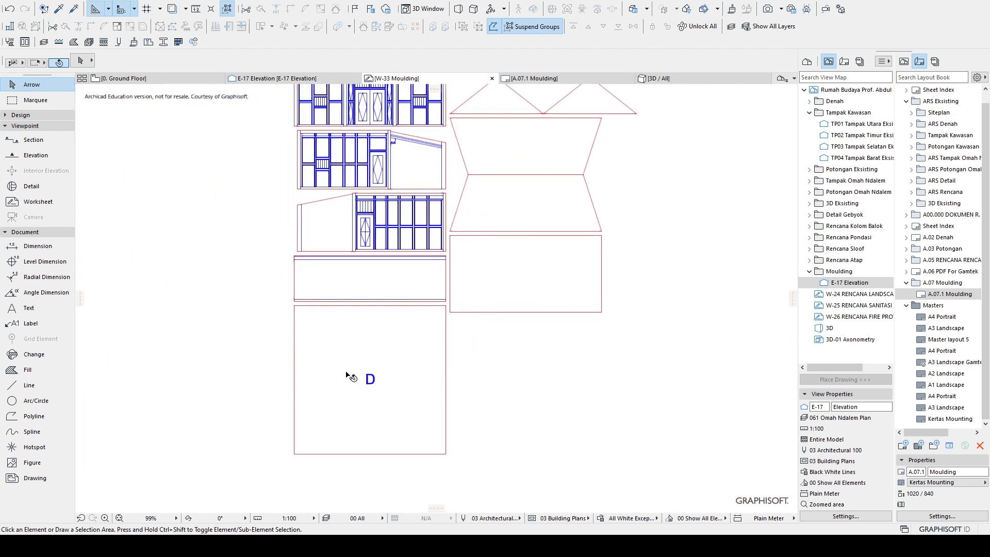
{"action": "scroll", "coordinate": [356, 379], "scroll_direction": "up", "scroll_amount": 7}
{"action": "scroll", "coordinate": [370, 433], "scroll_direction": "down", "scroll_amount": 8}
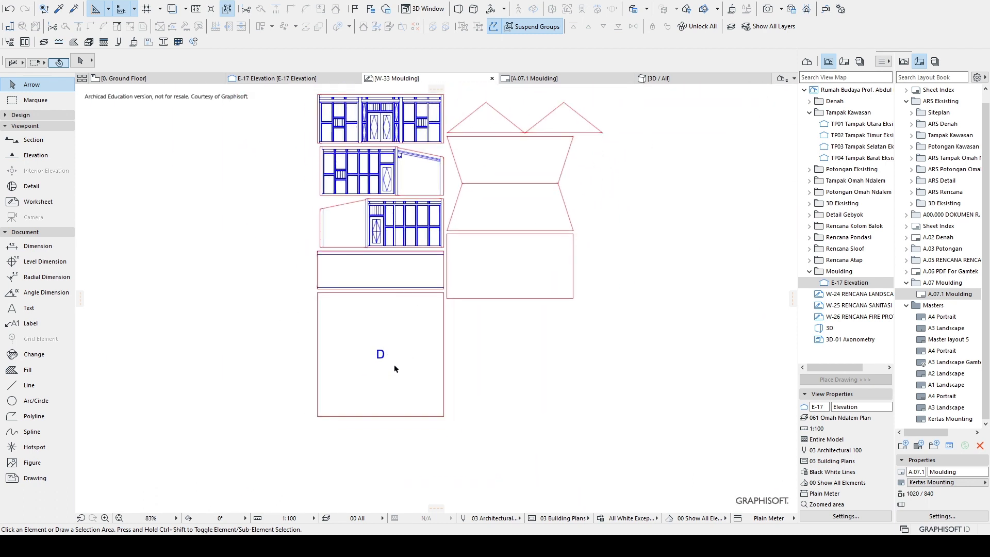
{"action": "middle_click_drag", "start_coordinate": [411, 333], "coordinate": [419, 361]}
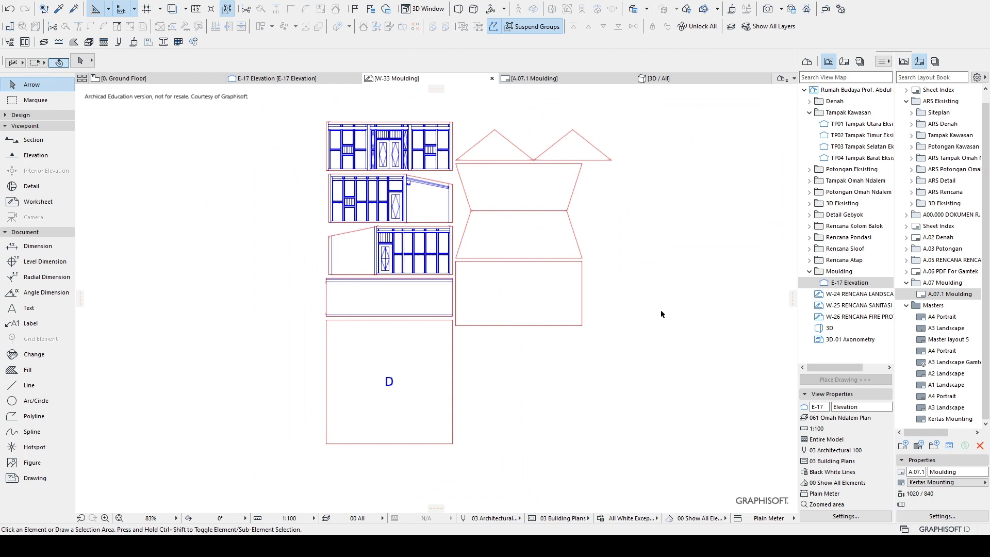
{"action": "left_click", "coordinate": [536, 78]}
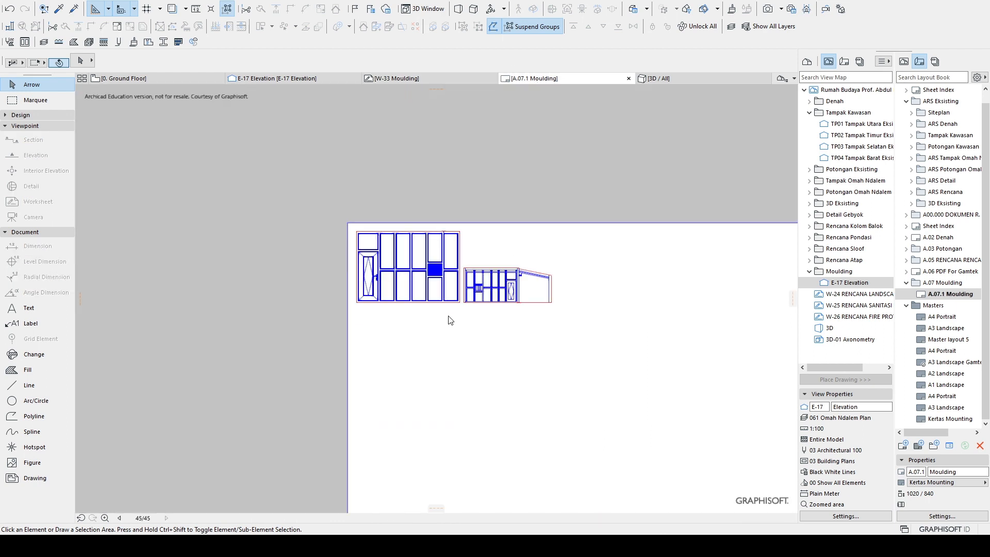
Step: Select both elevations on the layout and resize them to about twice their size from the lower-right corner of W-33
{"action": "scroll", "coordinate": [450, 286], "scroll_direction": "down", "scroll_amount": 2}
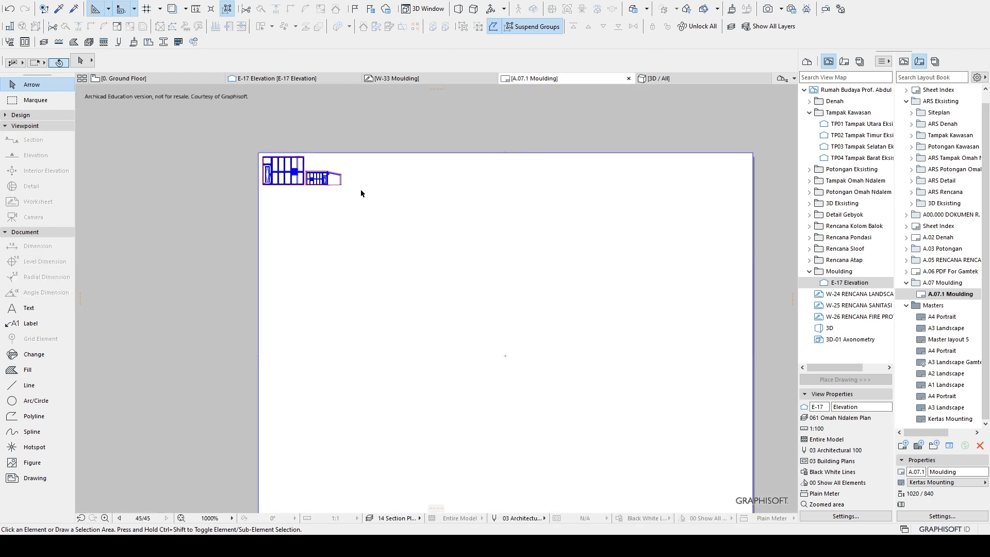
{"action": "left_click_drag", "start_coordinate": [386, 231], "coordinate": [241, 132]}
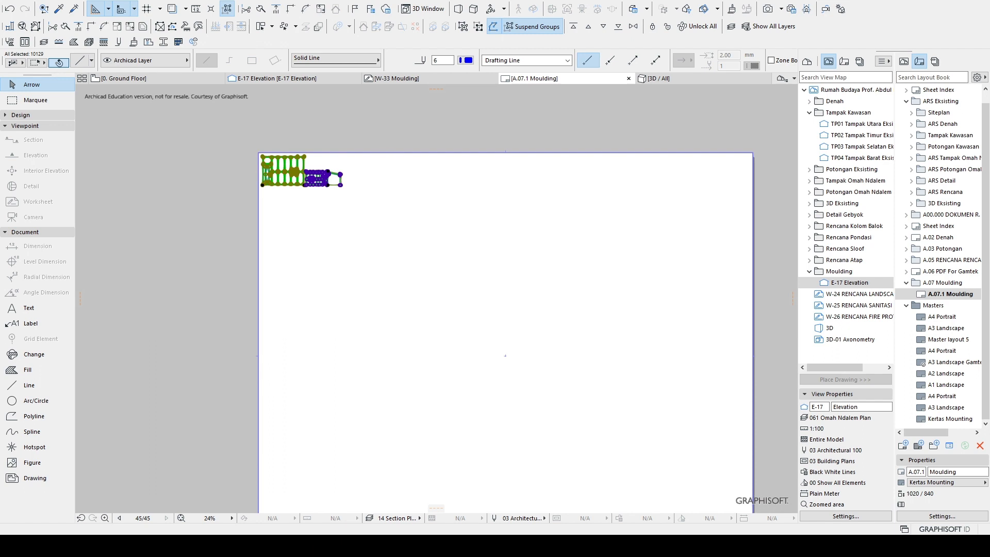
{"action": "key", "text": "ctrl+k"}
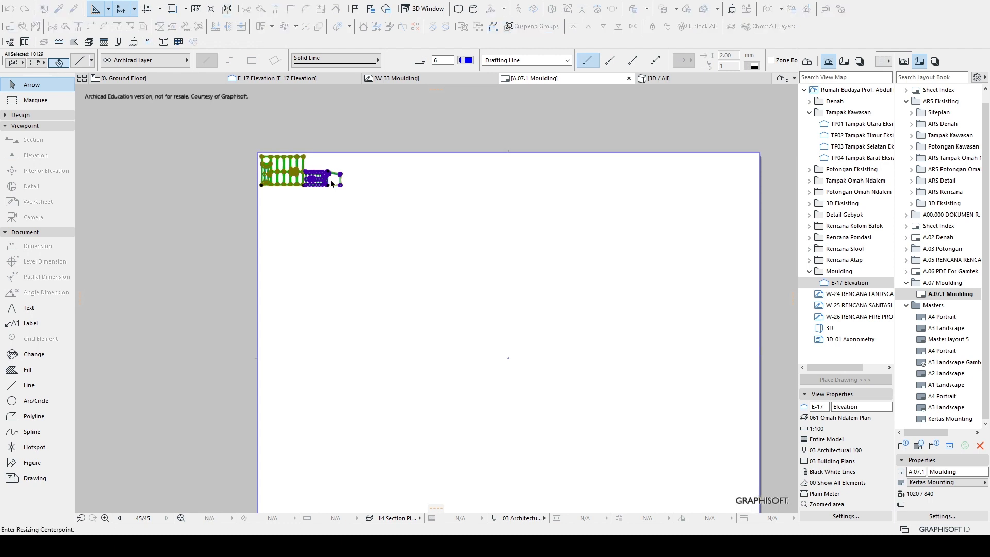
{"action": "scroll", "coordinate": [344, 187], "scroll_direction": "up", "scroll_amount": 2}
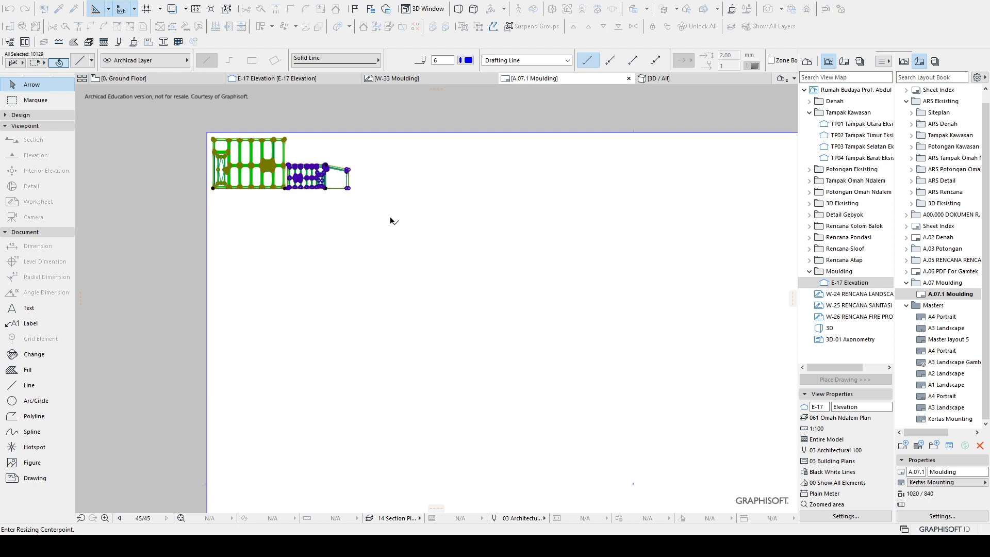
{"action": "left_click", "coordinate": [349, 188]}
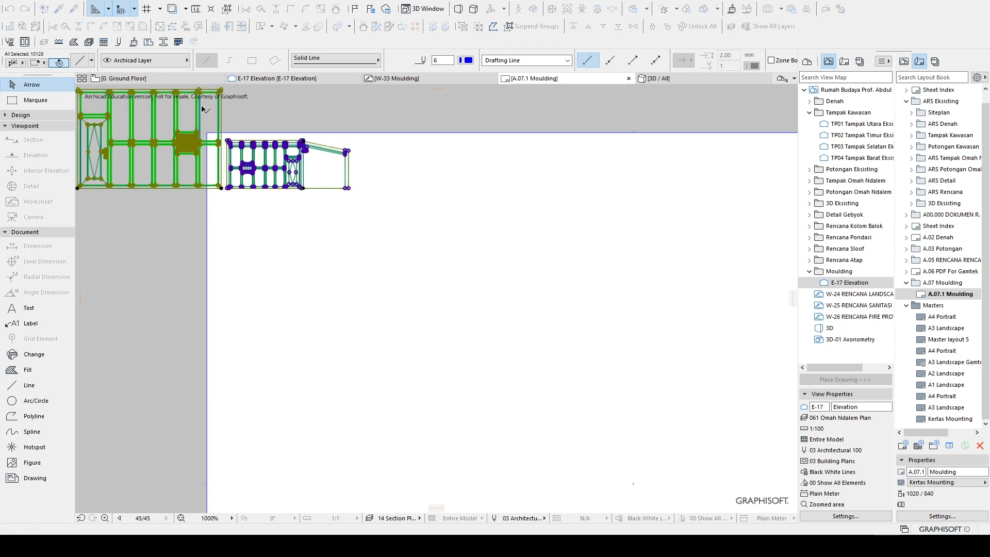
Step: Move the enlarged E-17 and W-33 elevations back fully inside the upper-left area of the sheet and deselect them
{"action": "scroll", "coordinate": [304, 175], "scroll_direction": "down", "scroll_amount": 4}
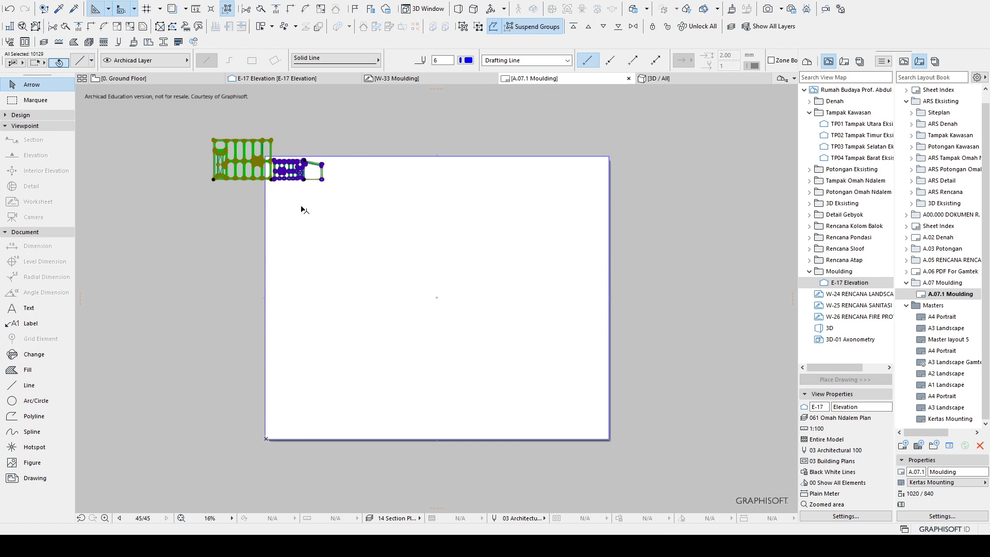
{"action": "key", "text": "ctrl+d"}
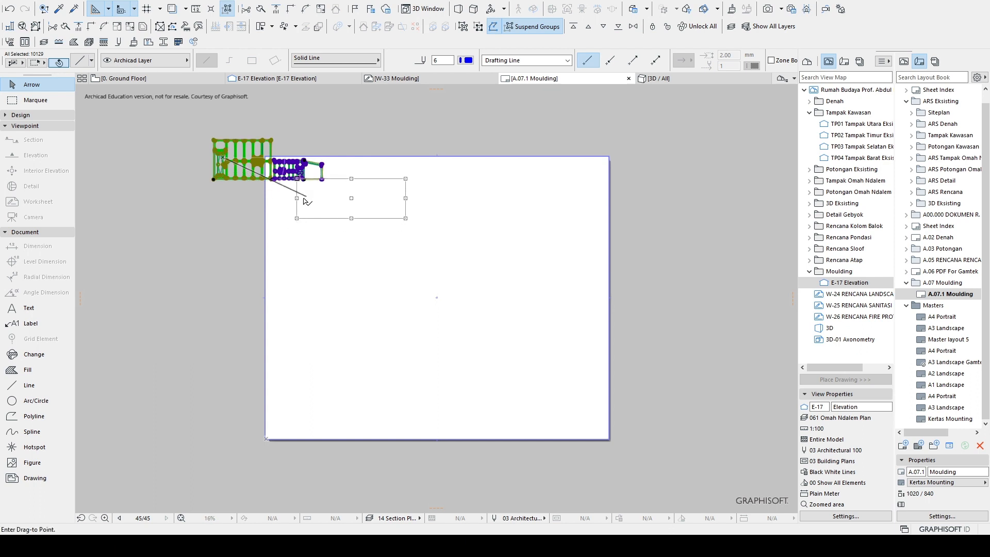
{"action": "left_click", "coordinate": [304, 201]}
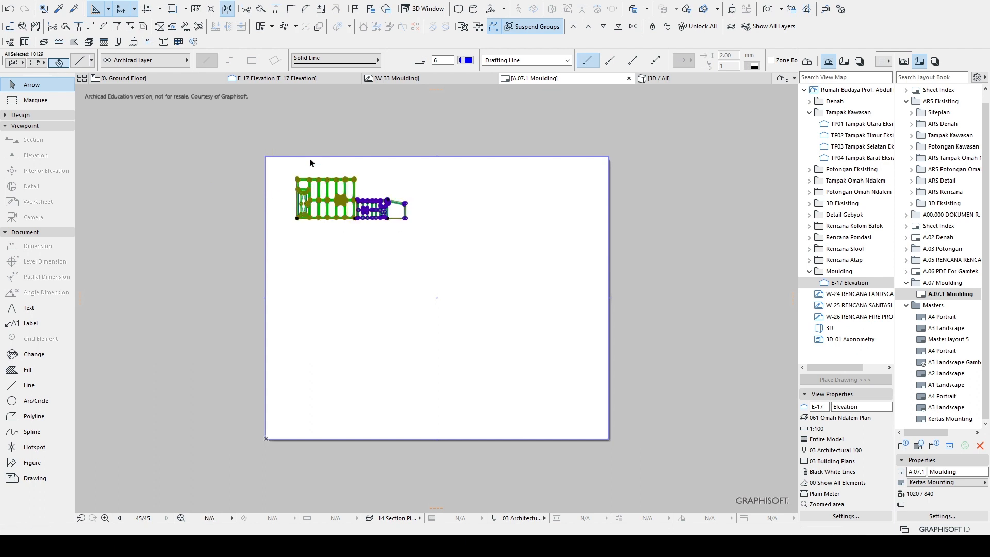
{"action": "left_click", "coordinate": [447, 276]}
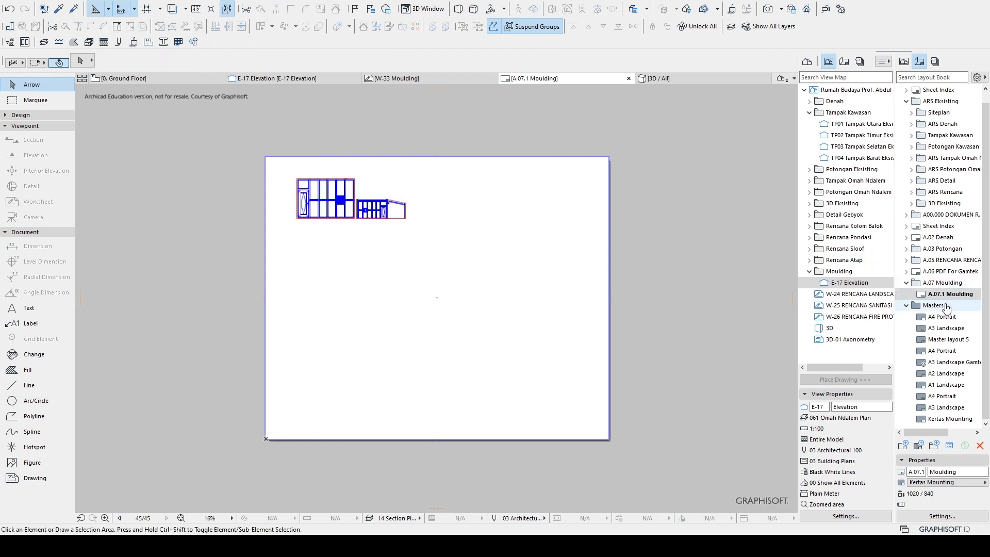
Step: Select the A.07.1 Moulding layout in the Layouts publisher set and review its output format and document options
{"action": "left_click", "coordinate": [906, 305]}
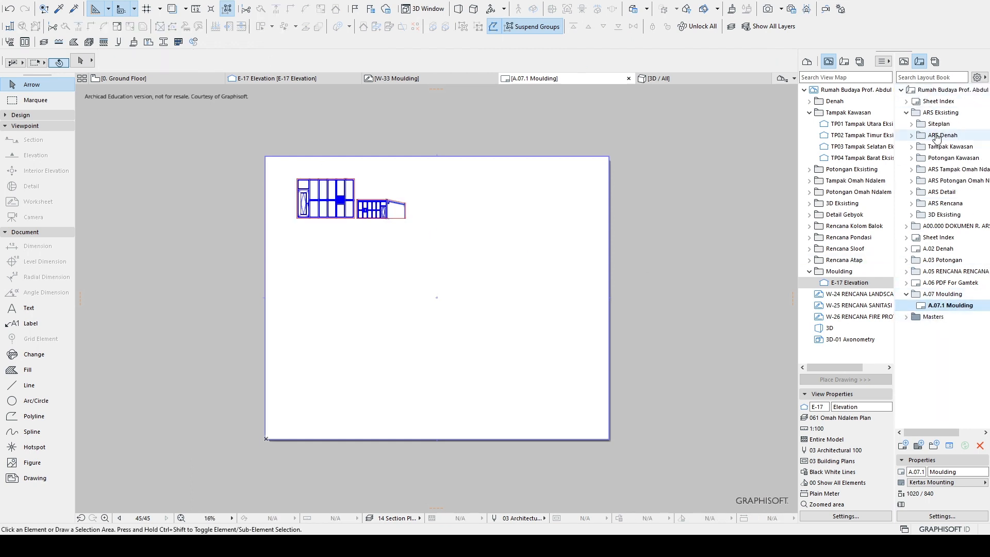
{"action": "left_click", "coordinate": [935, 61]}
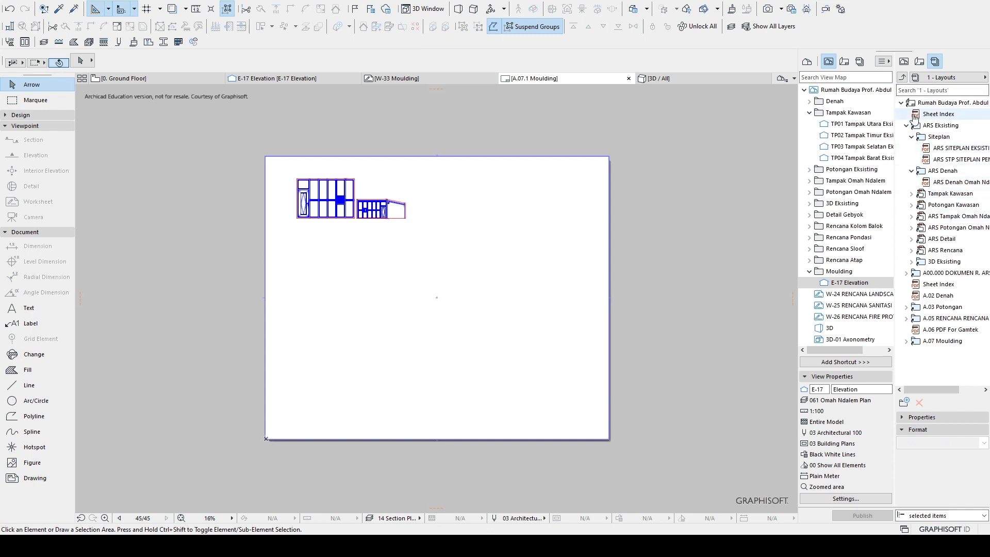
{"action": "left_click", "coordinate": [906, 126]}
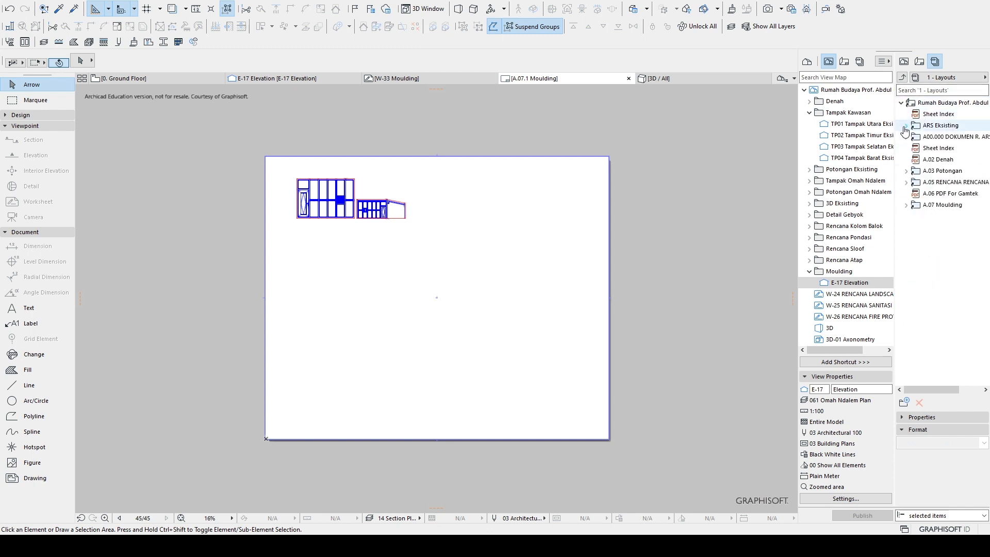
{"action": "left_click", "coordinate": [906, 205]}
{"action": "left_click", "coordinate": [950, 215]}
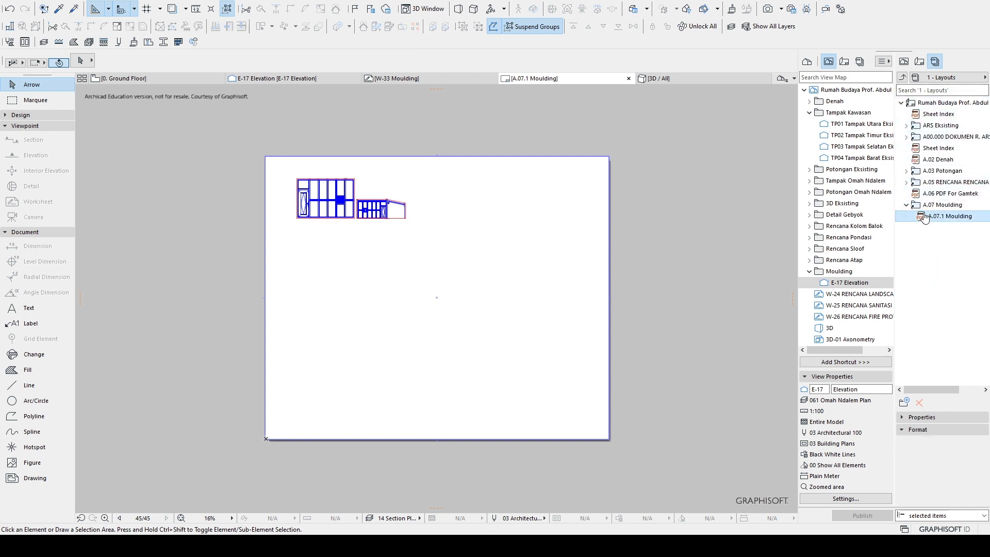
{"action": "left_click", "coordinate": [937, 446]}
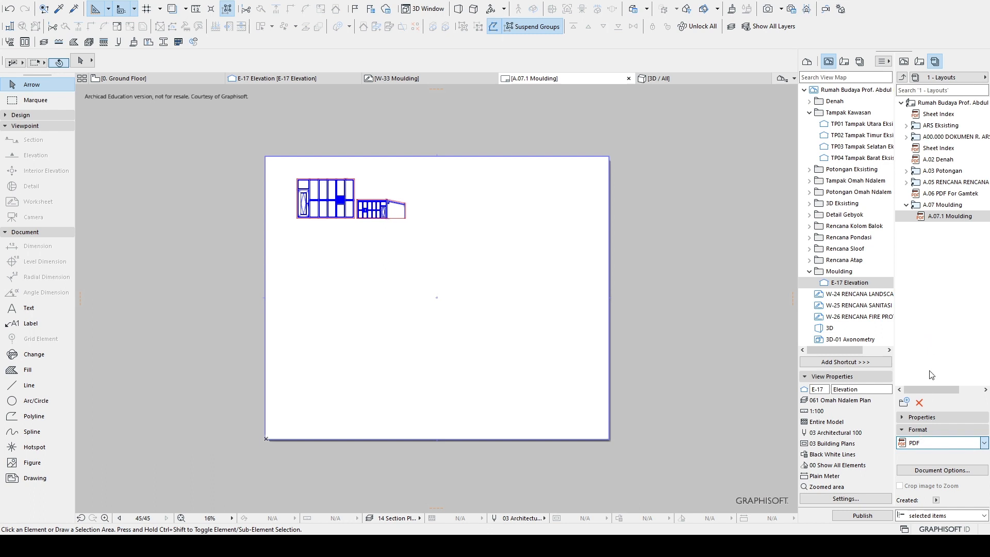
{"action": "left_click", "coordinate": [932, 430]}
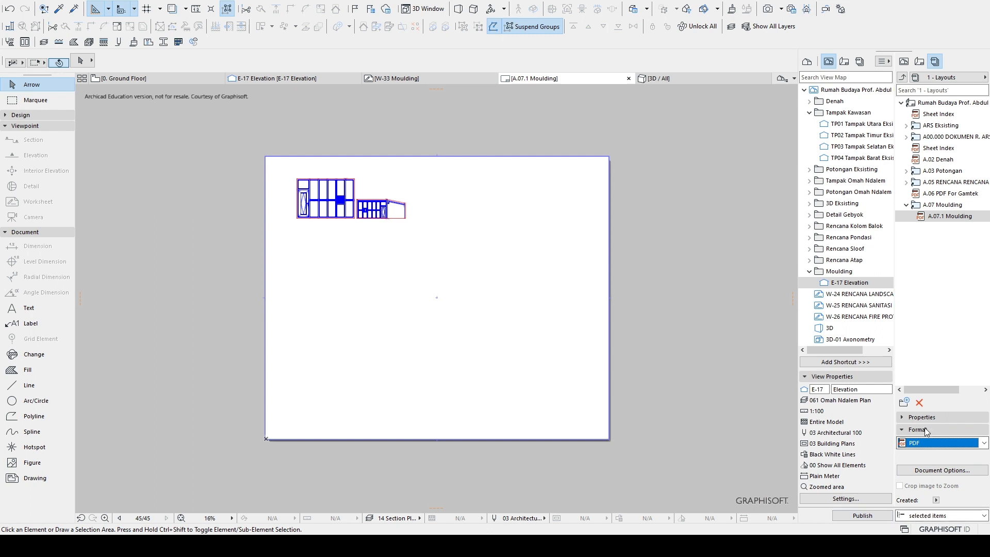
{"action": "left_click", "coordinate": [938, 470]}
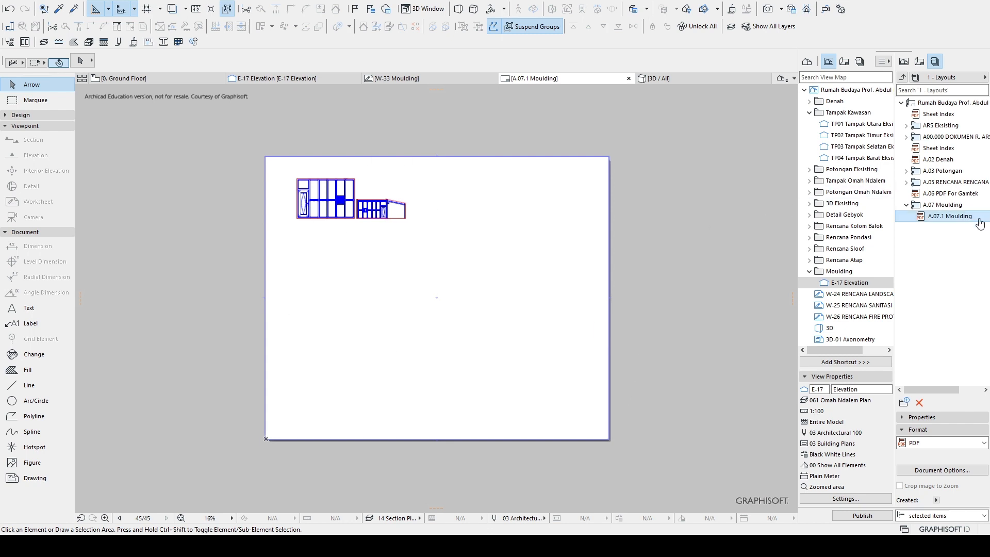
Step: Browse the project's worksheets, view the W-33 Moulding worksheet, and return to the A.07.1 Moulding layout
{"action": "left_click", "coordinate": [812, 60]}
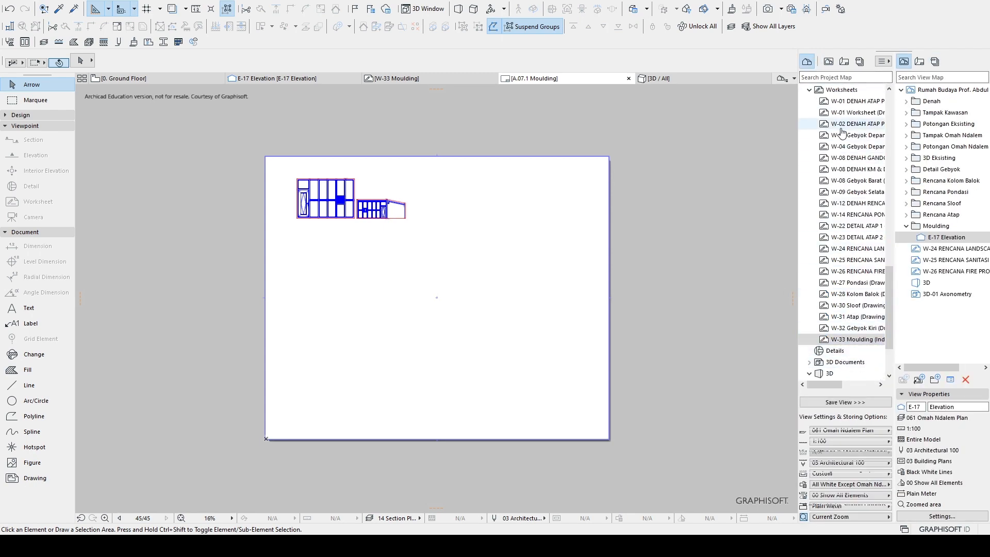
{"action": "scroll", "coordinate": [848, 276], "scroll_direction": "up", "scroll_amount": 7}
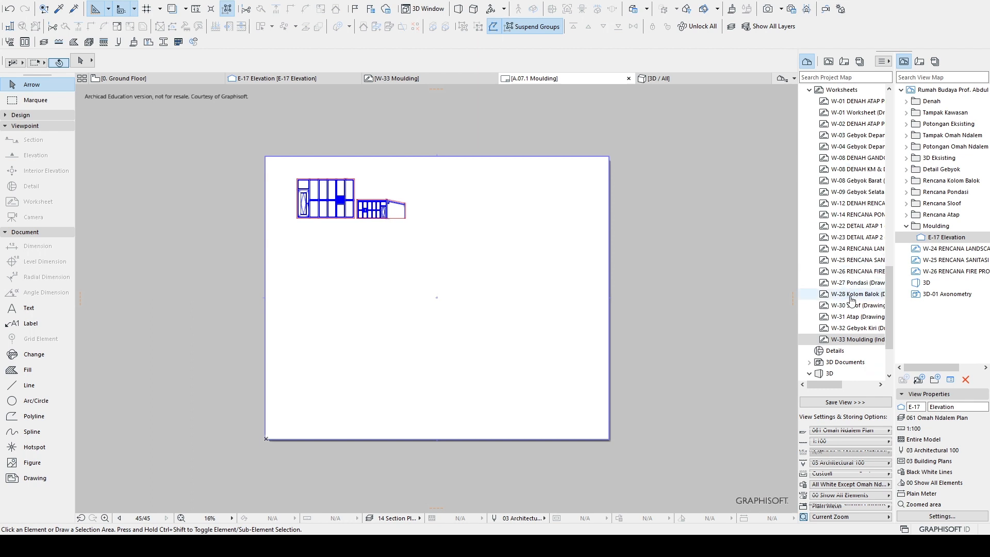
{"action": "scroll", "coordinate": [849, 197], "scroll_direction": "down", "scroll_amount": 7}
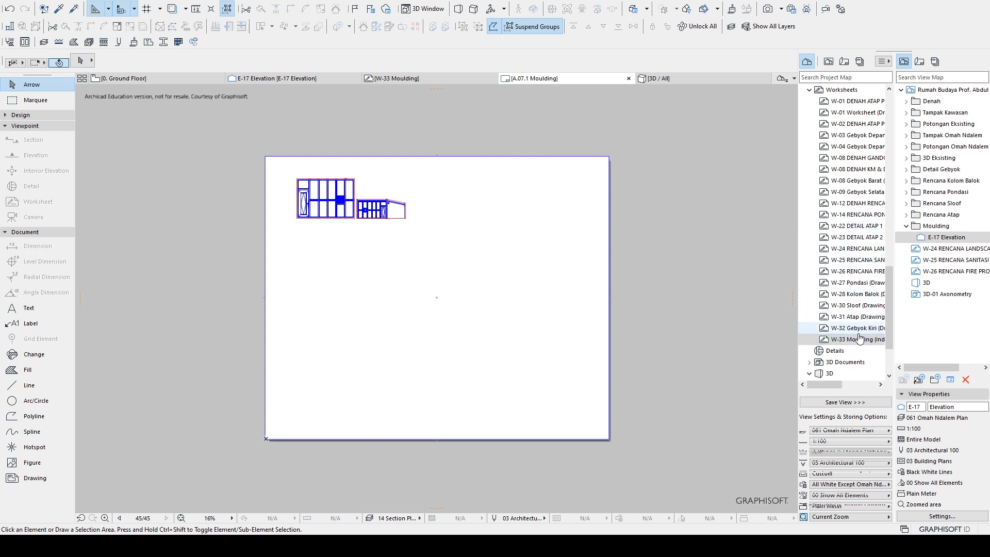
{"action": "left_click", "coordinate": [858, 339]}
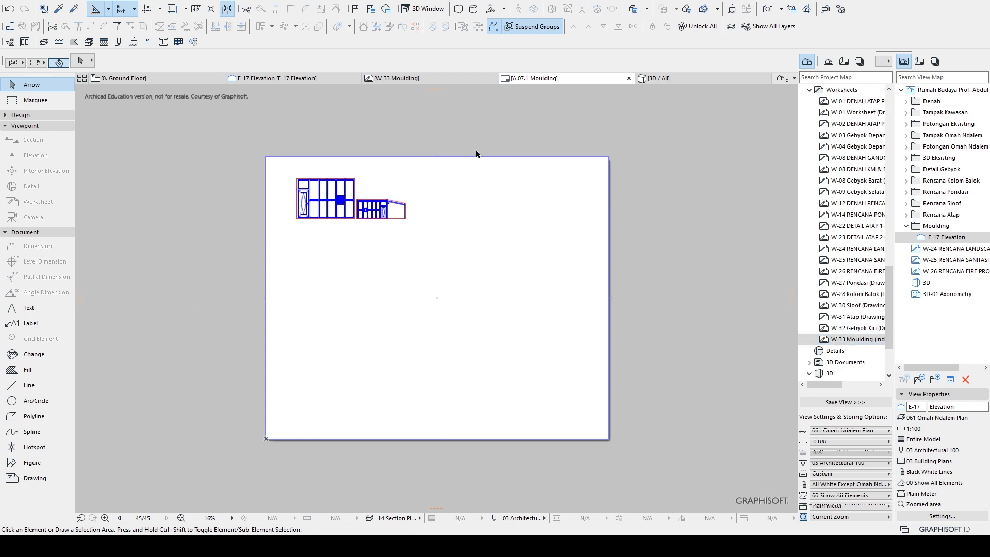
{"action": "left_click", "coordinate": [399, 82]}
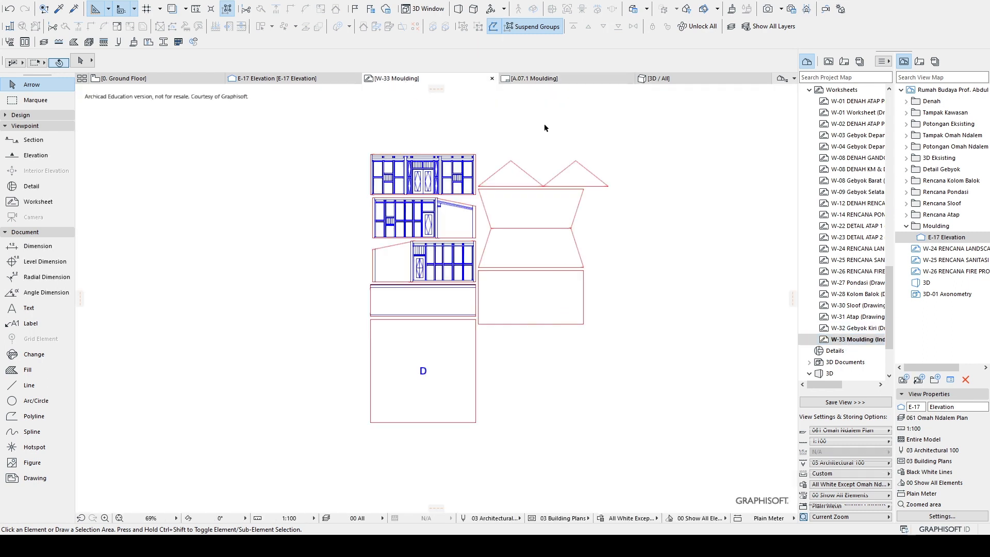
{"action": "left_click", "coordinate": [540, 82]}
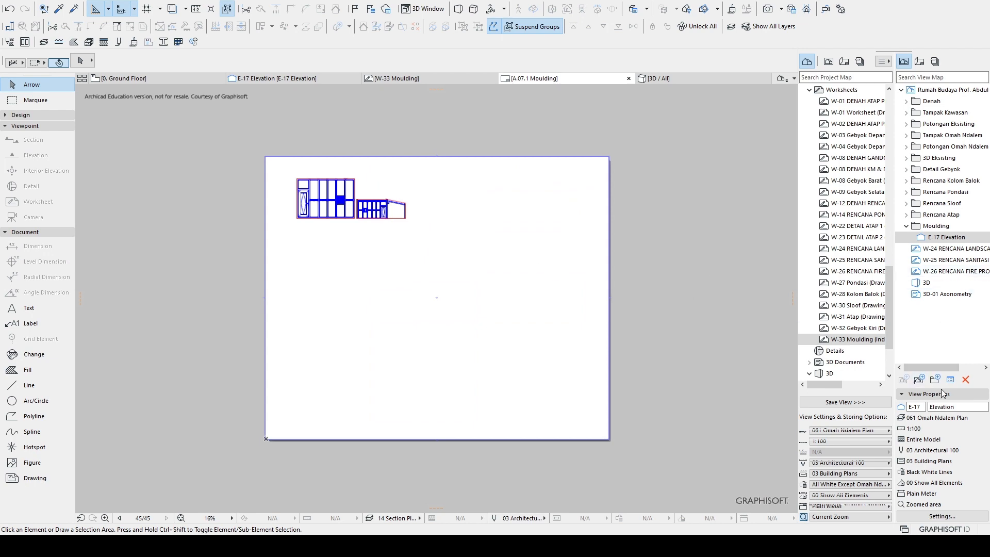
Step: Check the Kertas Mounting master in the layout book, and collapse the Masters and ARS Eksisting folders
{"action": "left_click", "coordinate": [919, 61]}
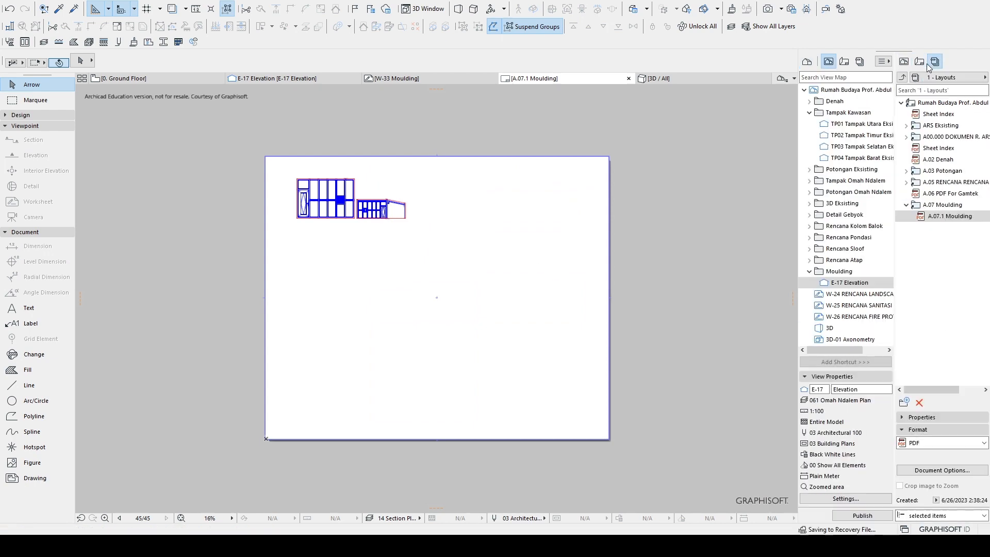
{"action": "left_click", "coordinate": [907, 317]}
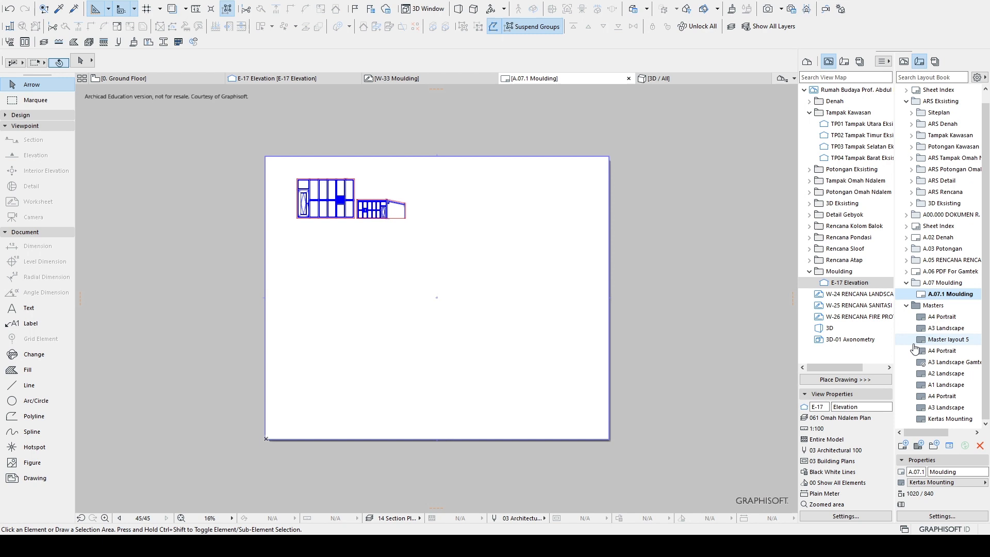
{"action": "left_click", "coordinate": [937, 420]}
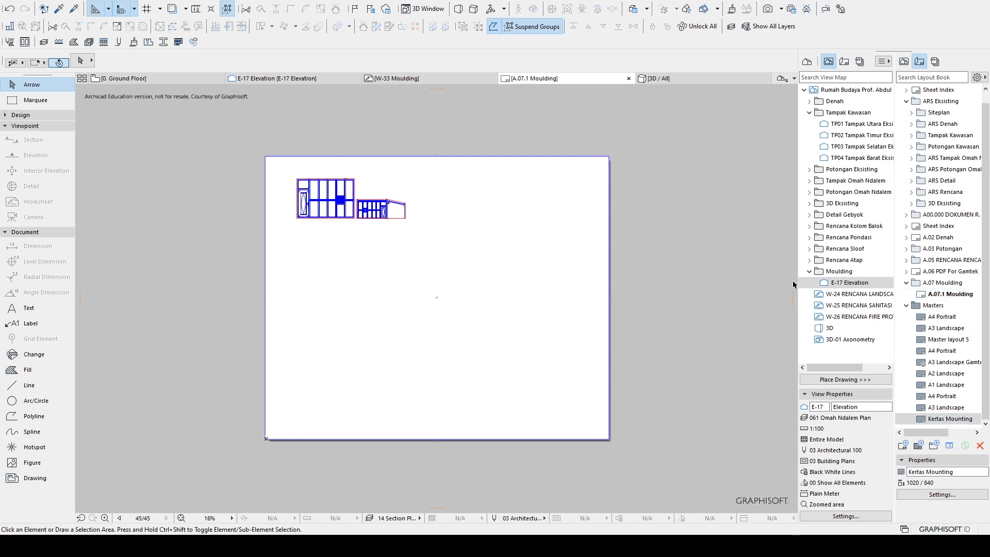
{"action": "left_click", "coordinate": [905, 310]}
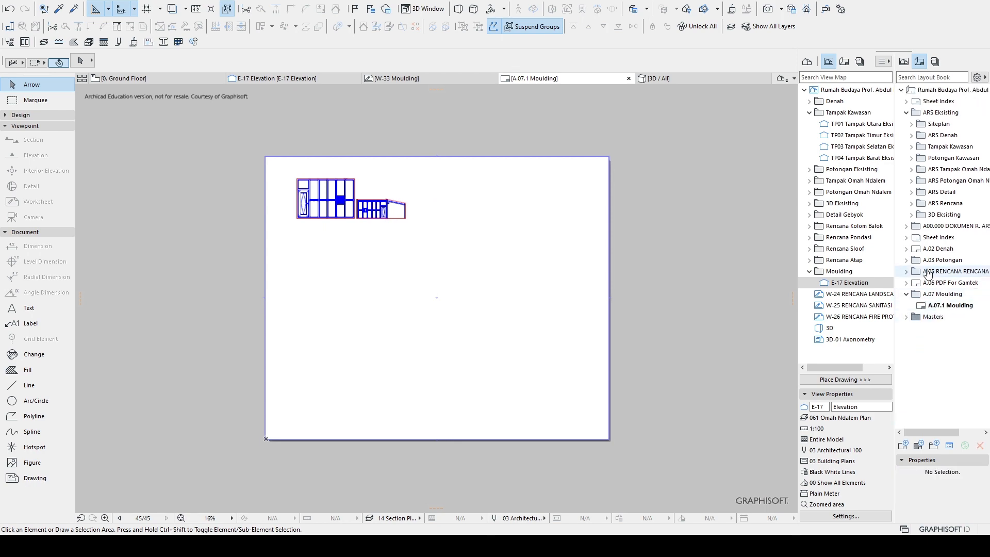
{"action": "left_click", "coordinate": [906, 112]}
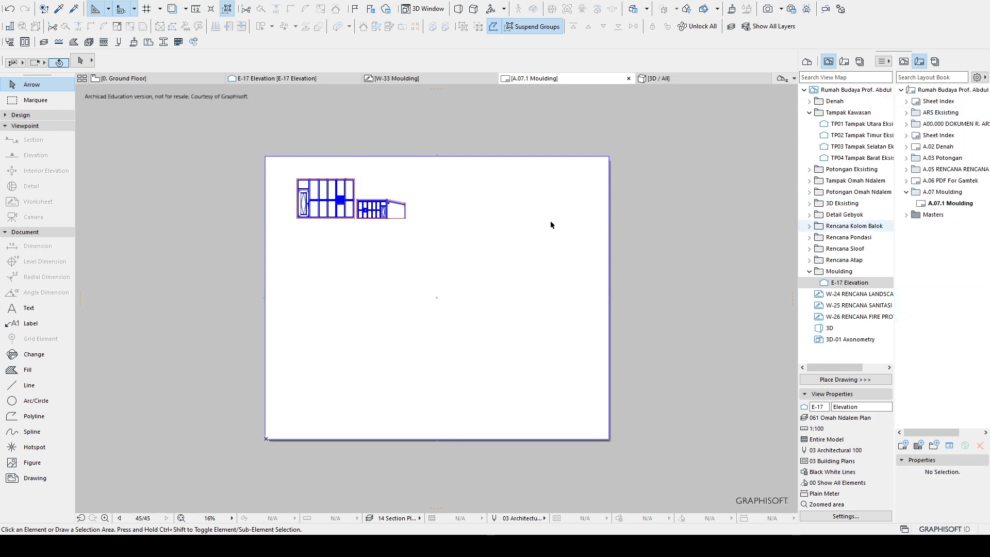
Step: Delete the ornamental lattice linework inside the small ventilation panel of the E-17 elevation on the layout
{"action": "scroll", "coordinate": [314, 188], "scroll_direction": "up", "scroll_amount": 5}
{"action": "scroll", "coordinate": [320, 182], "scroll_direction": "up", "scroll_amount": 1}
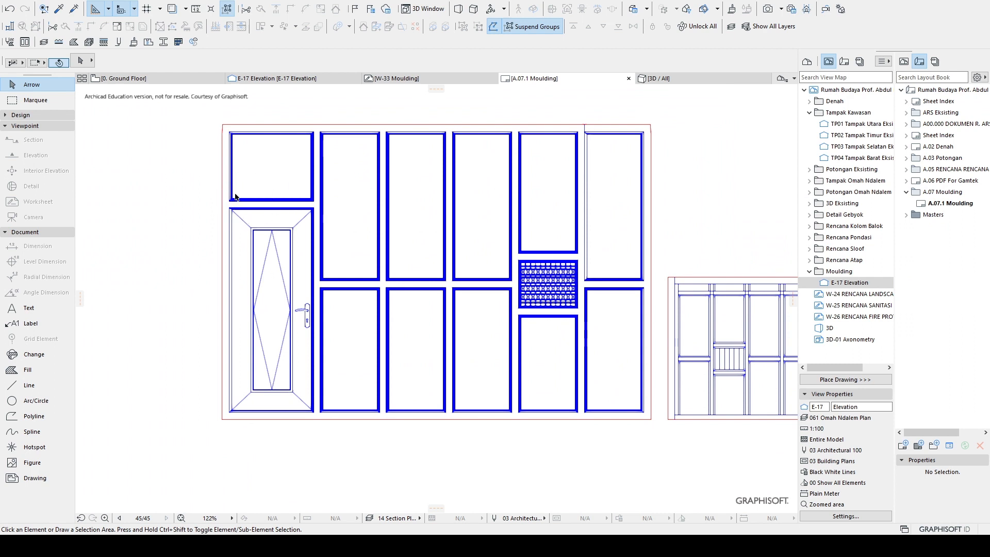
{"action": "scroll", "coordinate": [553, 270], "scroll_direction": "up", "scroll_amount": 8}
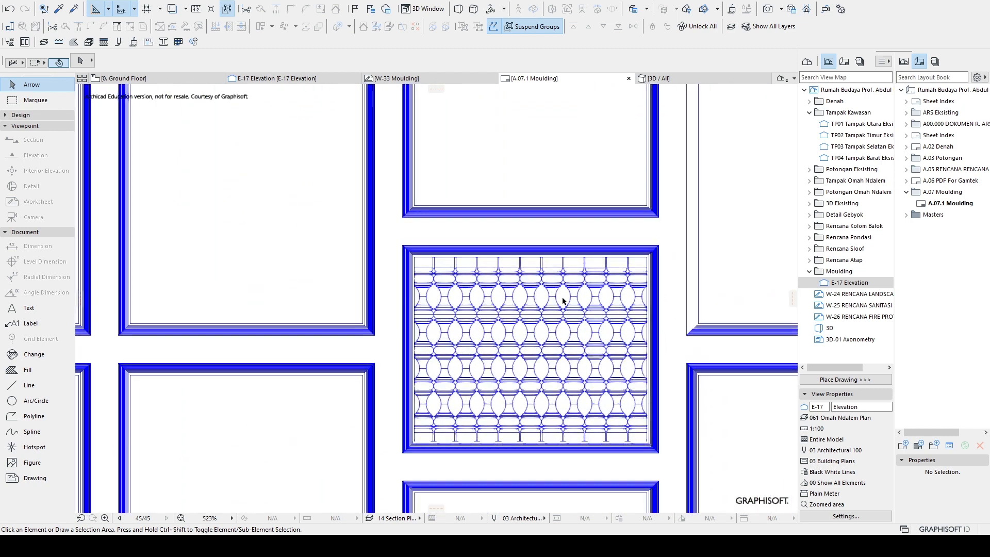
{"action": "left_click", "coordinate": [640, 438]}
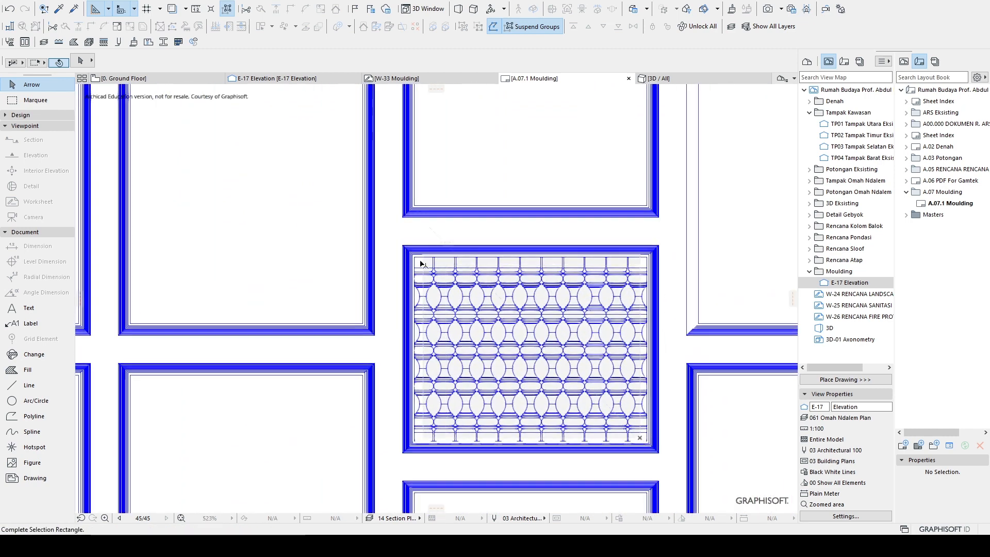
{"action": "left_click", "coordinate": [419, 265]}
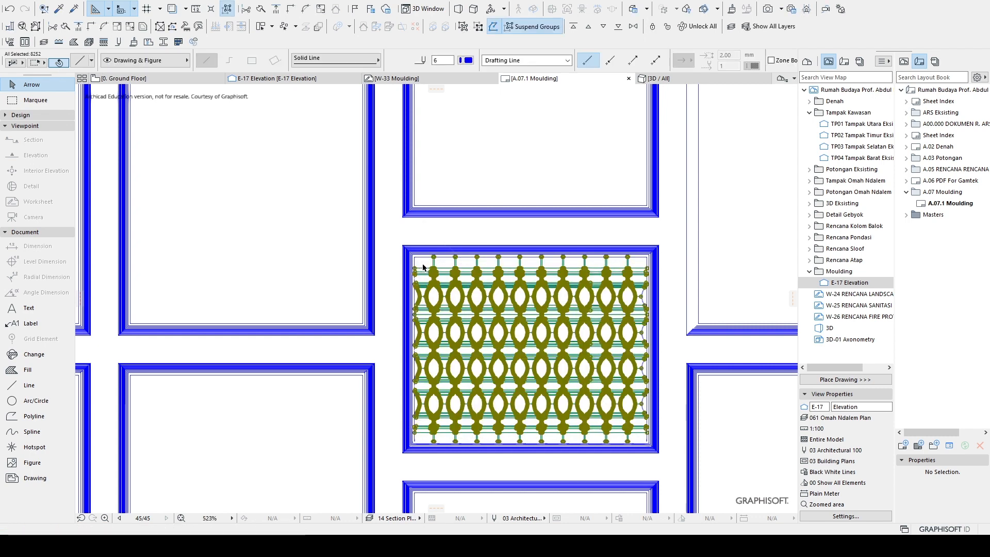
{"action": "key", "text": "Delete"}
{"action": "scroll", "coordinate": [441, 287], "scroll_direction": "down", "scroll_amount": 8}
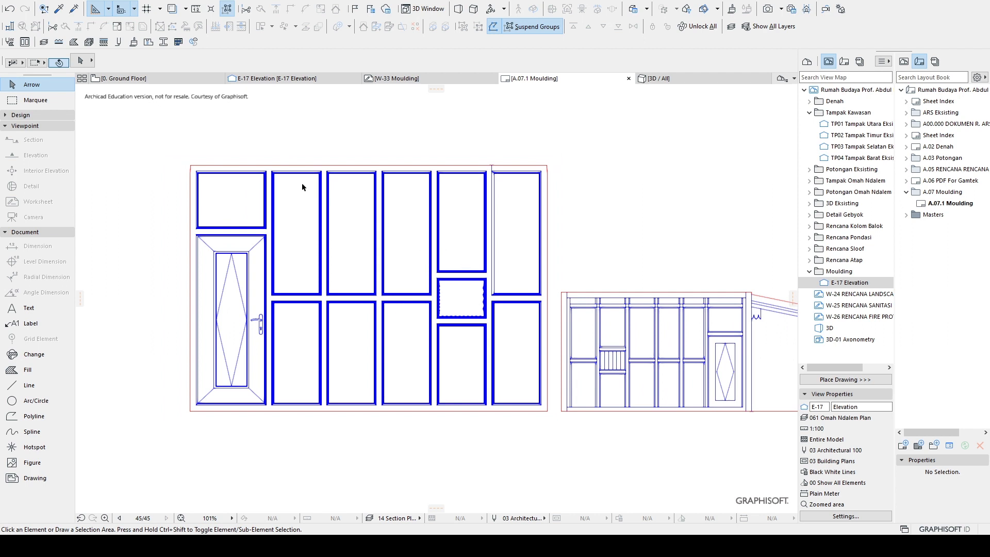
{"action": "left_click", "coordinate": [144, 127]}
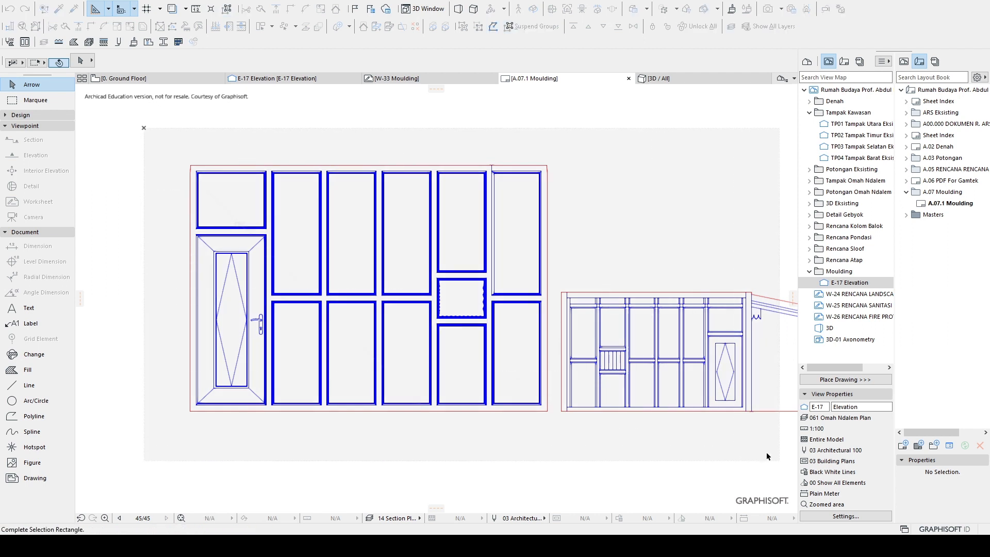
{"action": "scroll", "coordinate": [662, 404], "scroll_direction": "down", "scroll_amount": 2}
{"action": "middle_click_drag", "start_coordinate": [630, 392], "coordinate": [448, 356]}
{"action": "left_click", "coordinate": [686, 407]}
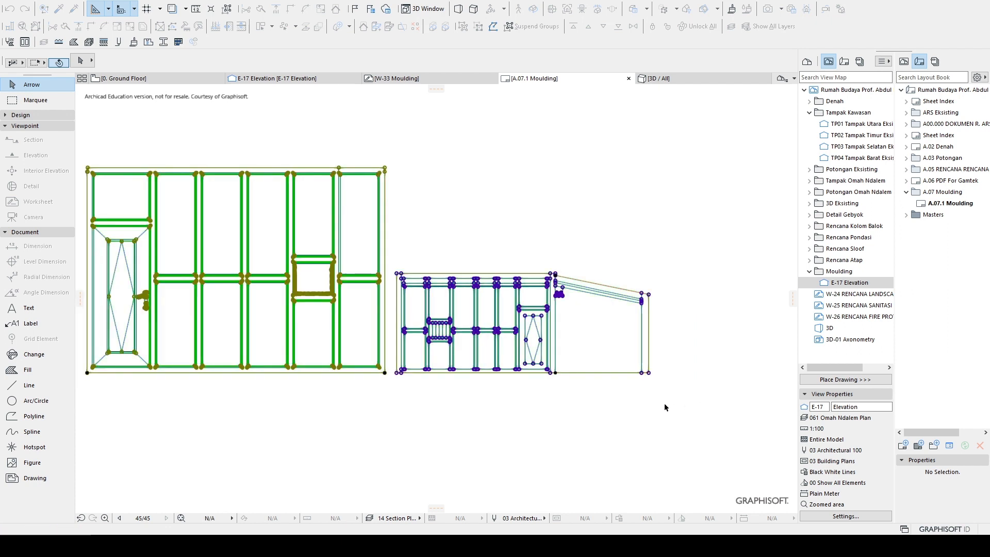
{"action": "middle_click_drag", "start_coordinate": [318, 352], "coordinate": [396, 363]}
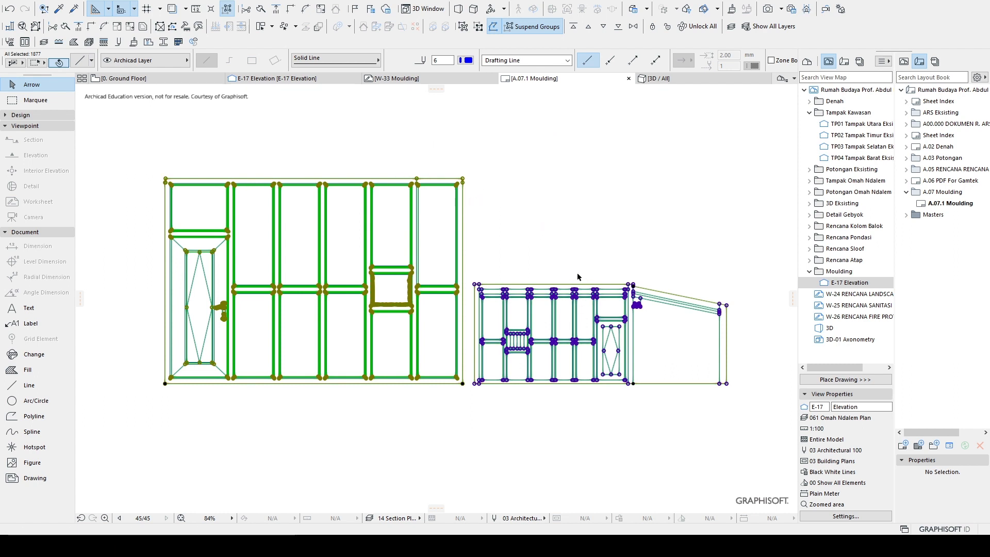
{"action": "left_click", "coordinate": [575, 226]}
{"action": "scroll", "coordinate": [265, 235], "scroll_direction": "down", "scroll_amount": 3}
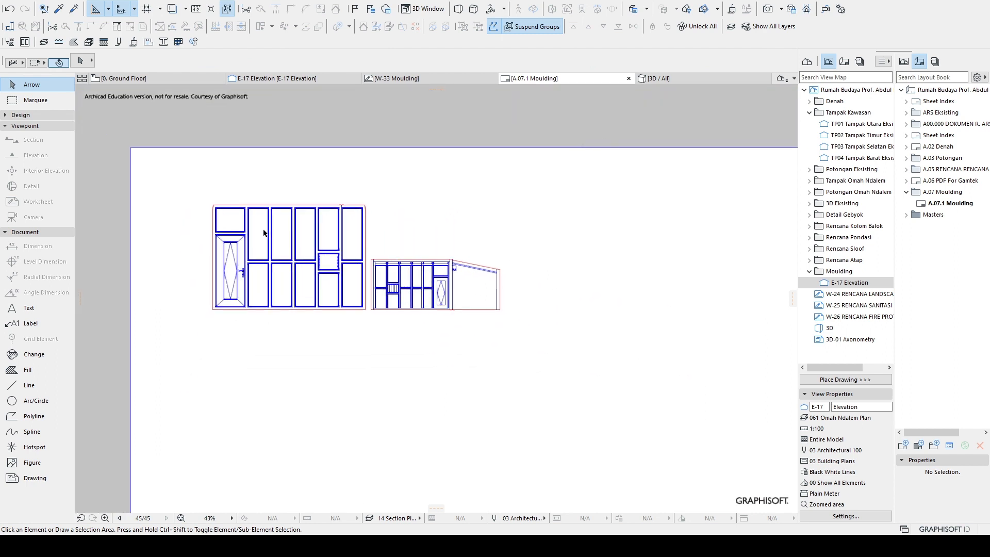